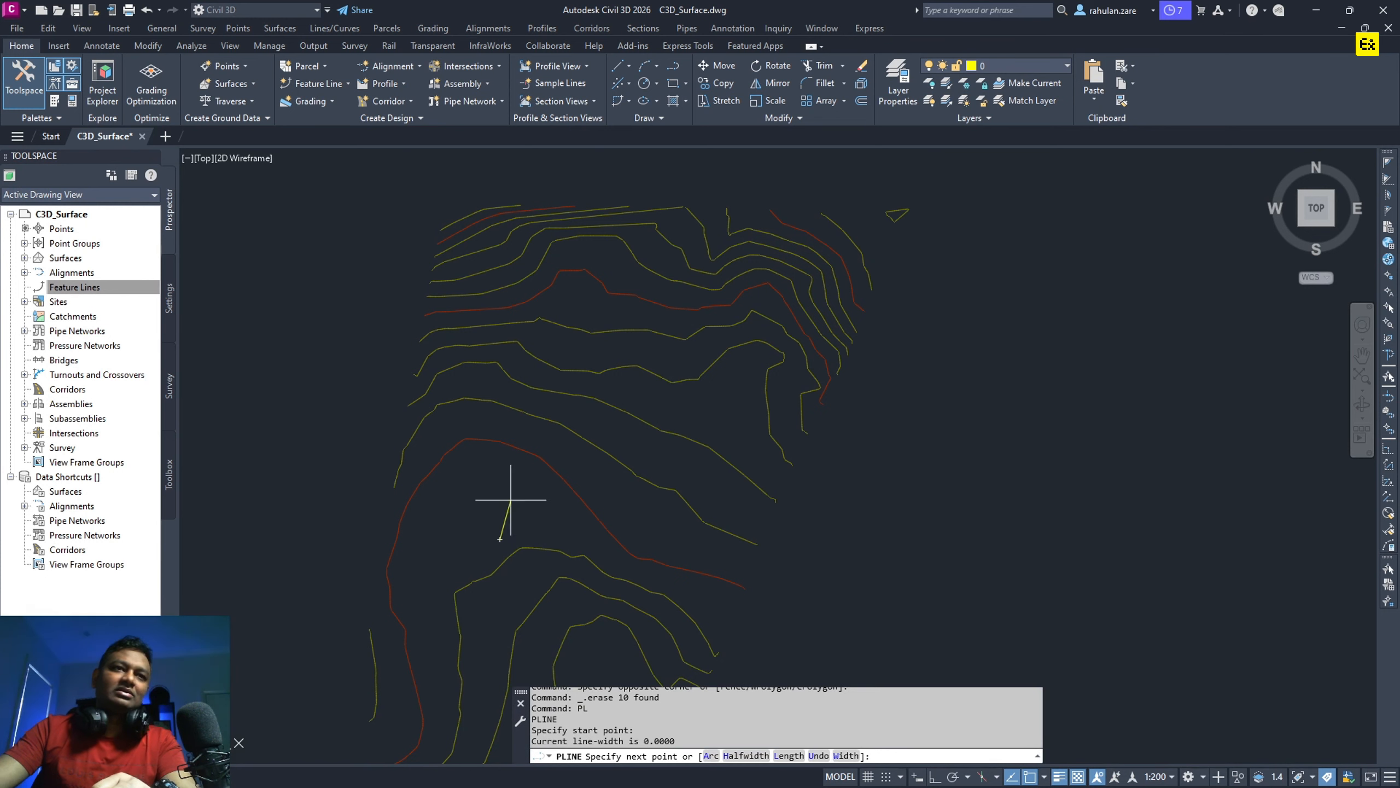
Draw a closed L-shaped polyline with six corners across the middle of the surface contours, ending at its start point.
{"action": "left_click", "coordinate": [519, 322]}
{"action": "left_click", "coordinate": [732, 325]}
{"action": "left_click", "coordinate": [713, 449]}
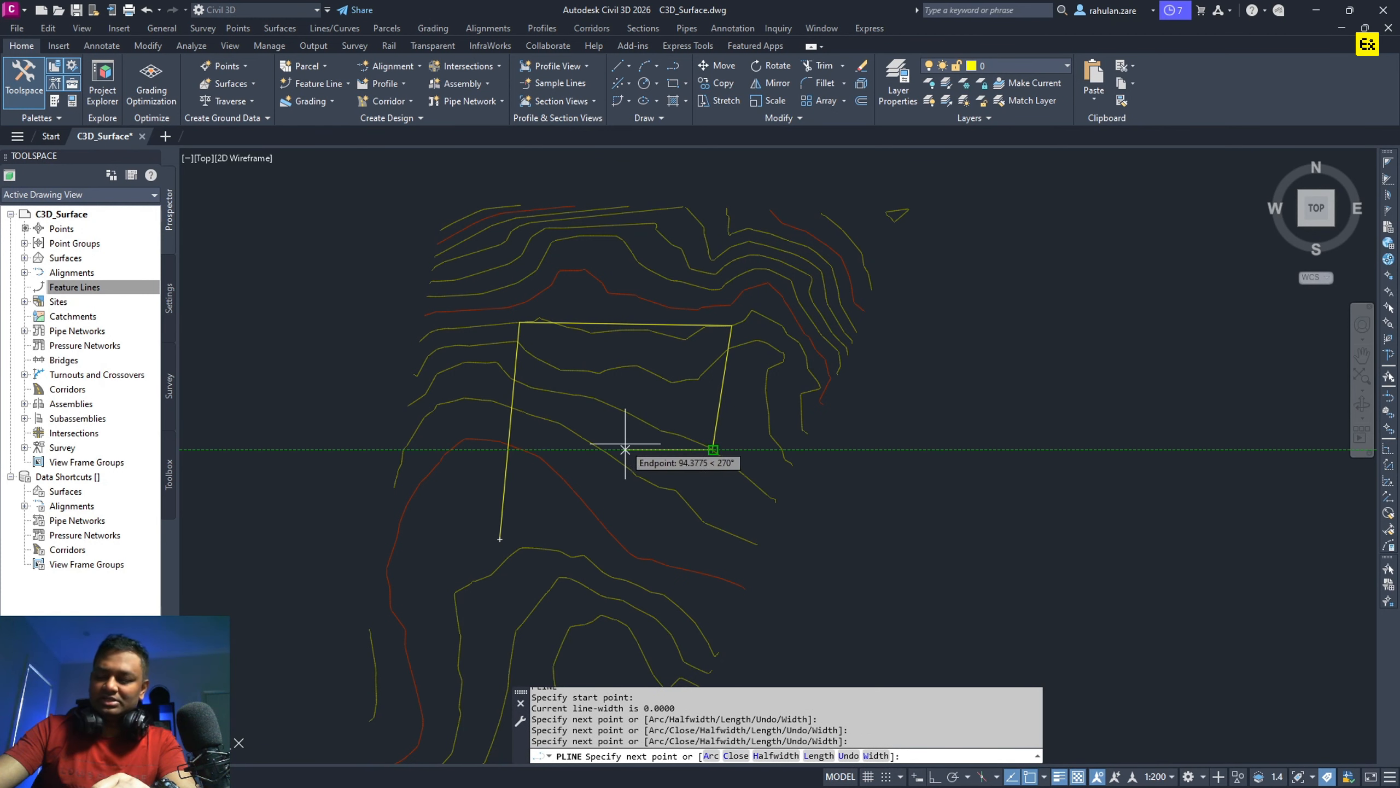
{"action": "left_click", "coordinate": [623, 450]}
{"action": "left_click", "coordinate": [627, 603]}
{"action": "left_click", "coordinate": [500, 539]}
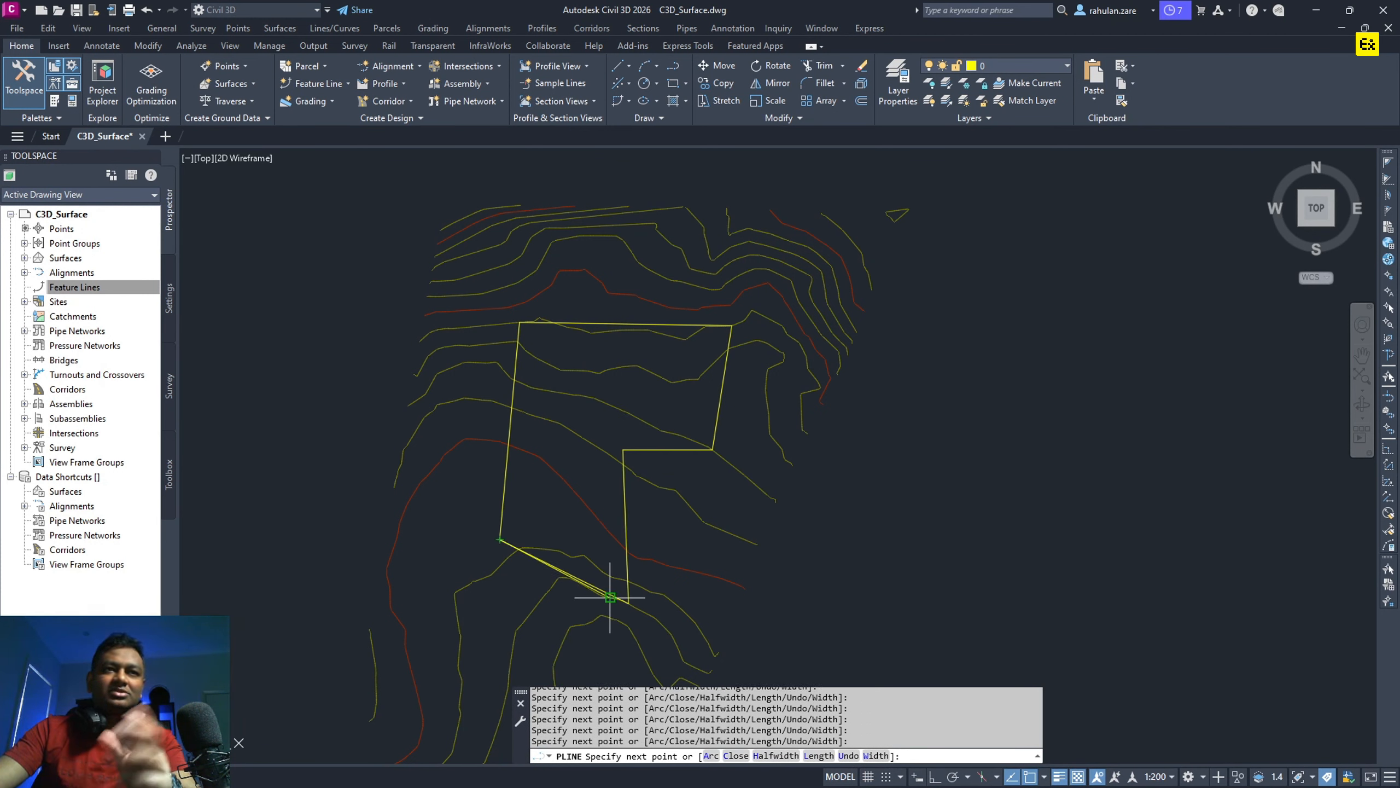
{"action": "key", "text": "Return"}
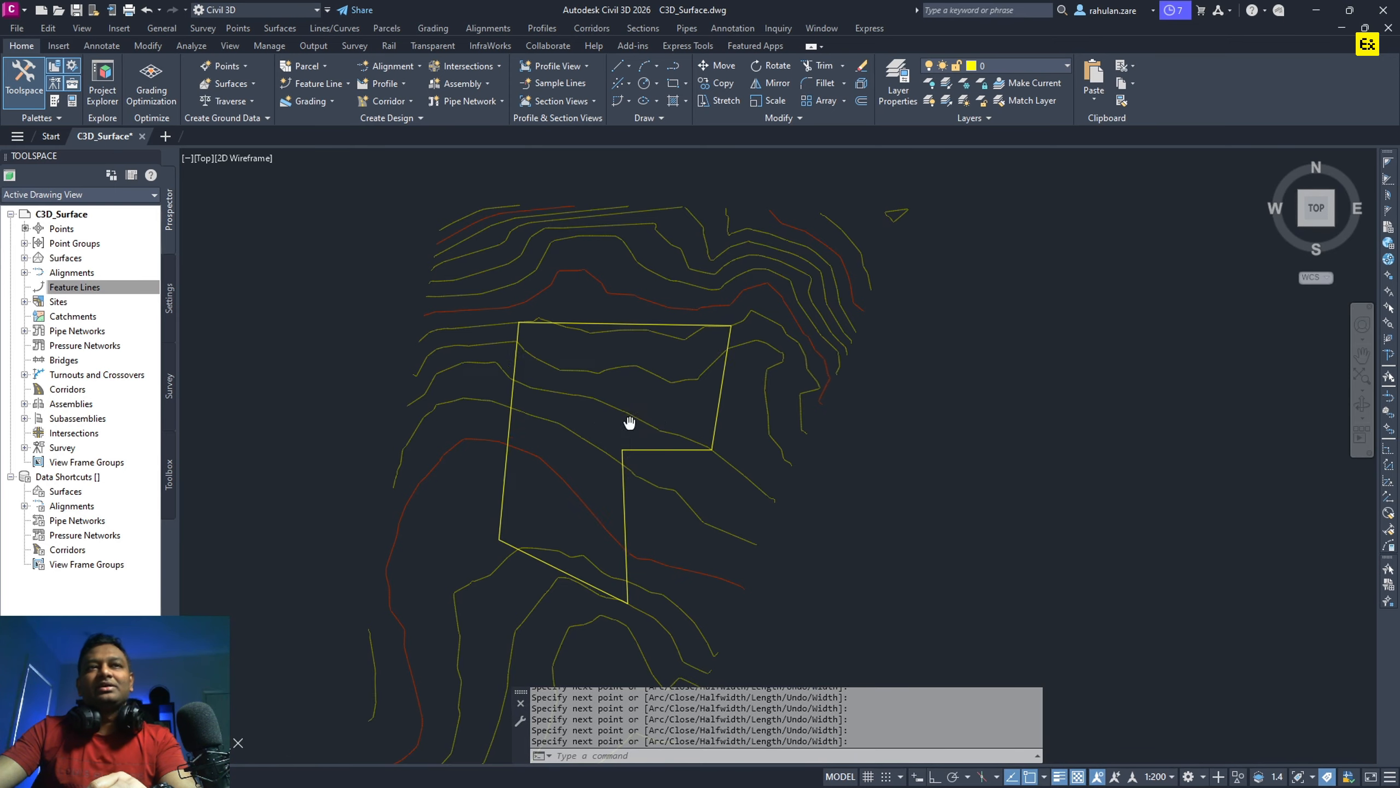
Select the L-shaped polyline to inspect its vertices, and erase it from the drawing.
{"action": "middle_click_drag", "start_coordinate": [632, 417], "coordinate": [561, 359]}
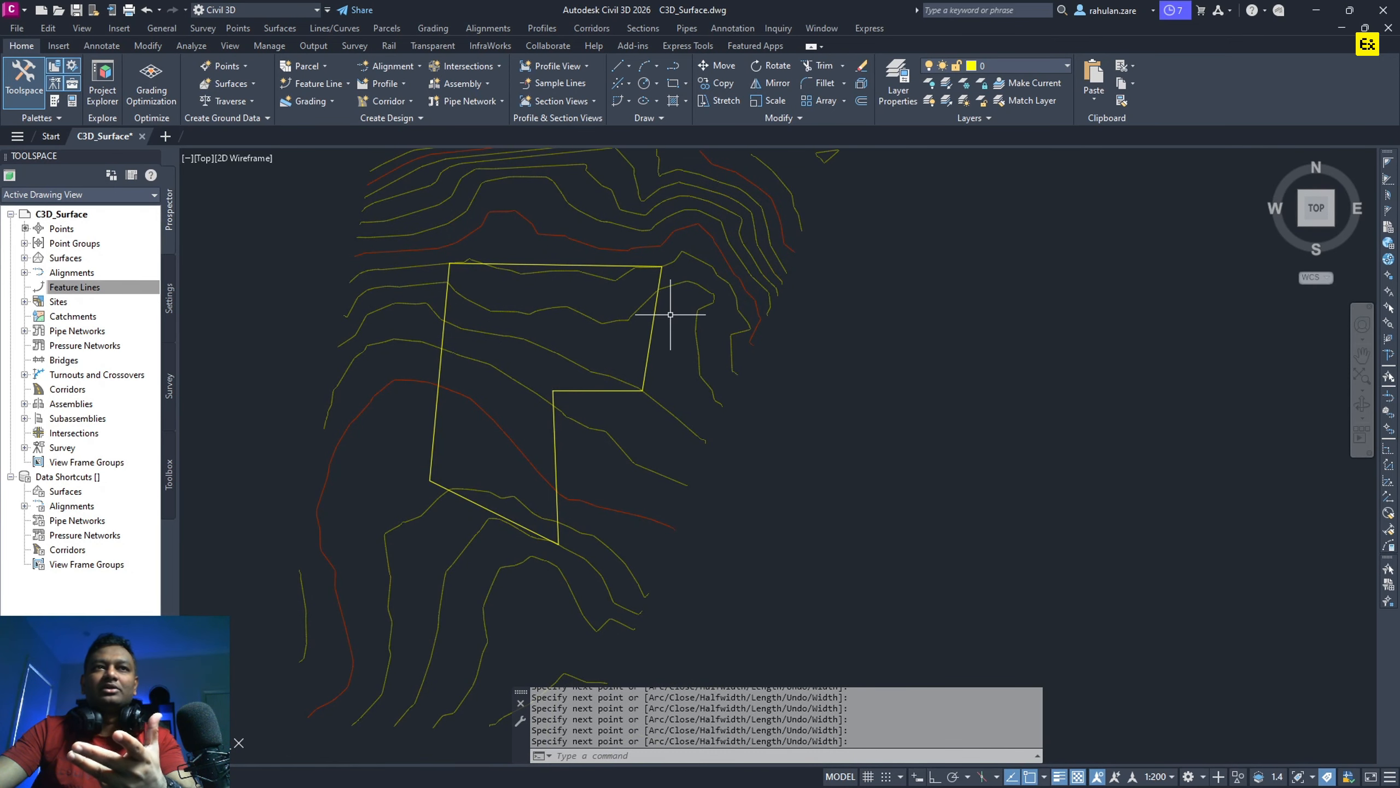
{"action": "left_click", "coordinate": [658, 302]}
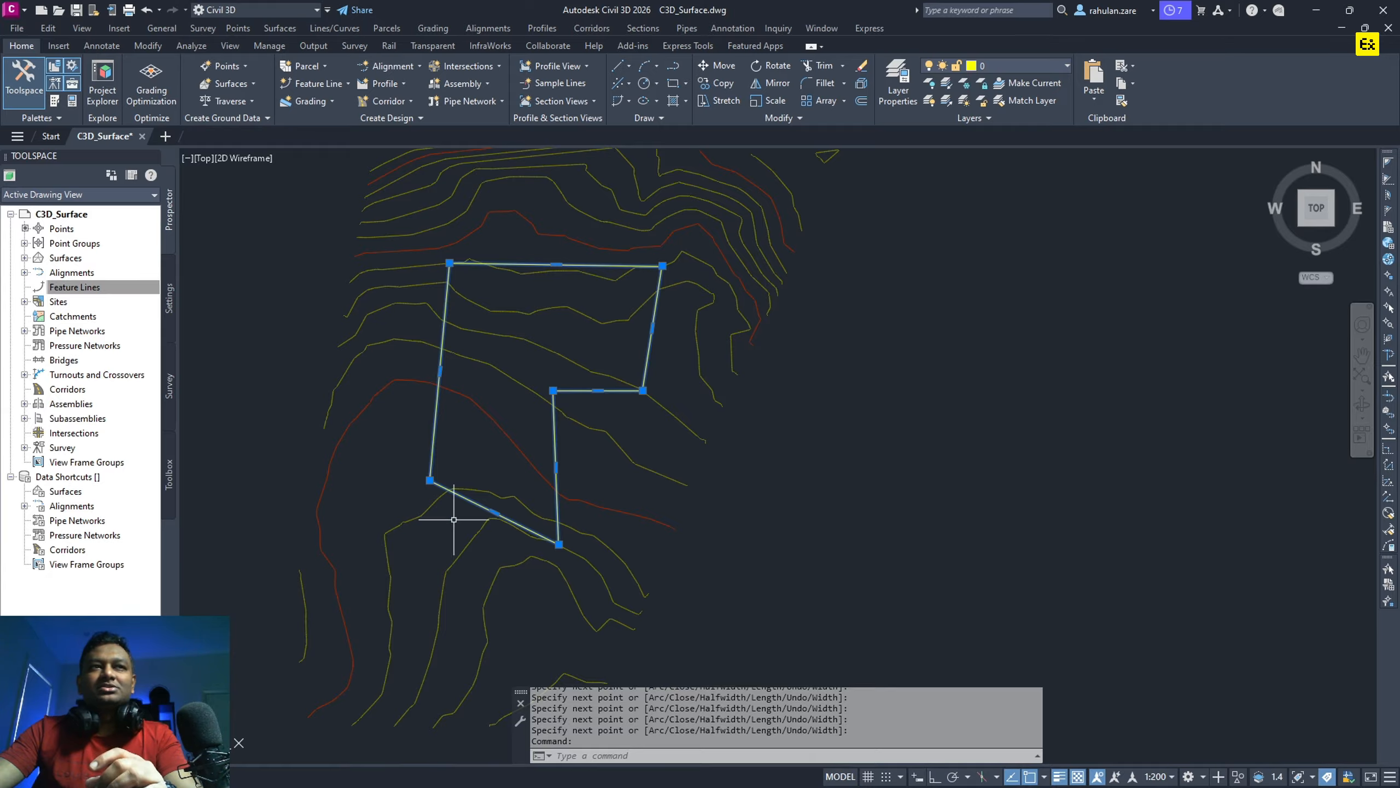
{"action": "mouse_move", "coordinate": [644, 391]}
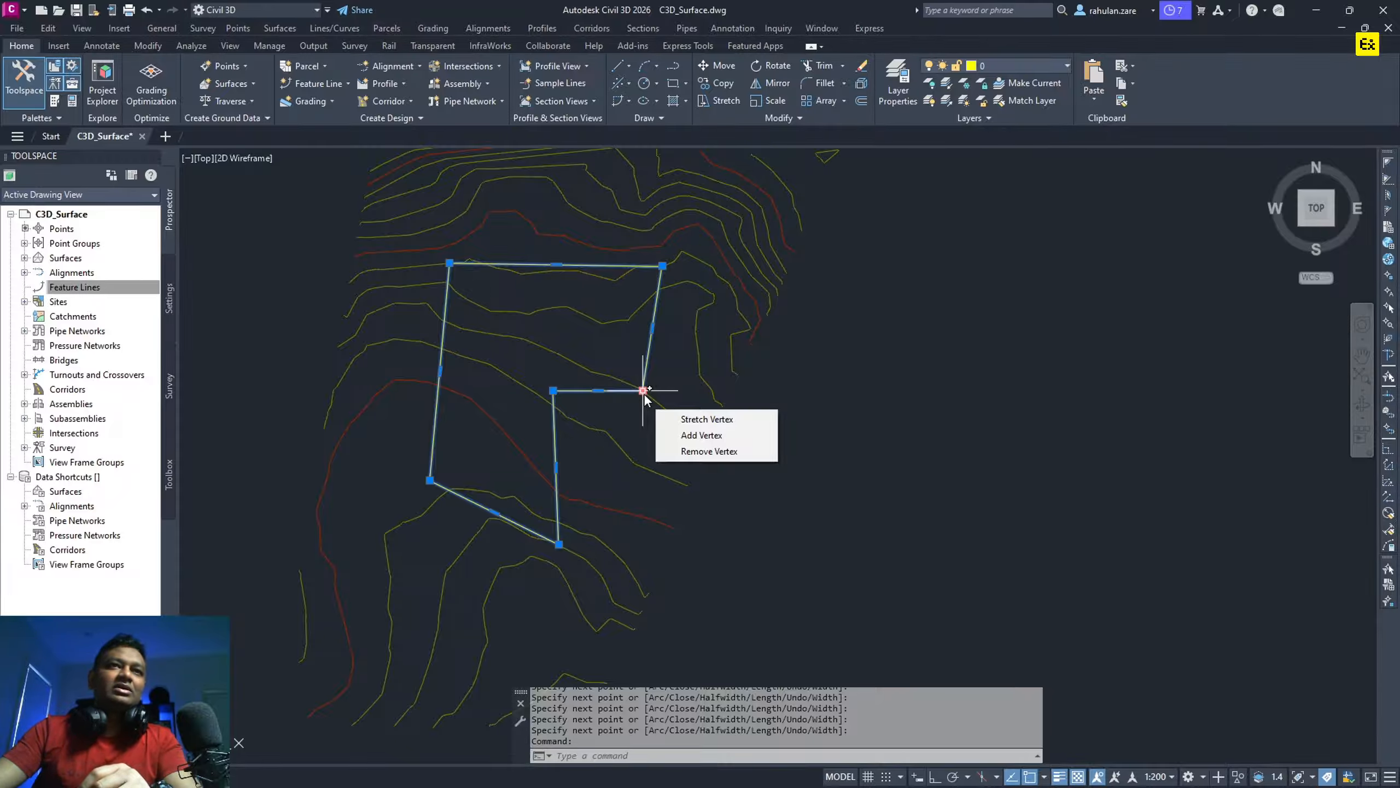
{"action": "key", "text": "Escape"}
{"action": "left_click", "coordinate": [652, 336]}
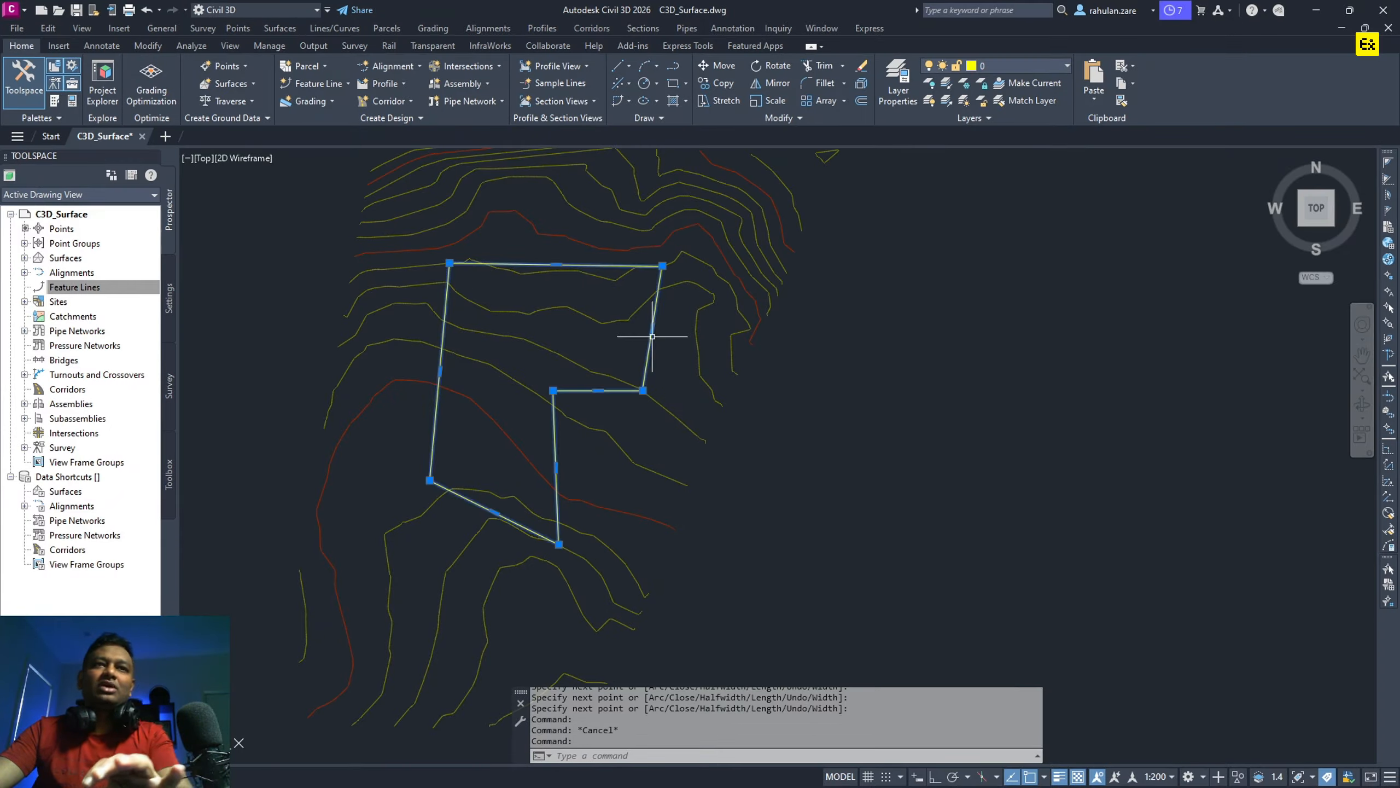
{"action": "key", "text": "Delete"}
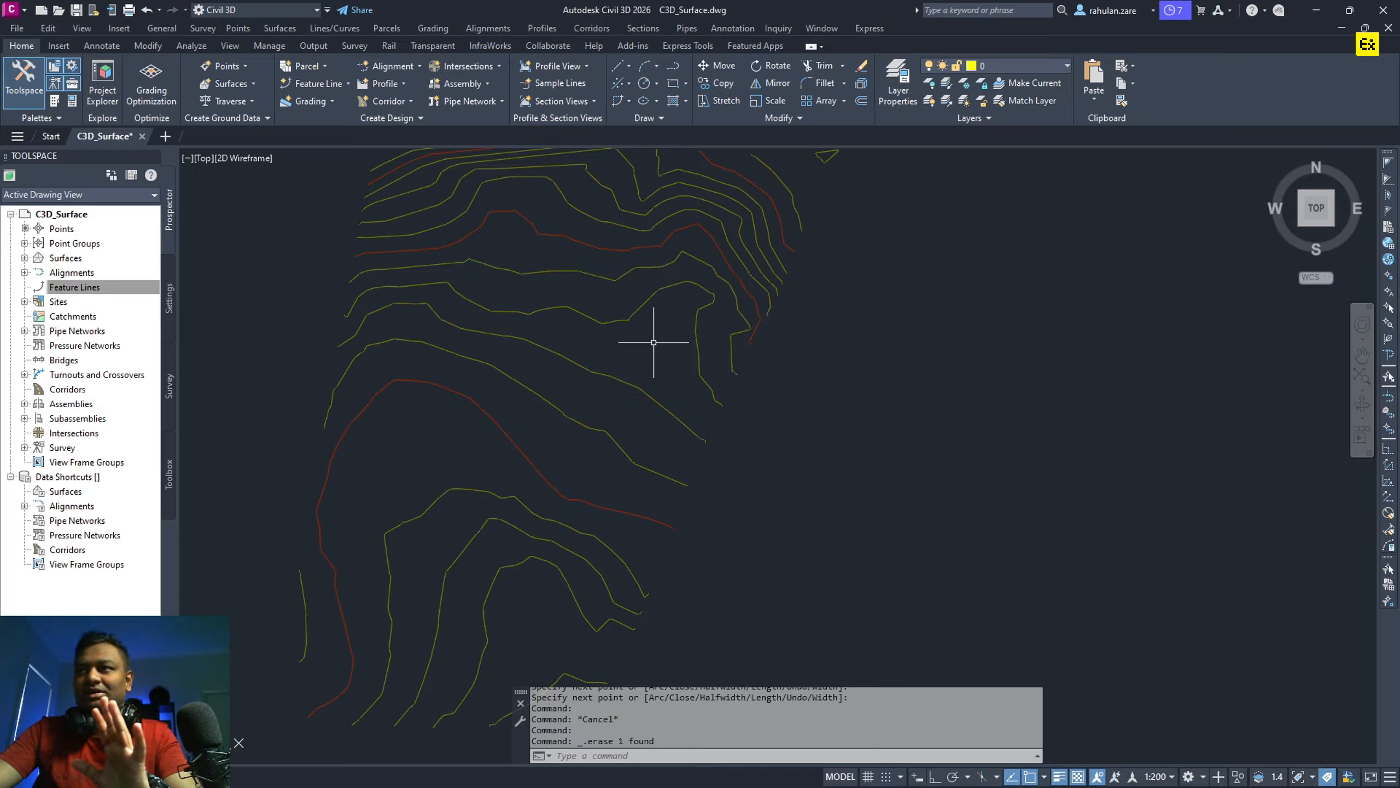
Open the contour surface in the Object Viewer and orbit it into a tilted 3D view.
{"action": "mouse_move", "coordinate": [615, 305]}
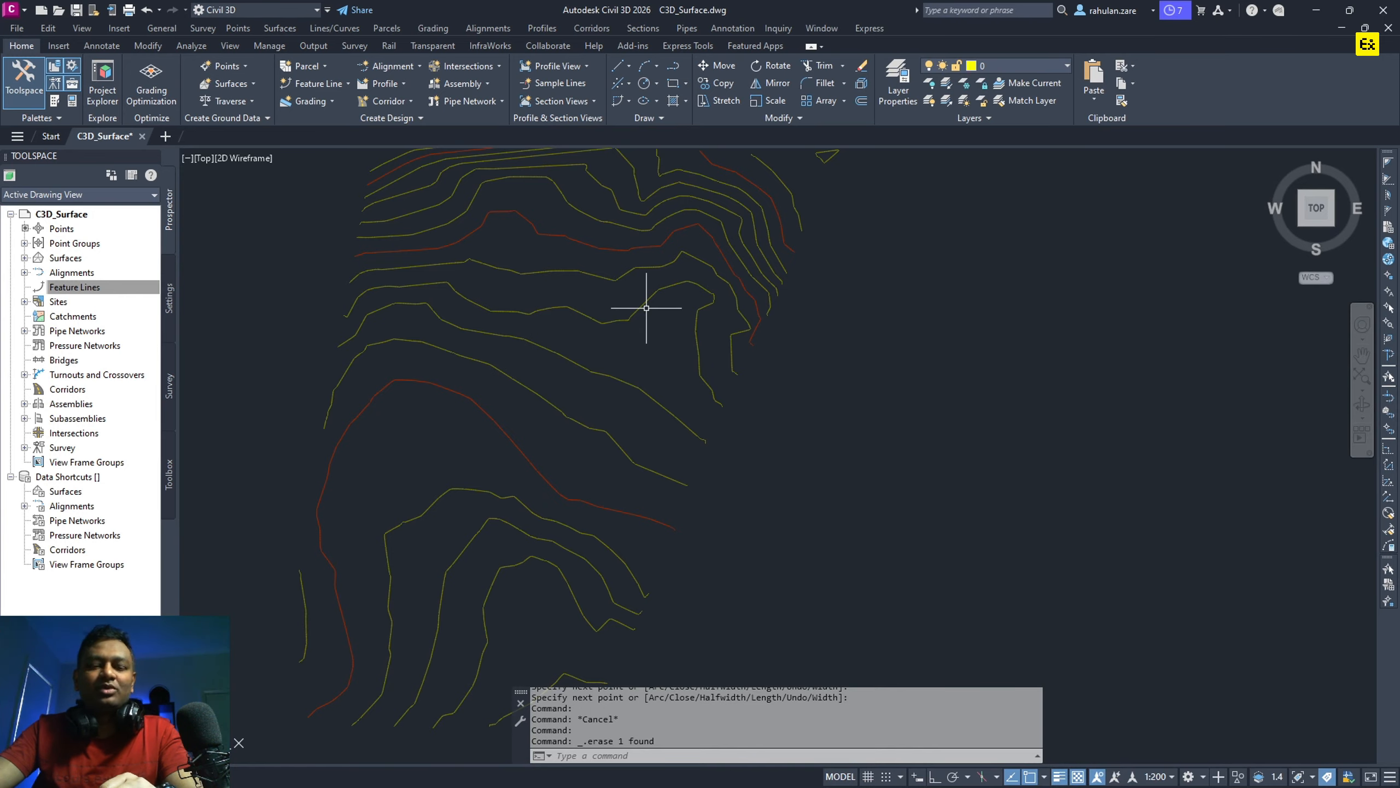
{"action": "scroll", "coordinate": [704, 333], "scroll_direction": "down", "scroll_amount": 2}
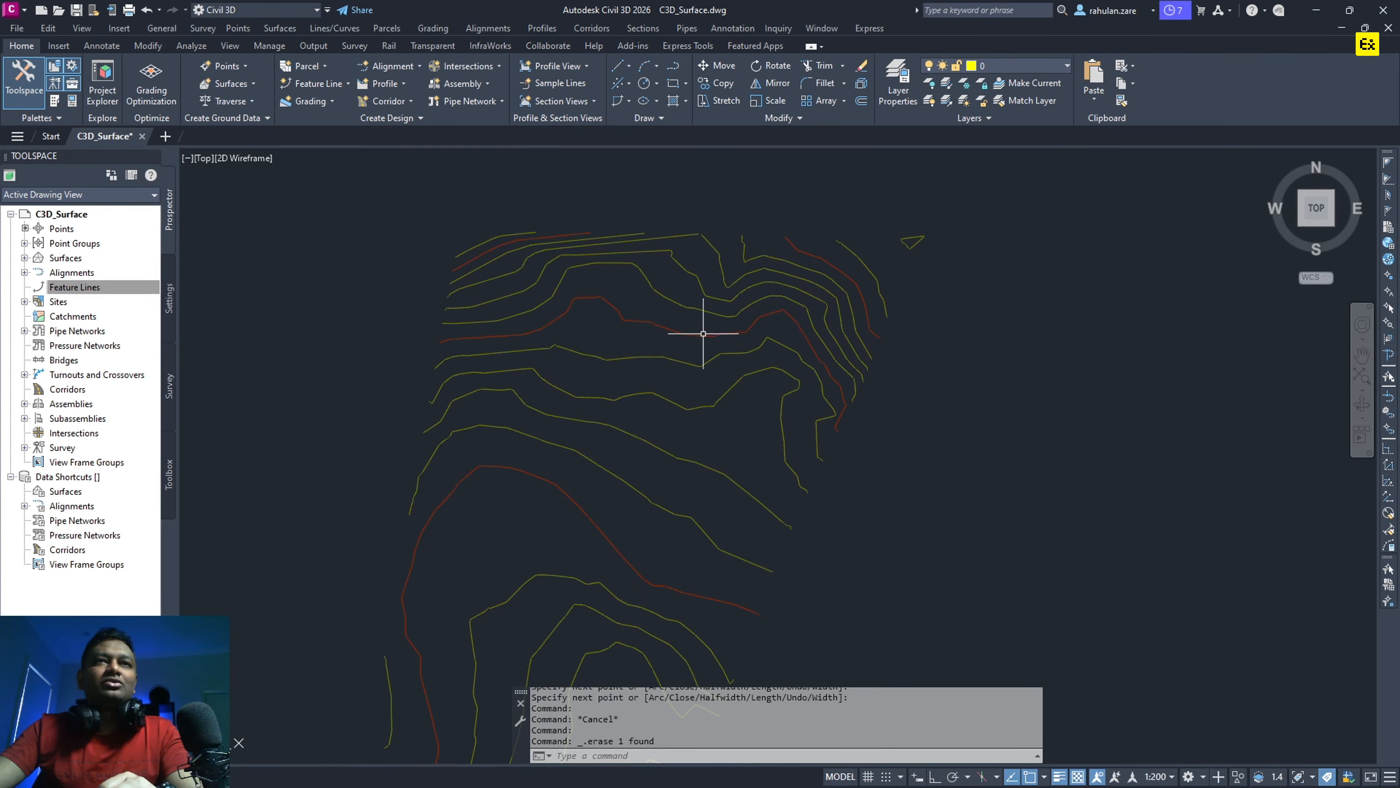
{"action": "left_click", "coordinate": [830, 334]}
{"action": "right_click", "coordinate": [690, 279]}
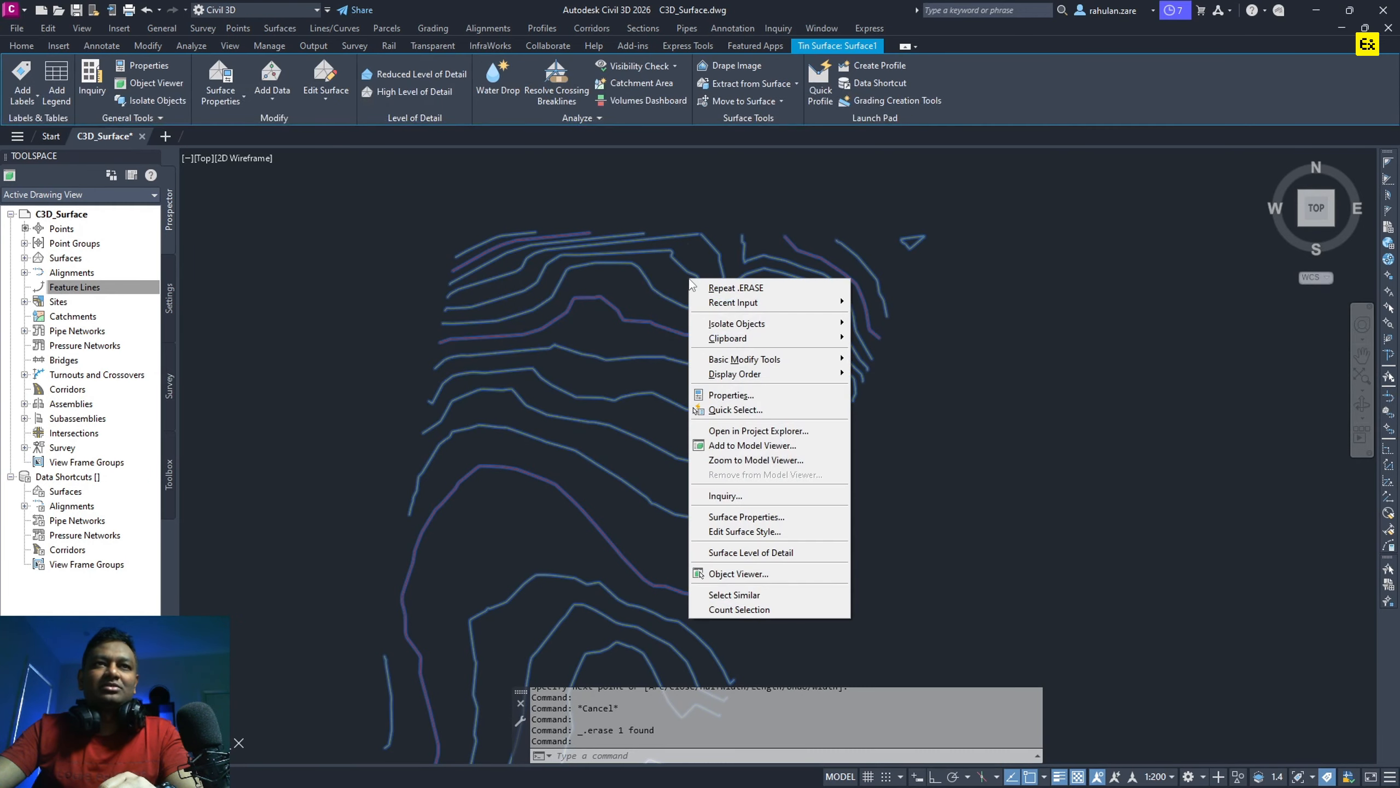
{"action": "left_click", "coordinate": [739, 573]}
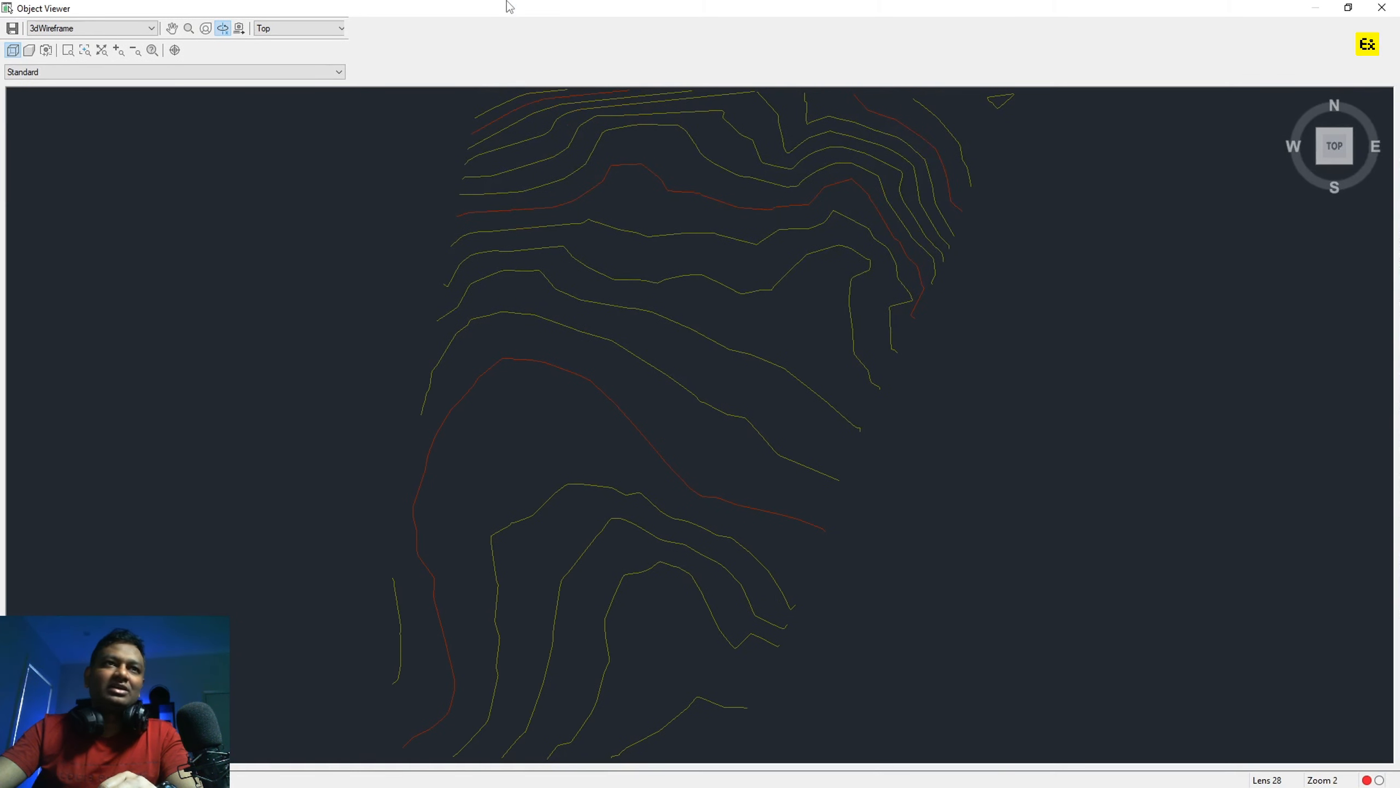
{"action": "left_click_drag", "start_coordinate": [757, 479], "coordinate": [683, 432]}
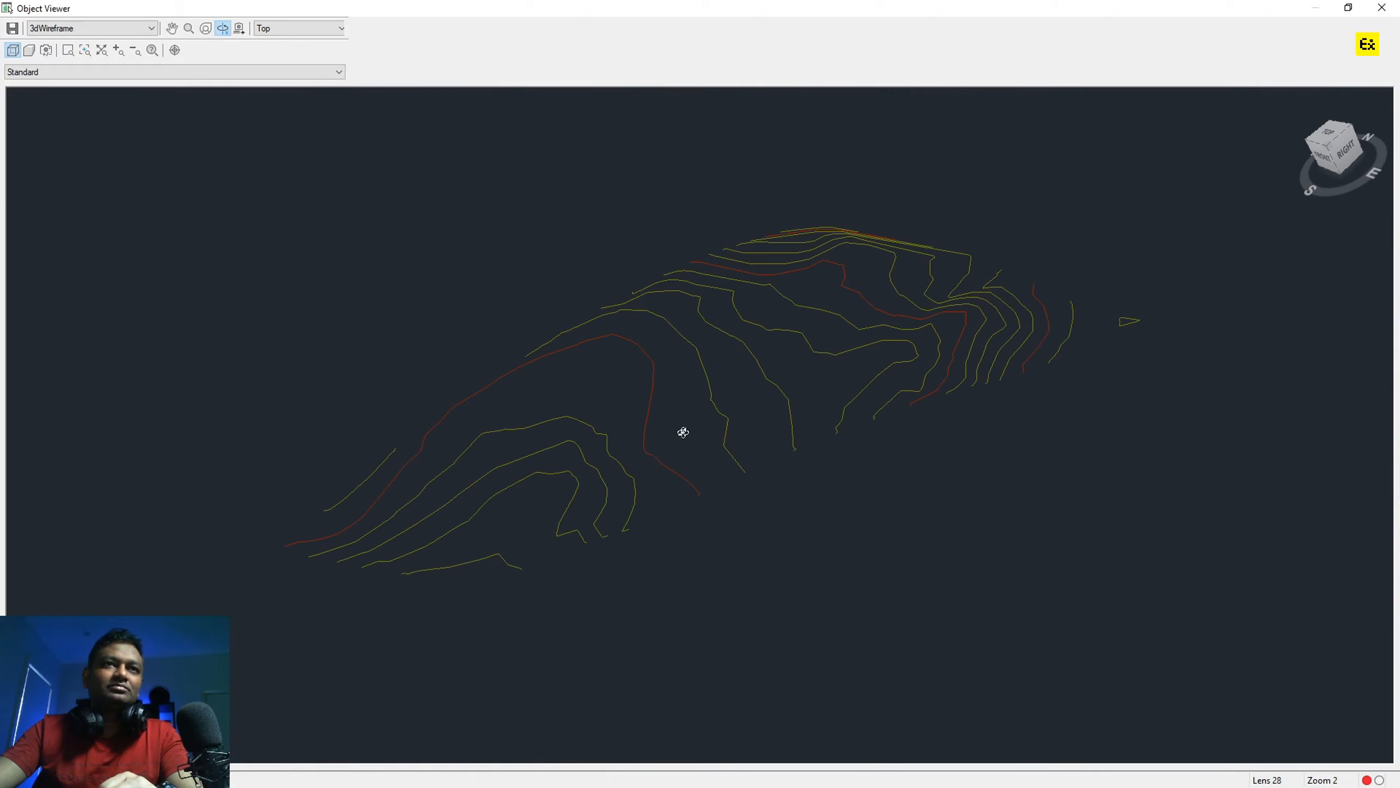
Display the surface in the Realistic visual style, examine its relief from the side, and close the viewer.
{"action": "left_click", "coordinate": [117, 28]}
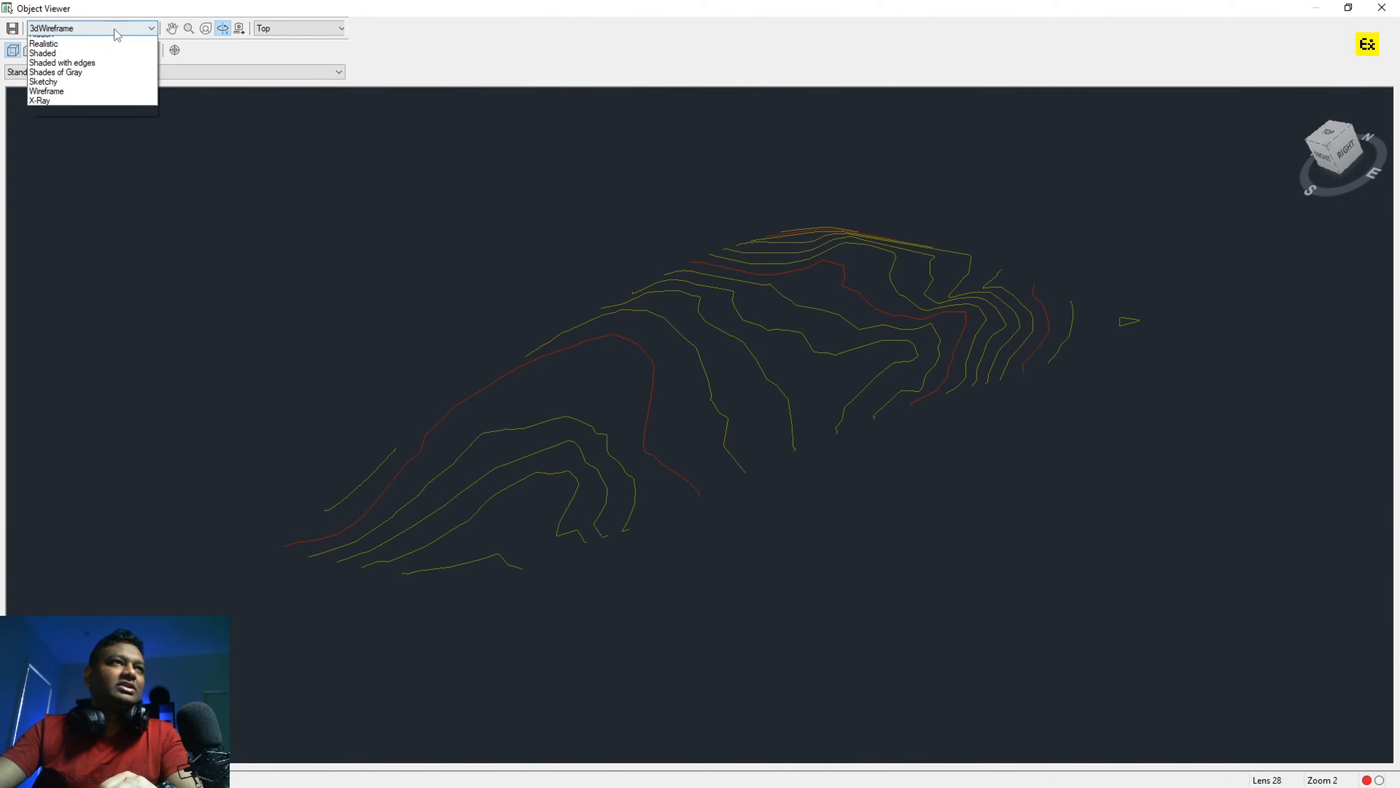
{"action": "scroll", "coordinate": [110, 66], "scroll_direction": "up", "scroll_amount": 2}
{"action": "left_click", "coordinate": [103, 80]}
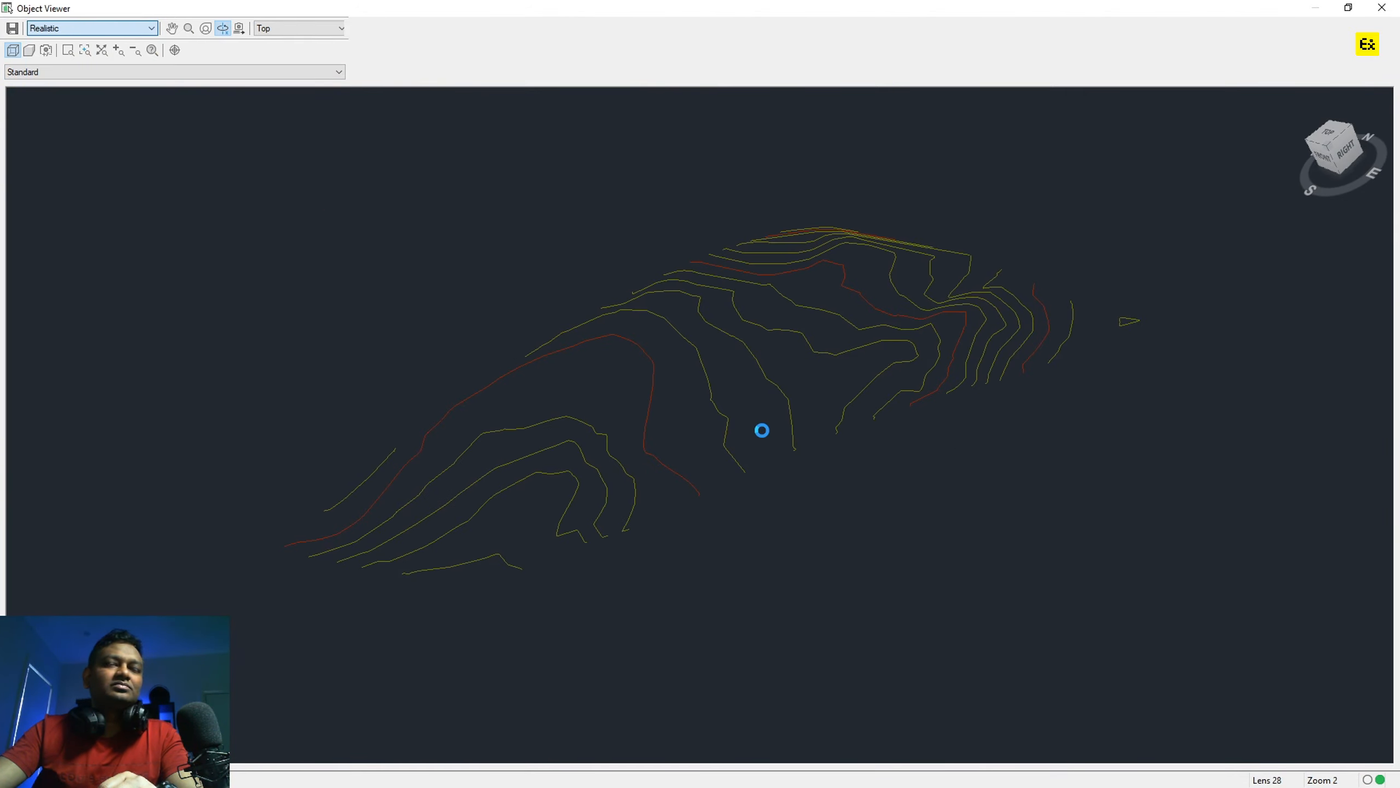
{"action": "left_click_drag", "start_coordinate": [766, 423], "coordinate": [1179, 287]}
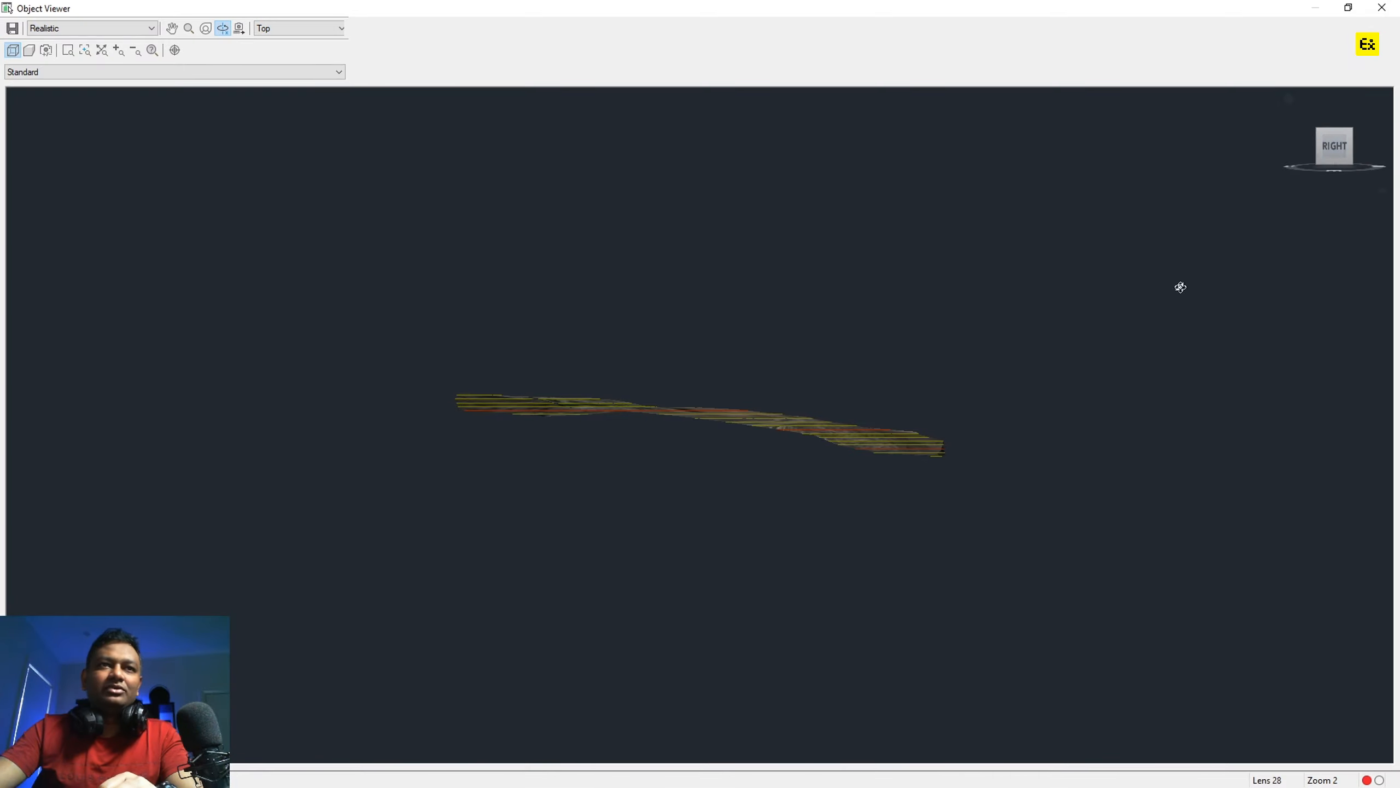
{"action": "left_click_drag", "start_coordinate": [915, 463], "coordinate": [648, 470]}
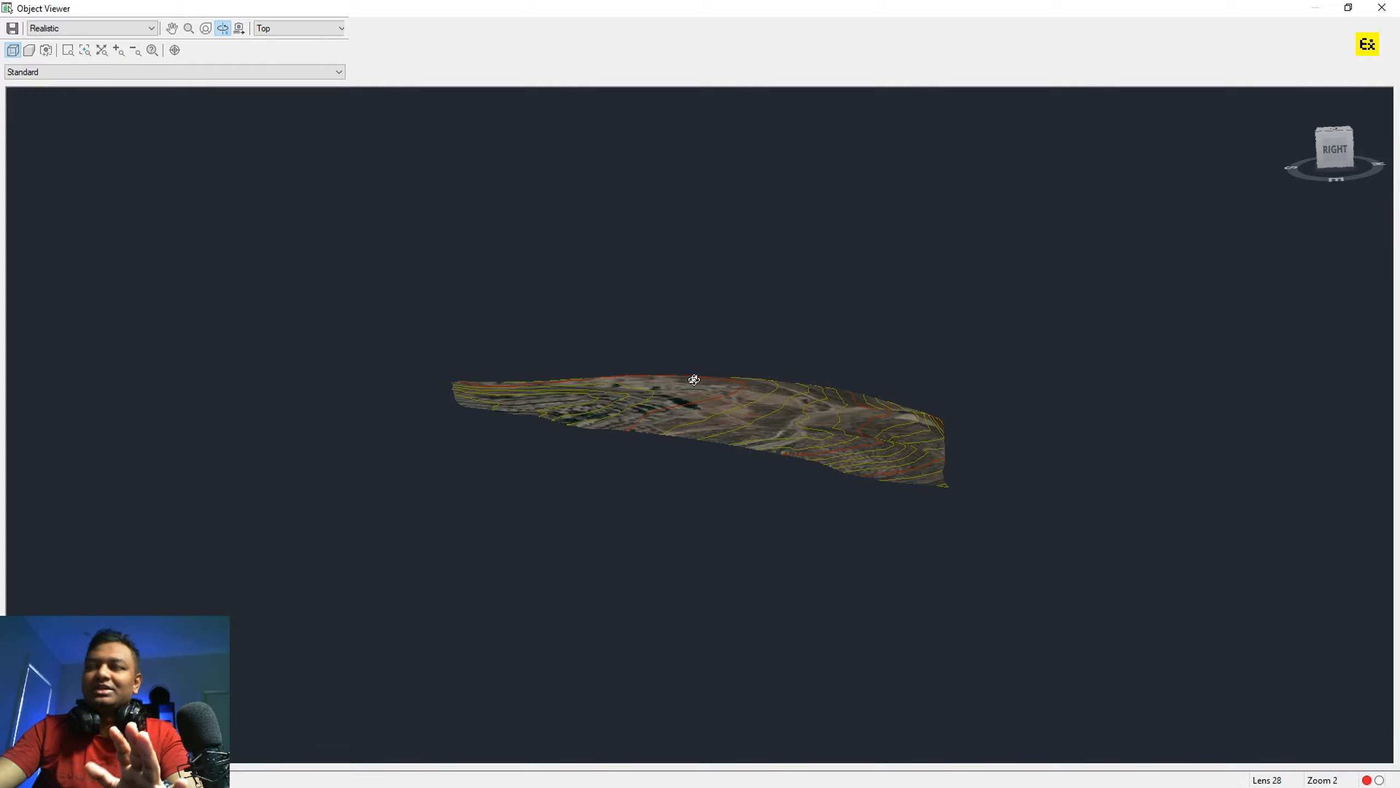
{"action": "left_click", "coordinate": [1381, 8]}
Start a feature line with site <None> and style ANZ_Grading, placing its start point above the central red contour with its elevation from Surface1.
{"action": "scroll", "coordinate": [656, 400], "scroll_direction": "up", "scroll_amount": 4}
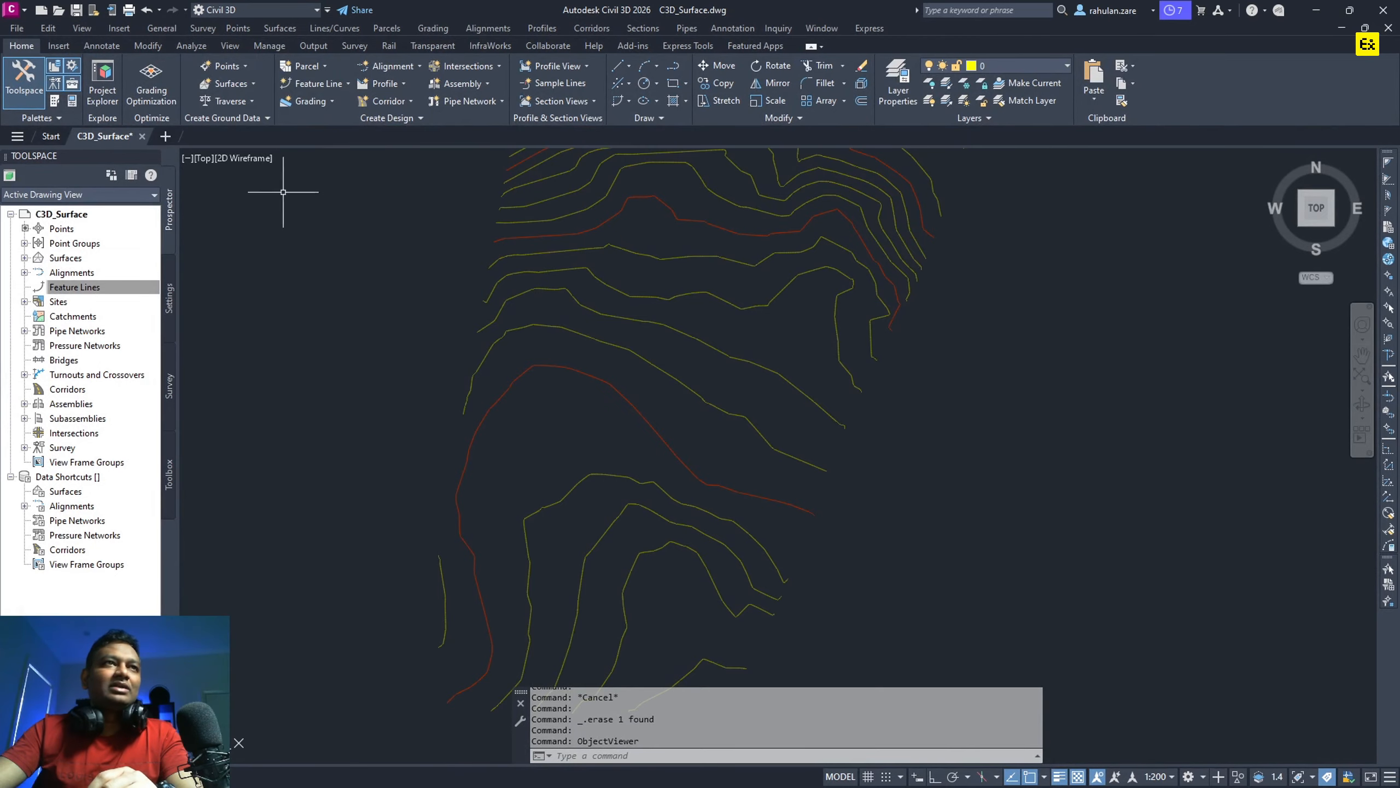
{"action": "left_click", "coordinate": [318, 84]}
{"action": "left_click", "coordinate": [327, 108]}
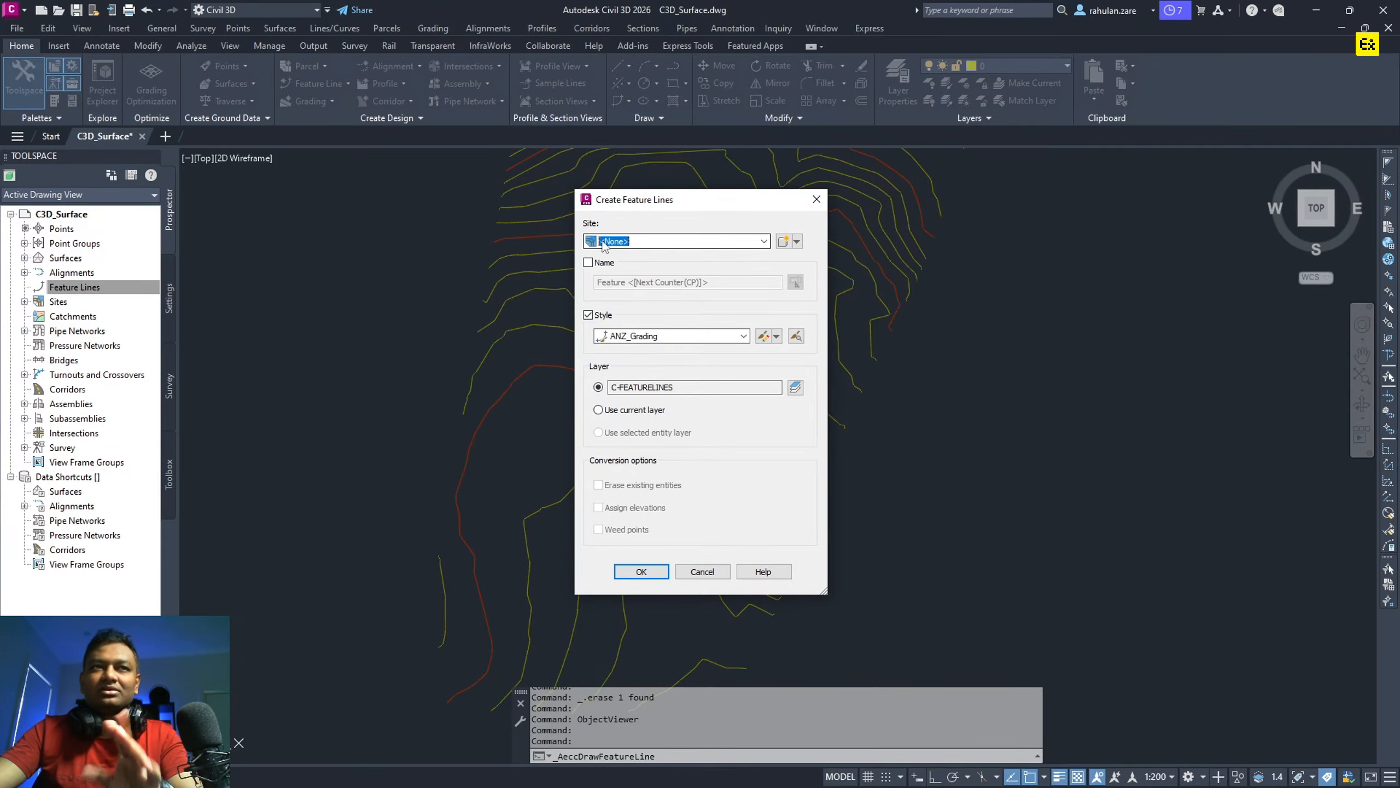
{"action": "left_click", "coordinate": [640, 572]}
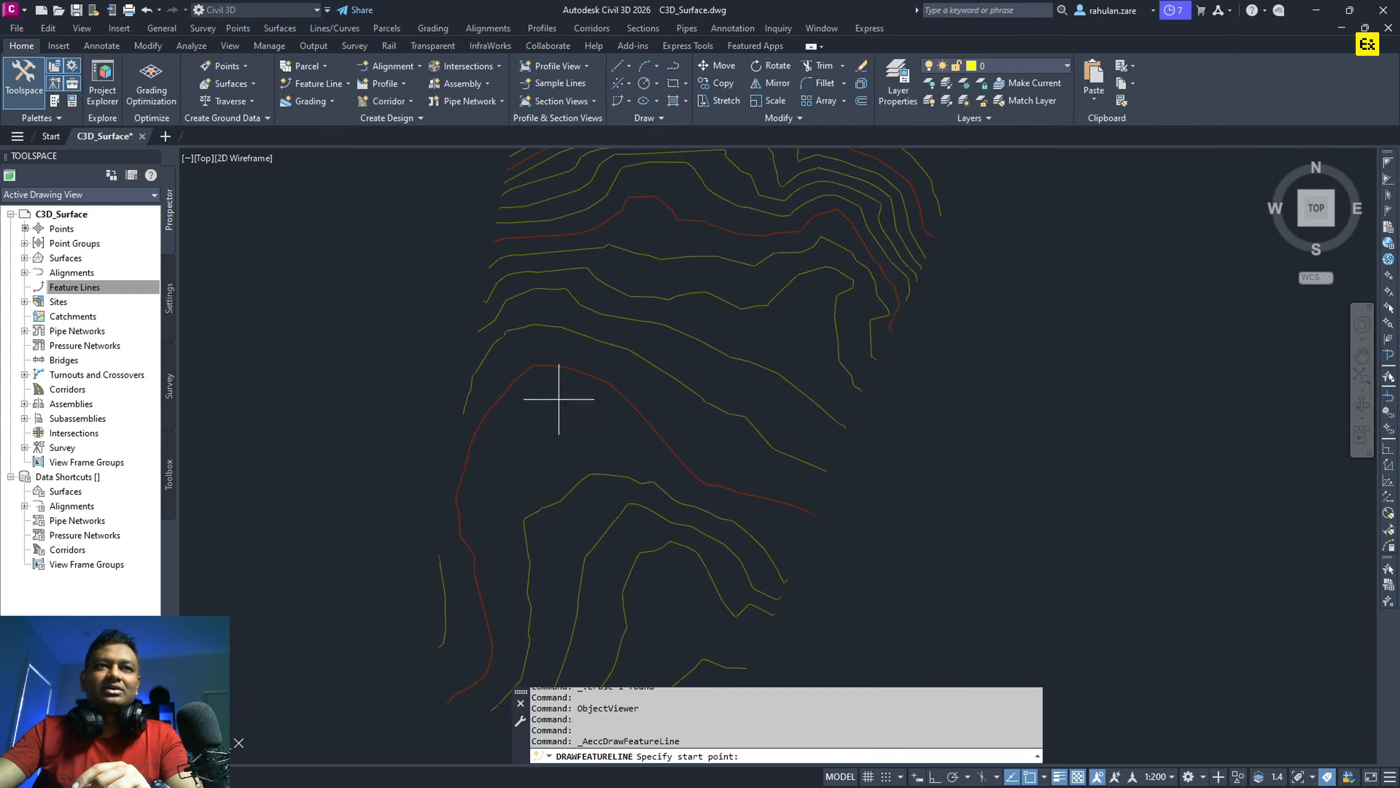
{"action": "left_click", "coordinate": [598, 369]}
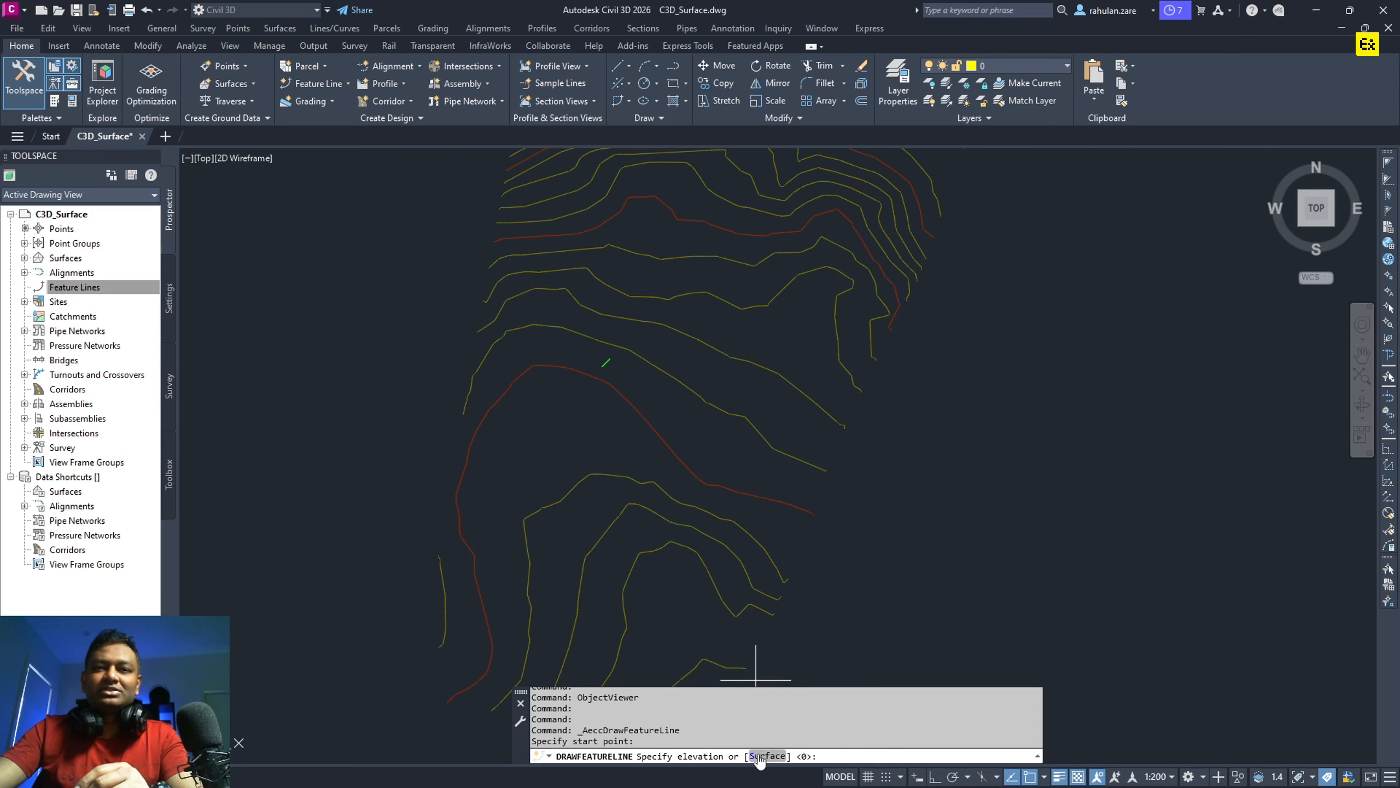
{"action": "type", "text": "S"}
{"action": "key", "text": "Return"}
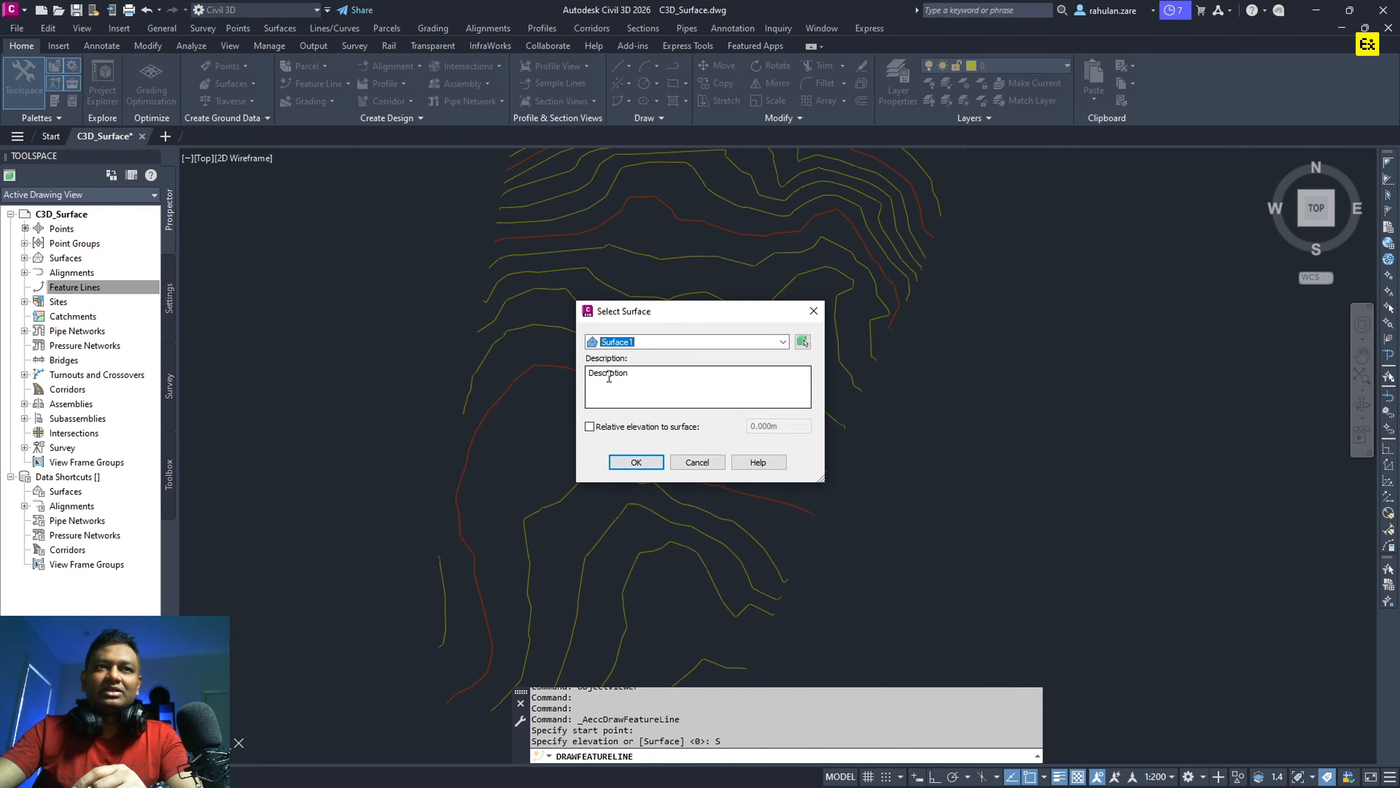
{"action": "left_click", "coordinate": [638, 338]}
{"action": "left_click", "coordinate": [637, 339]}
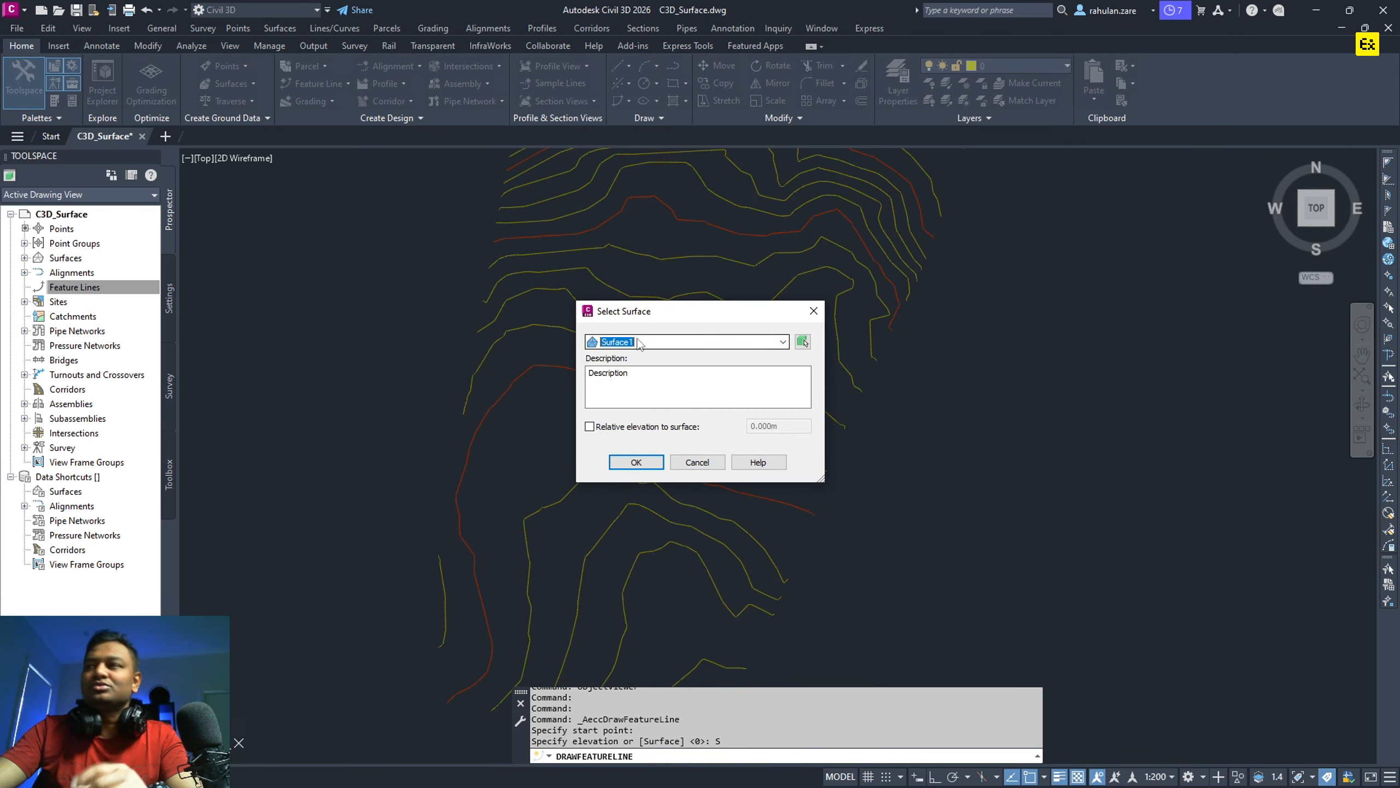
{"action": "left_click", "coordinate": [636, 462]}
Add a second feature line vertex about 144 m north of the start point at elevation 425 m.
{"action": "middle_click_drag", "start_coordinate": [629, 356], "coordinate": [634, 534]}
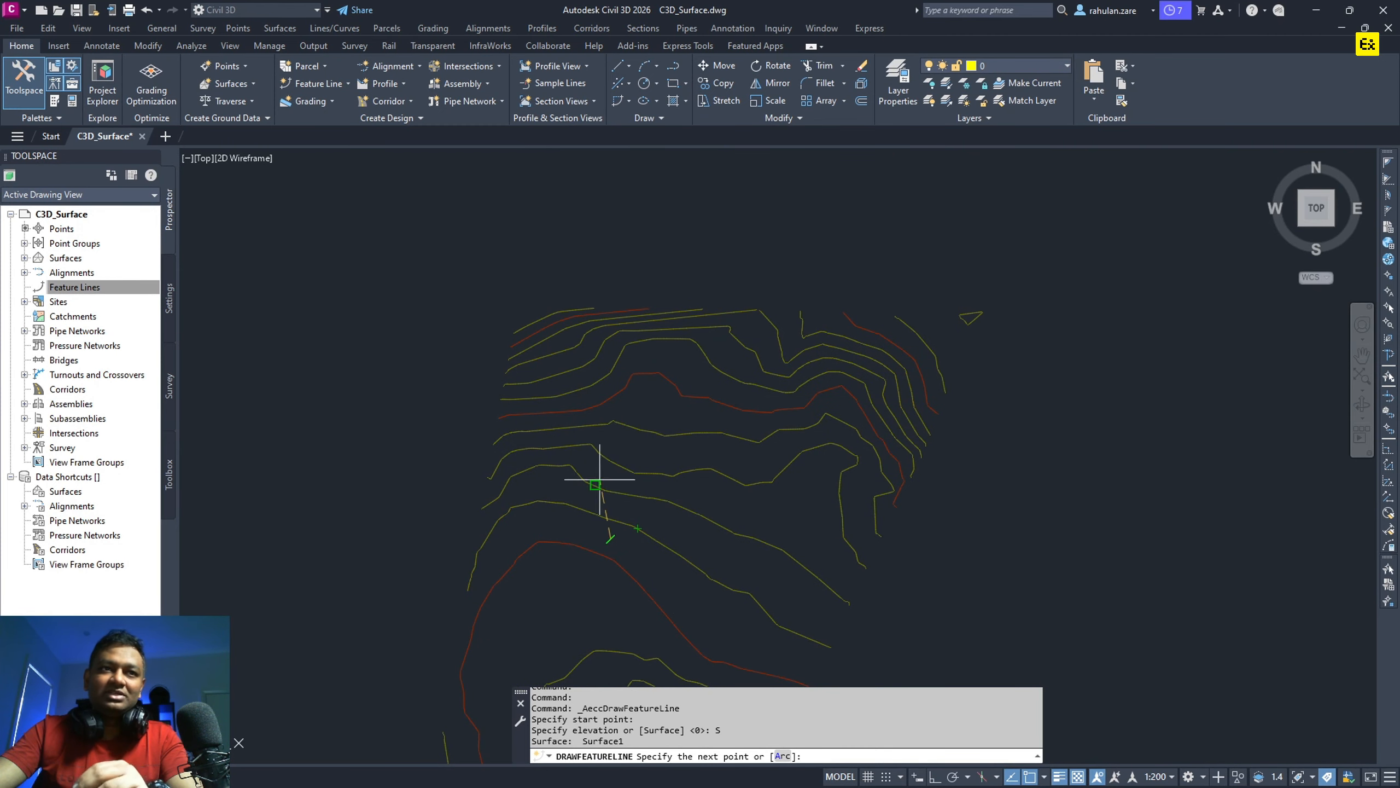
{"action": "scroll", "coordinate": [646, 582], "scroll_direction": "down", "scroll_amount": 2}
{"action": "scroll", "coordinate": [672, 391], "scroll_direction": "up", "scroll_amount": 4}
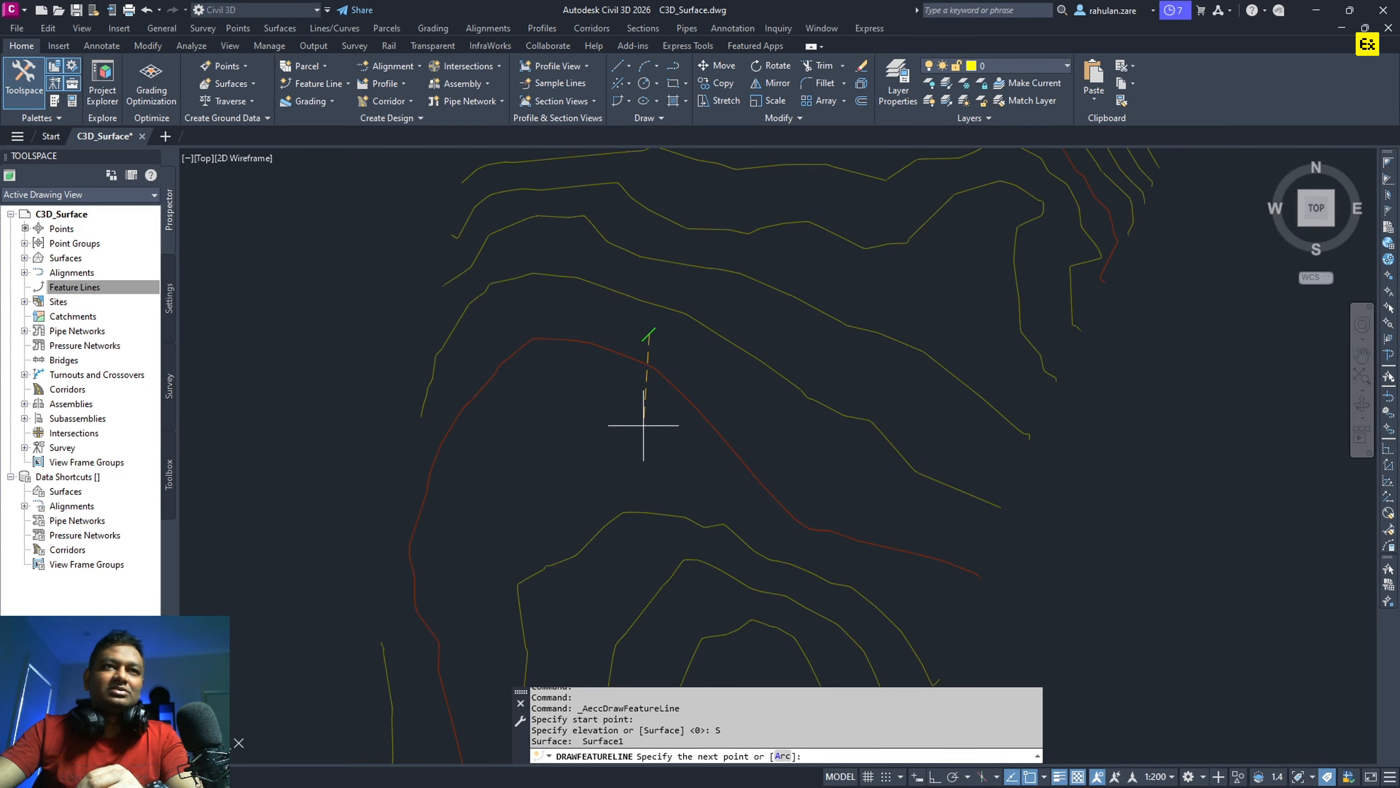
{"action": "scroll", "coordinate": [643, 425], "scroll_direction": "down", "scroll_amount": 3}
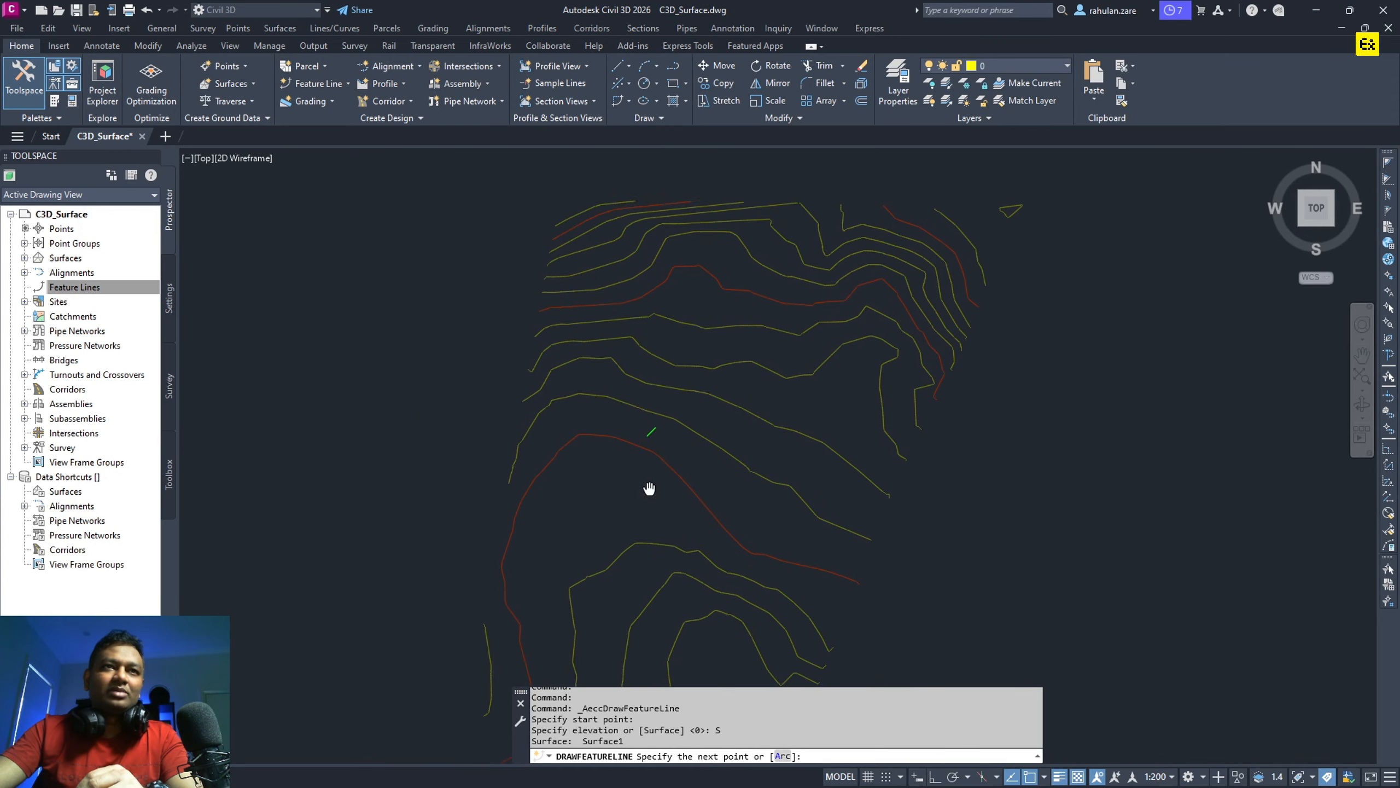
{"action": "left_click", "coordinate": [668, 310]}
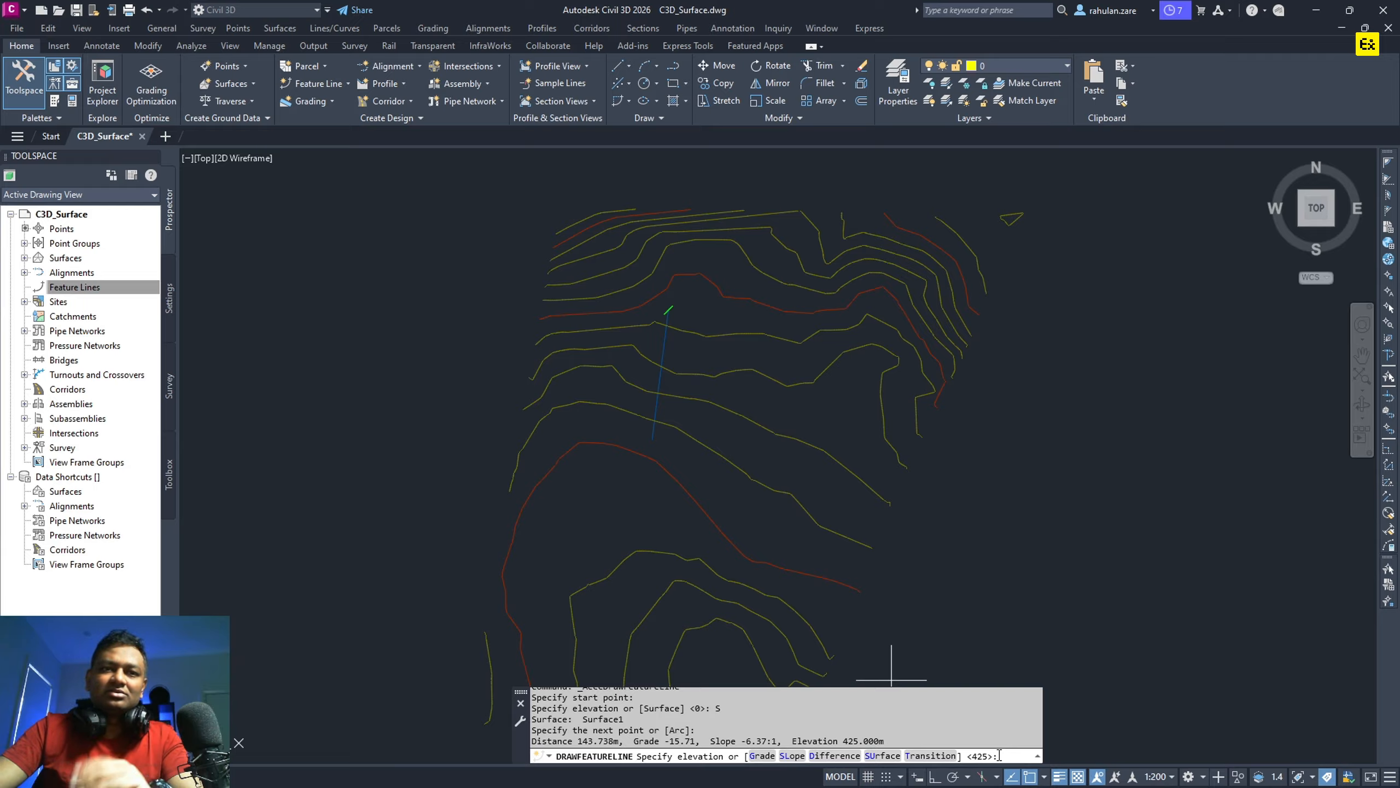
{"action": "key", "text": "Return"}
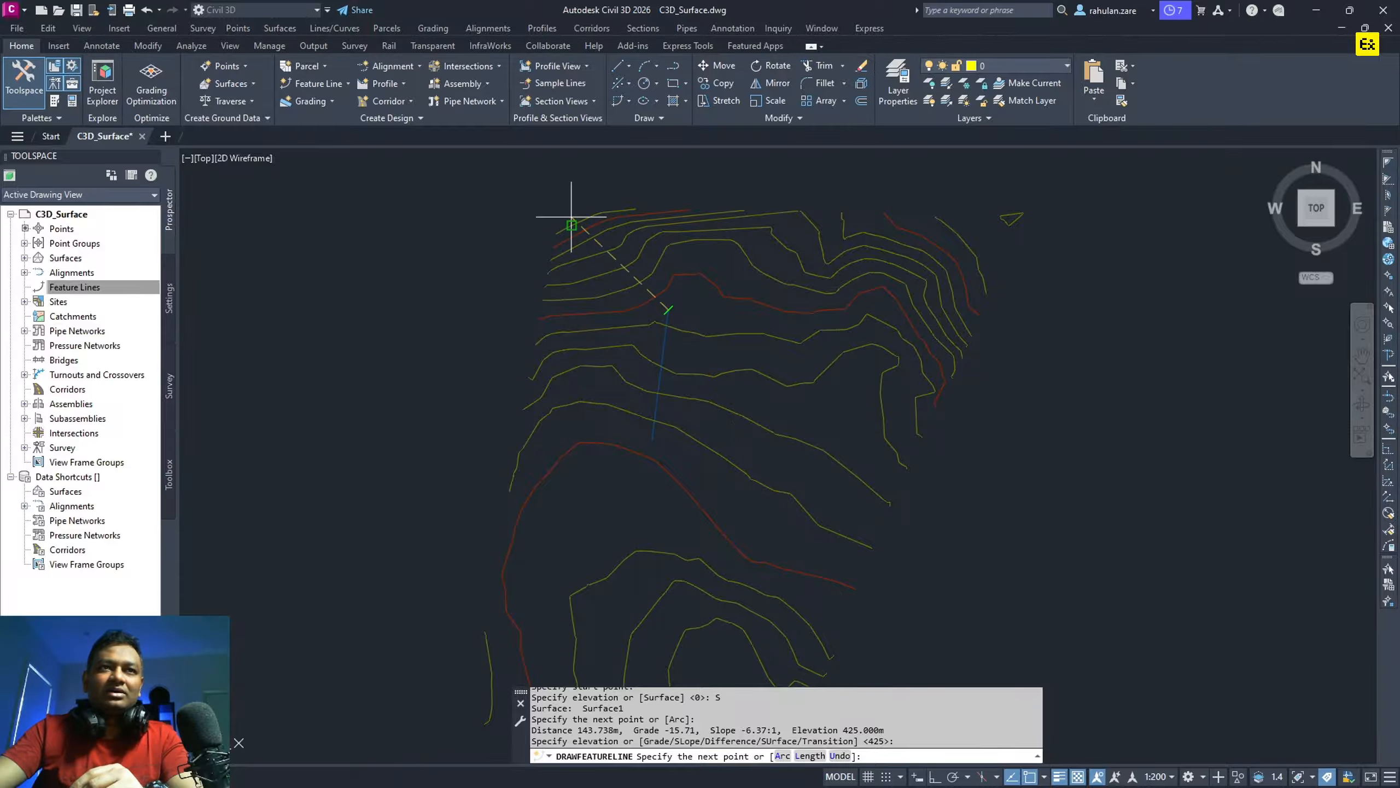
Add feature line vertices about 138 m east and about 57 m south of it, both at elevation 425 m.
{"action": "scroll", "coordinate": [788, 325], "scroll_direction": "up", "scroll_amount": 2}
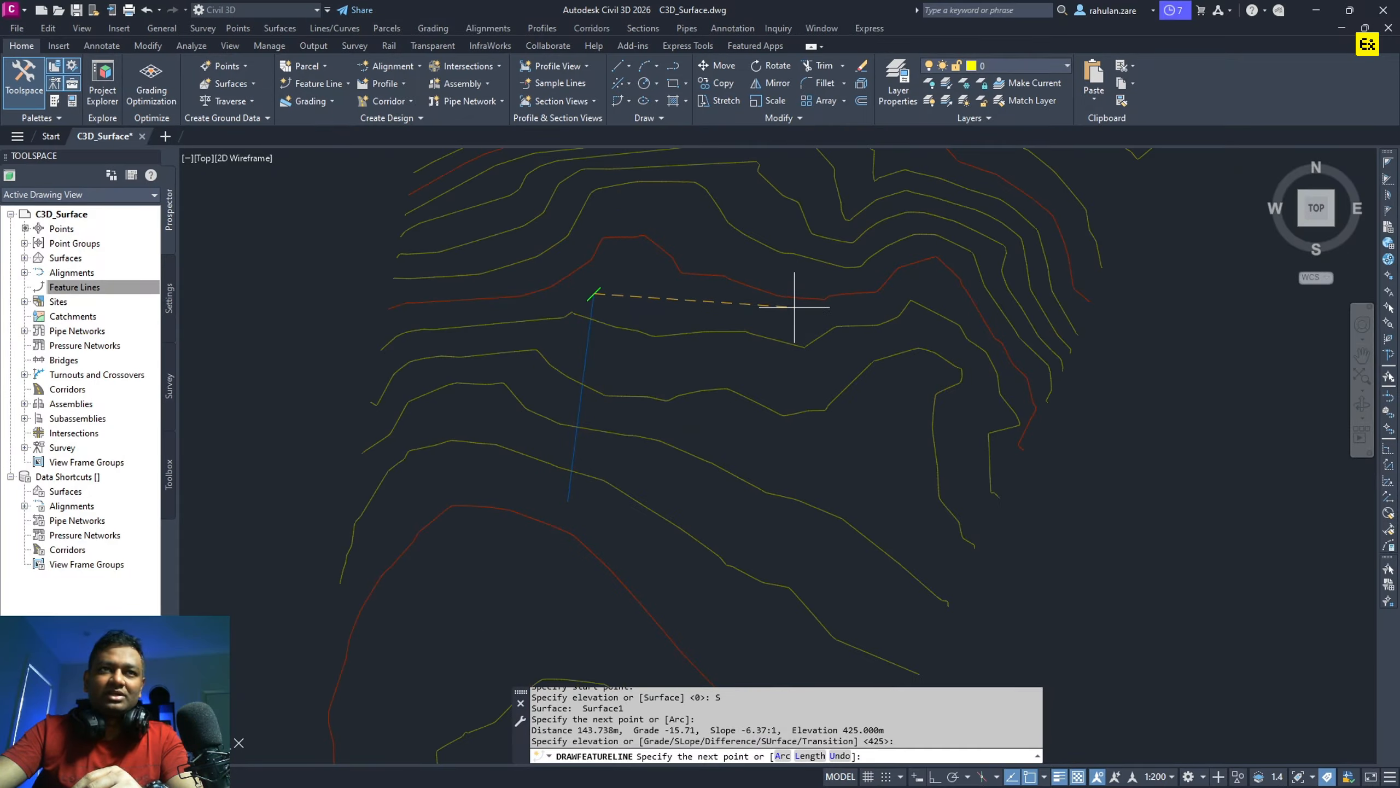
{"action": "left_click", "coordinate": [795, 307]}
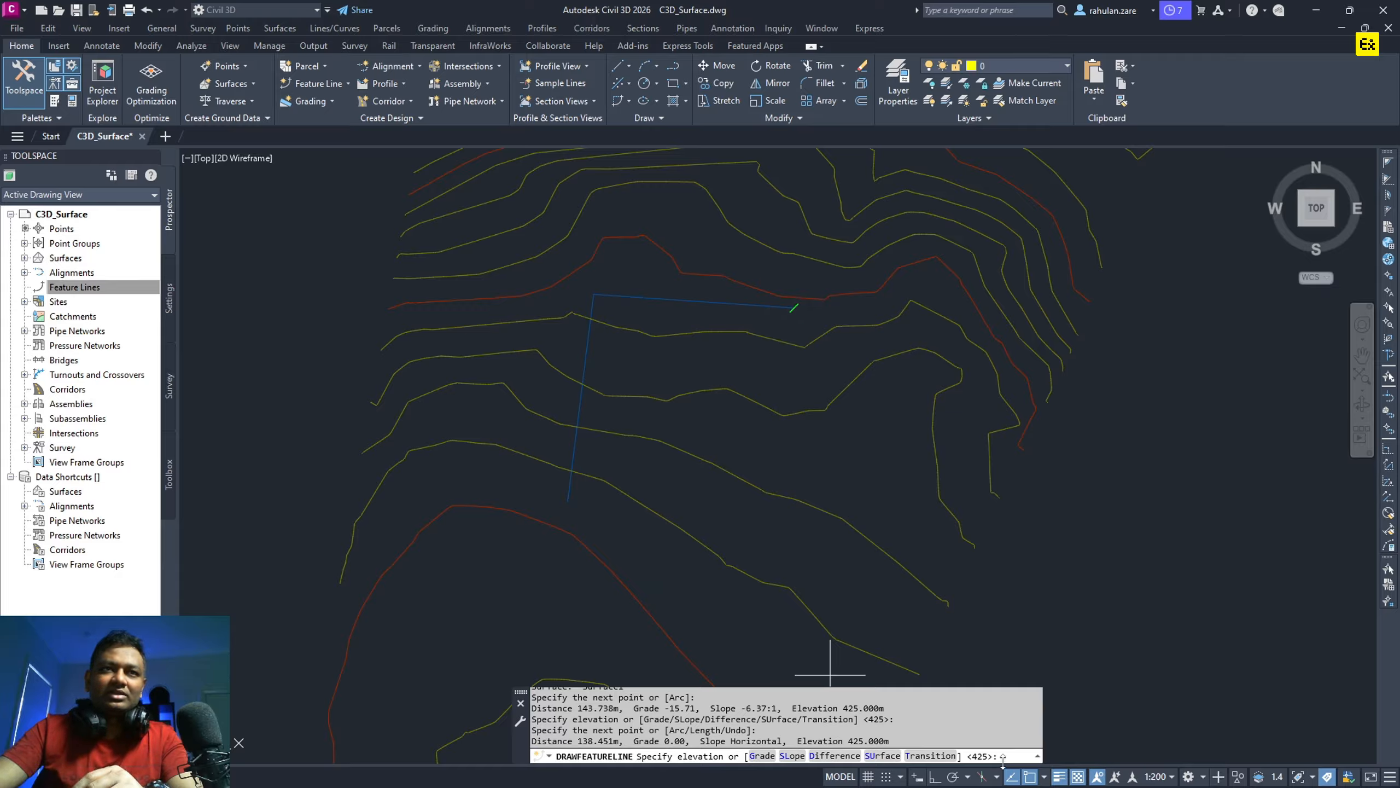
{"action": "key", "text": "Return"}
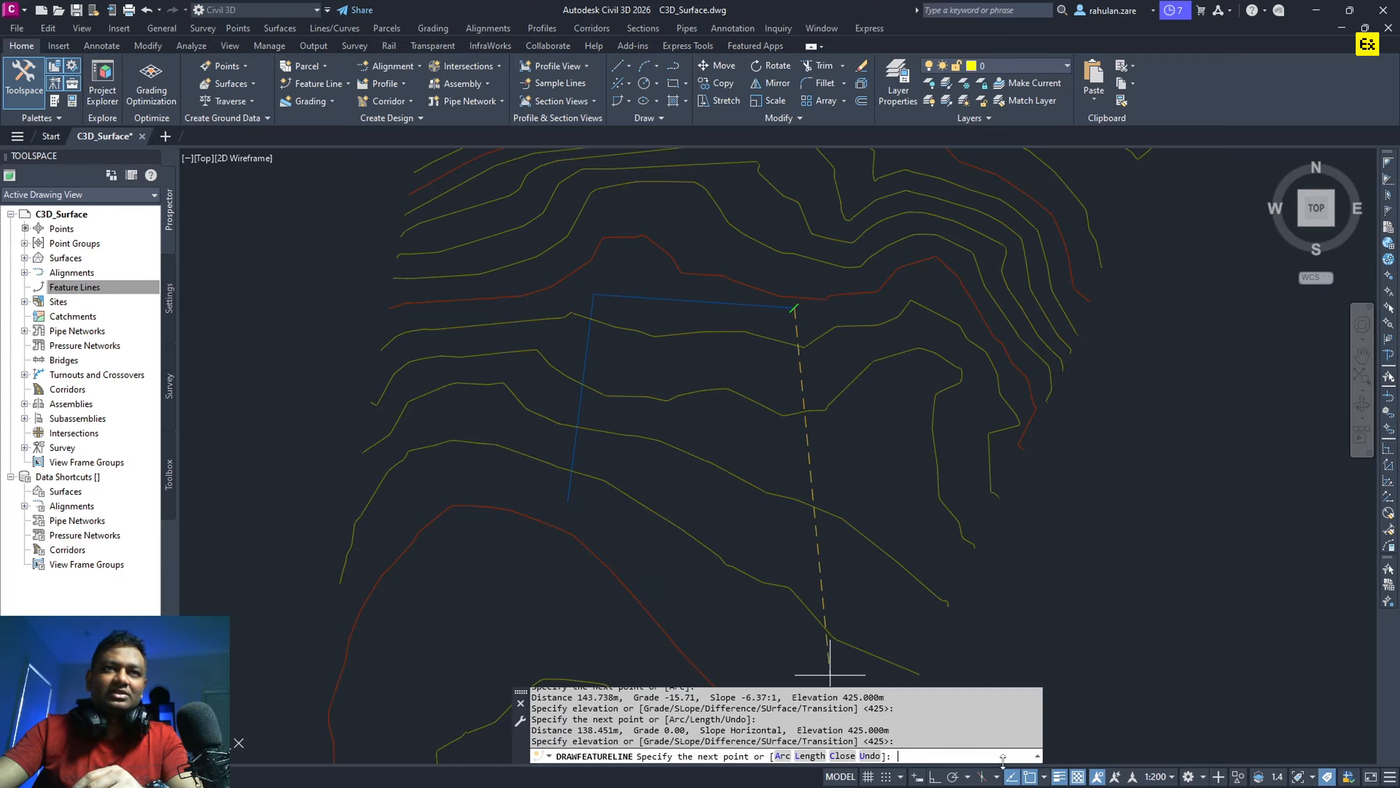
{"action": "left_click", "coordinate": [786, 390]}
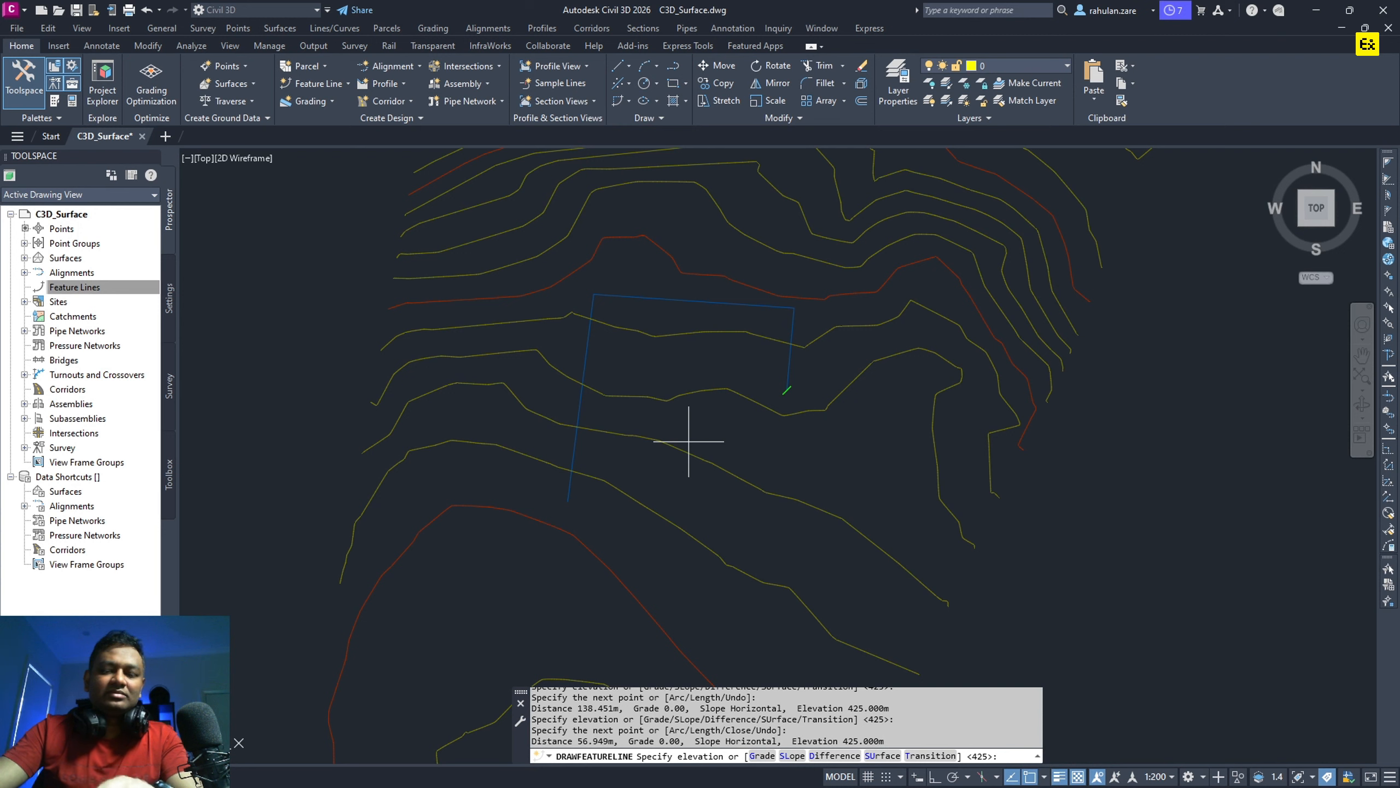
{"action": "key", "text": "Return"}
Add vertices about 64 m west-southwest and about 63 m south at elevation 425 m, and close the feature line.
{"action": "left_click", "coordinate": [699, 419]}
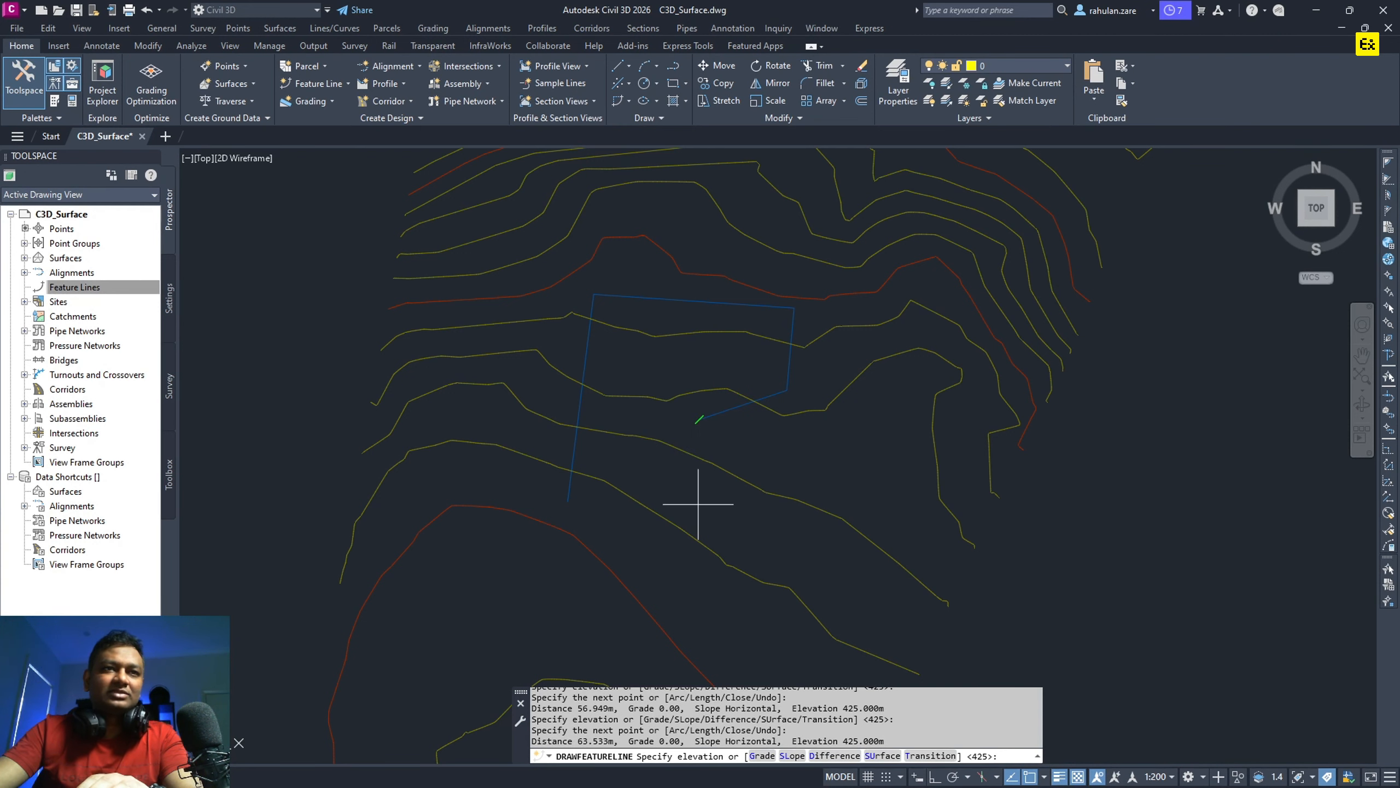
{"action": "key", "text": "Return"}
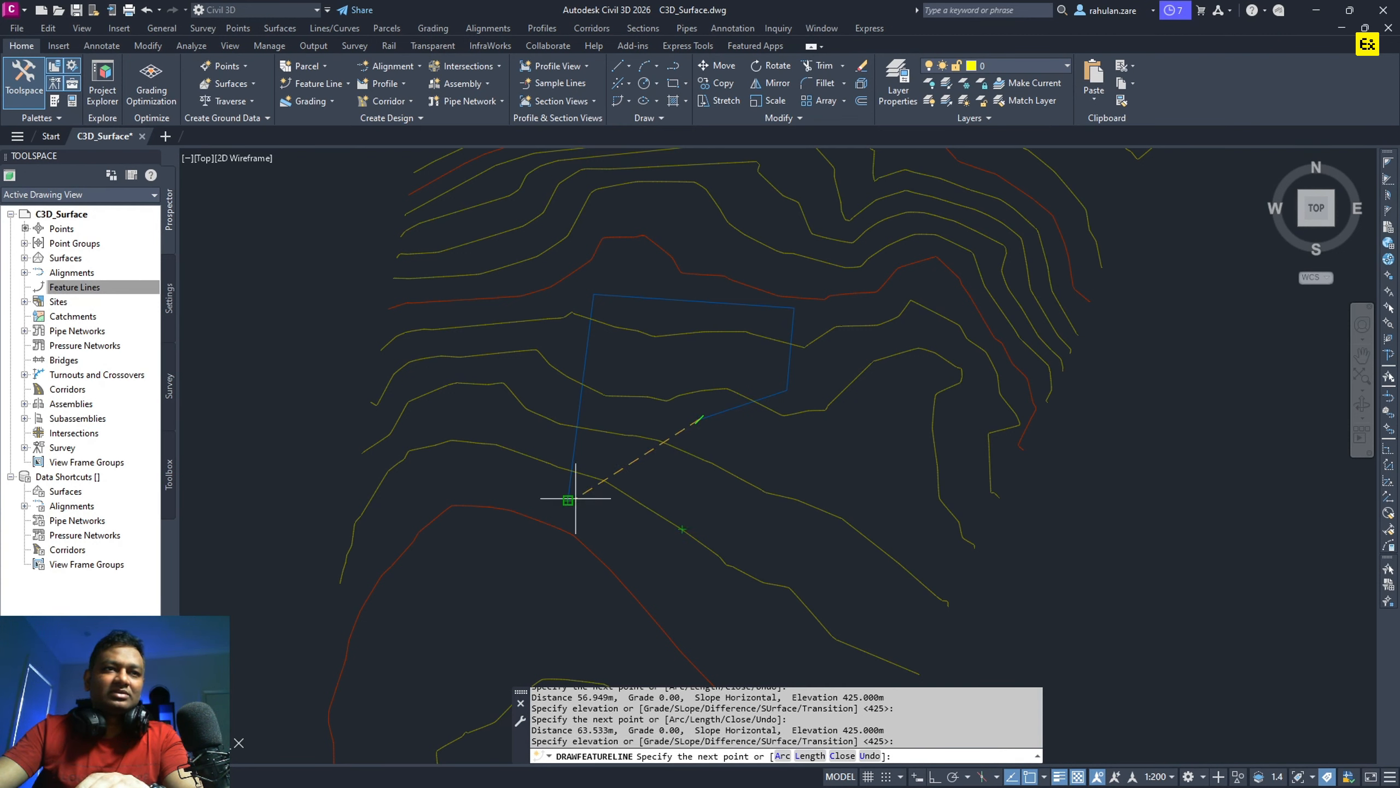
{"action": "left_click", "coordinate": [693, 511]}
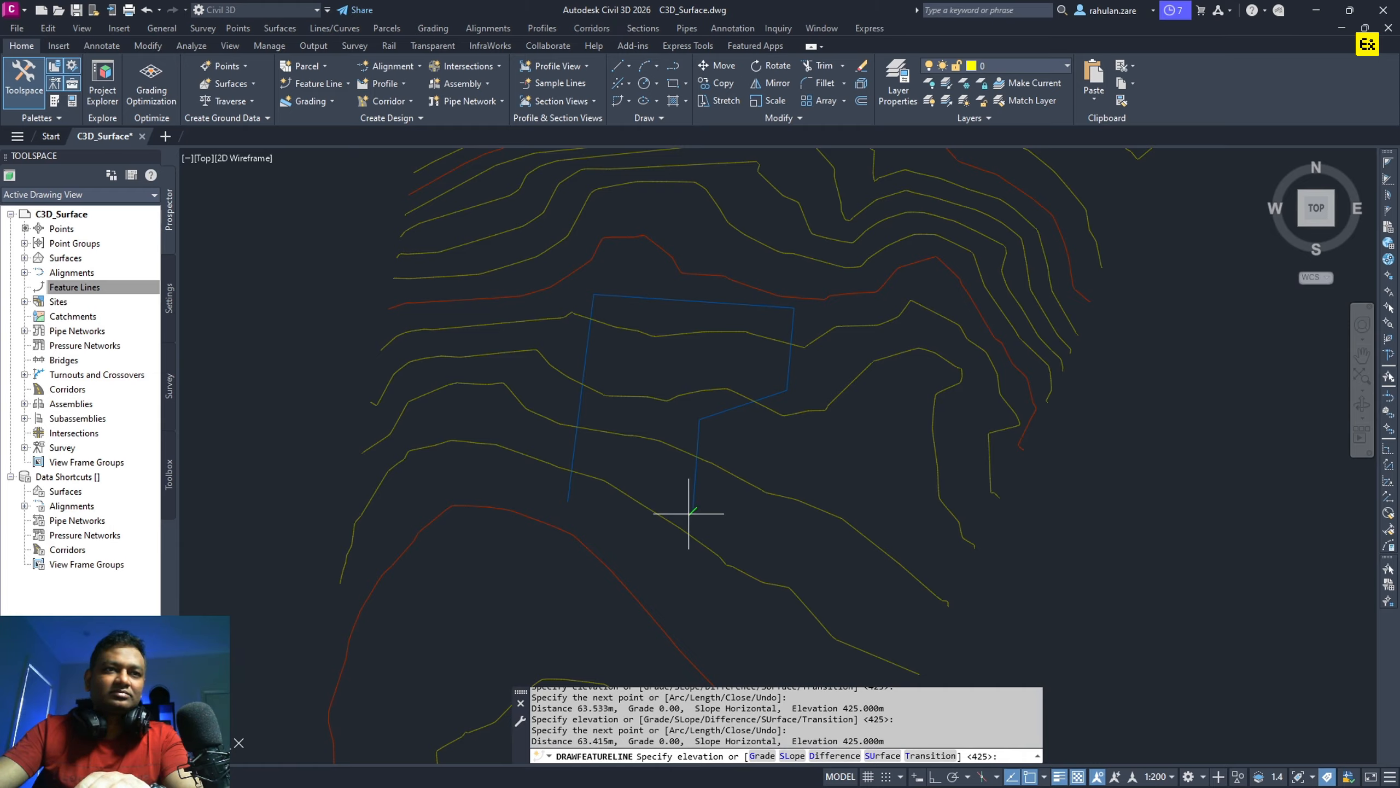
{"action": "key", "text": "Return"}
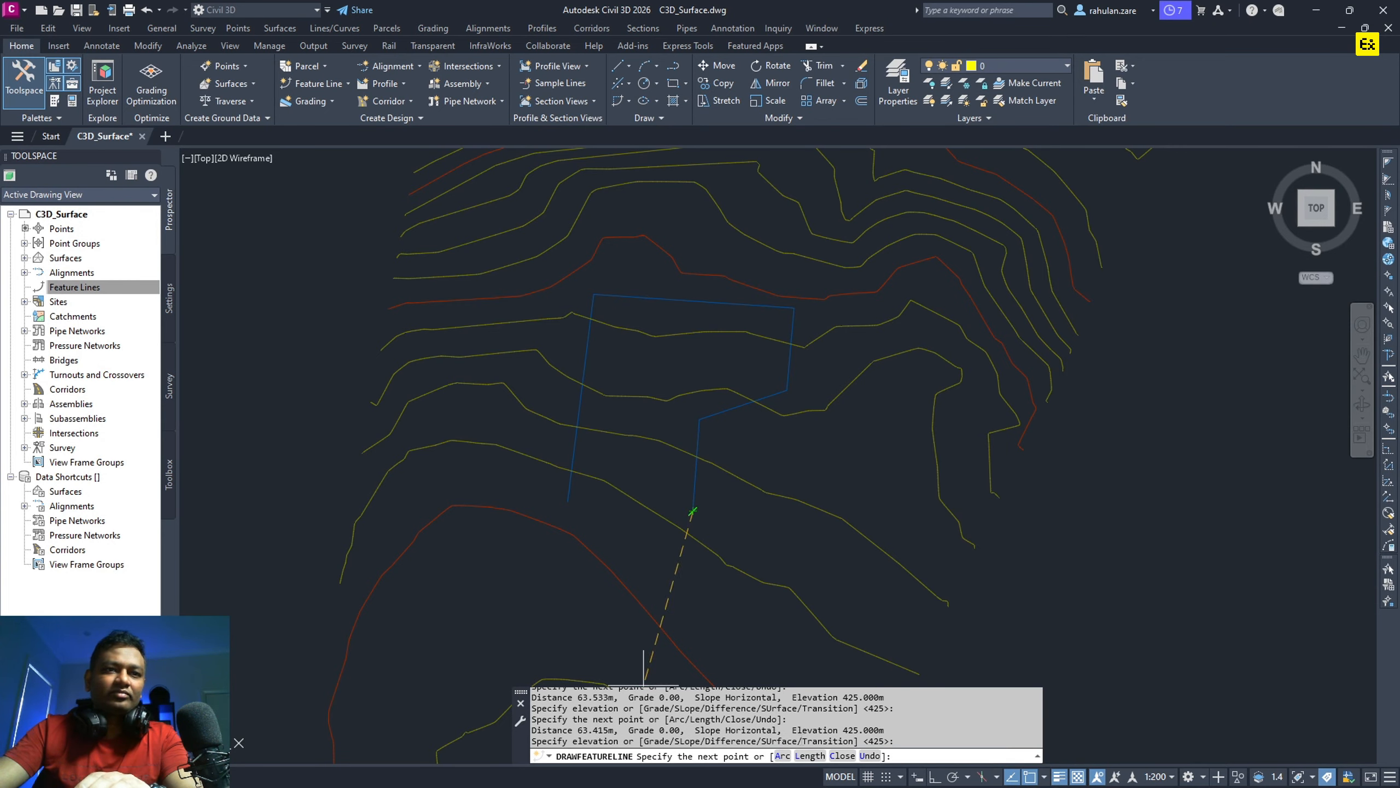
{"action": "left_click", "coordinate": [846, 757]}
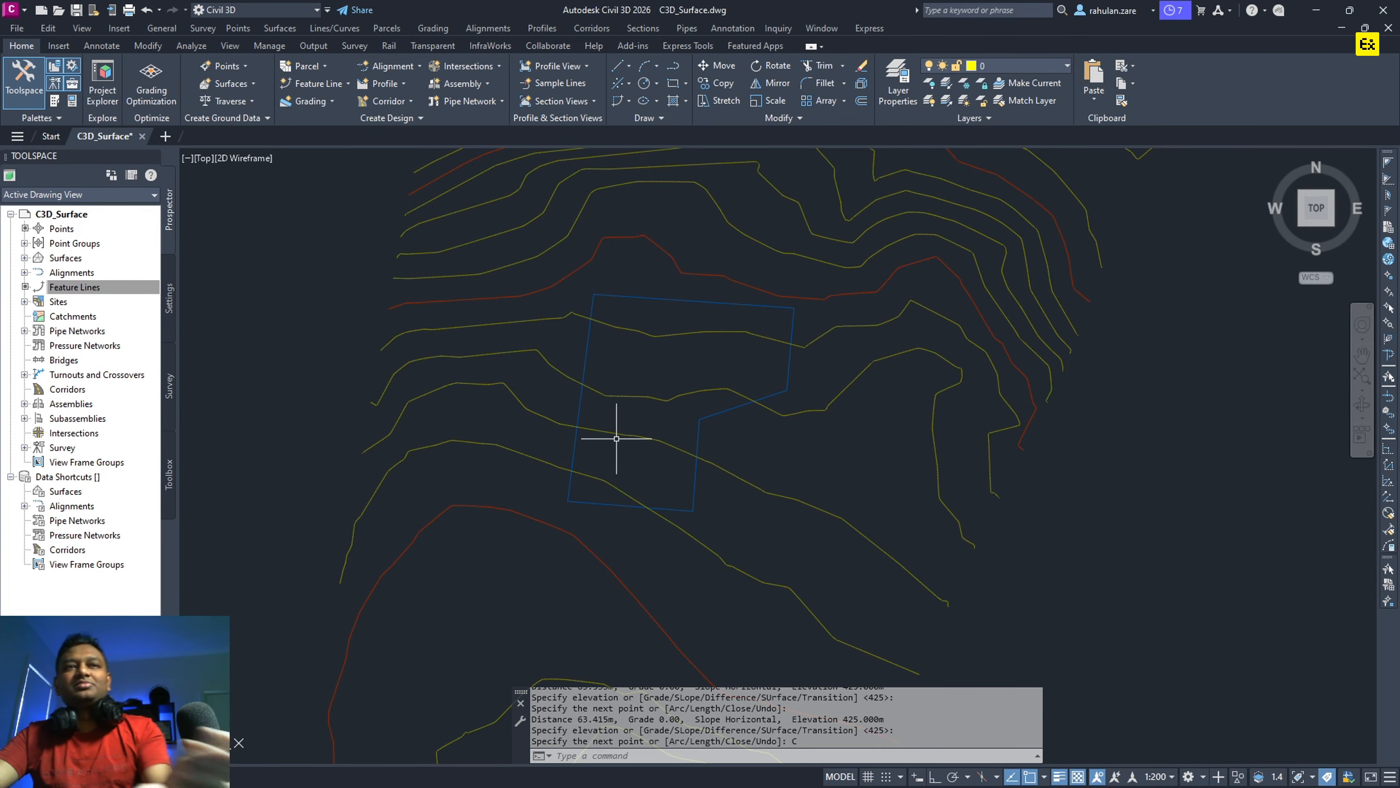
{"action": "key", "text": "Escape"}
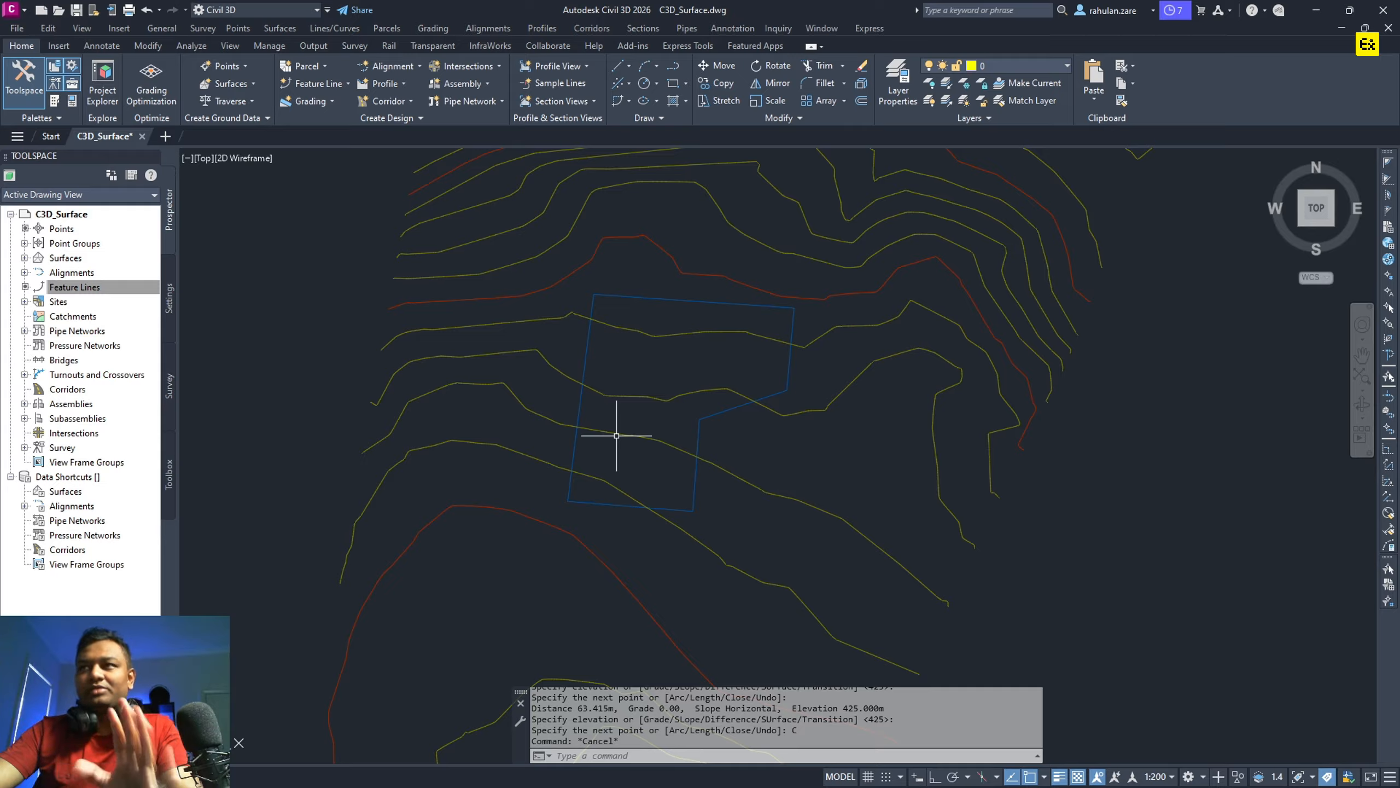
View the feature line with the surface in the Object Viewer, orbit to the side to compare their elevations, and close the viewer.
{"action": "left_click", "coordinate": [790, 435]}
{"action": "left_click", "coordinate": [696, 354]}
{"action": "right_click", "coordinate": [697, 355]}
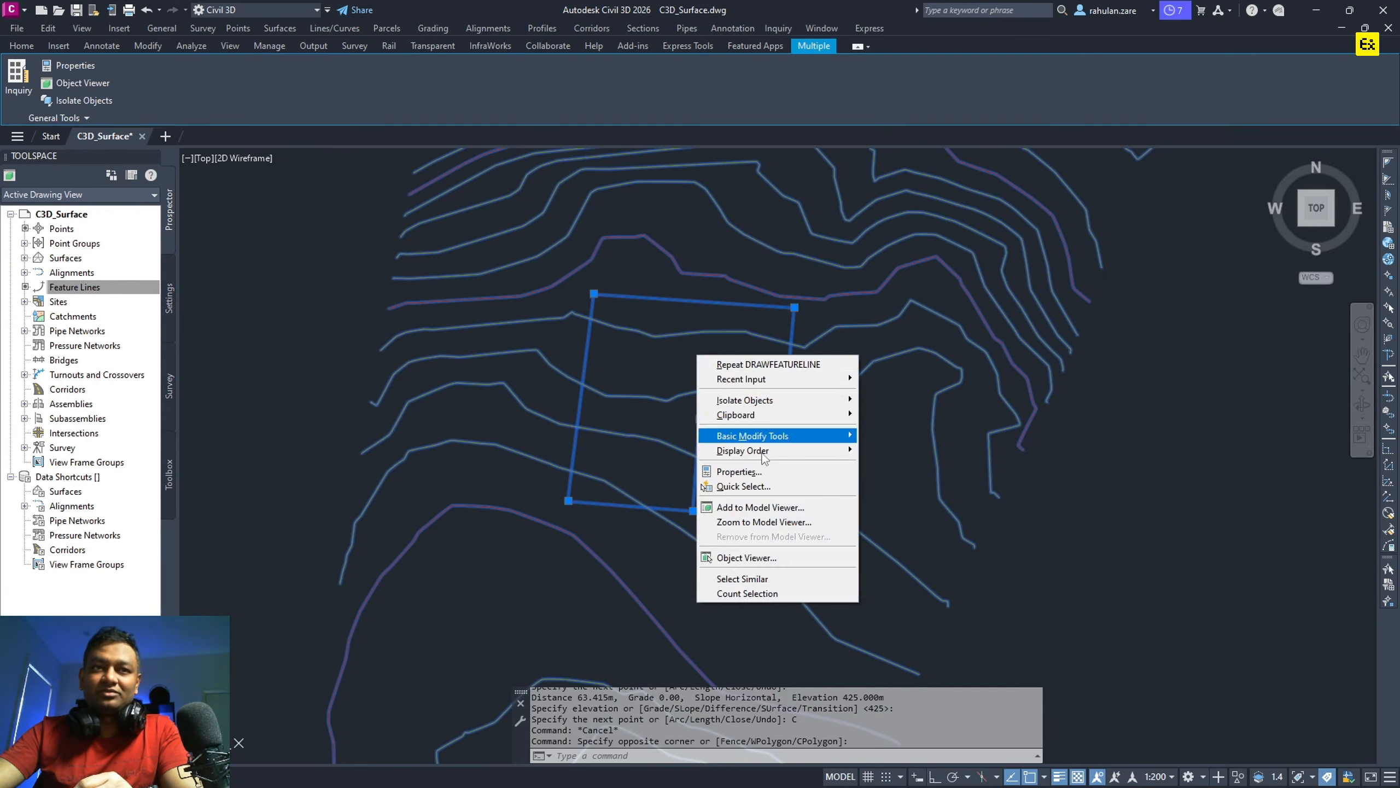
{"action": "left_click", "coordinate": [777, 560]}
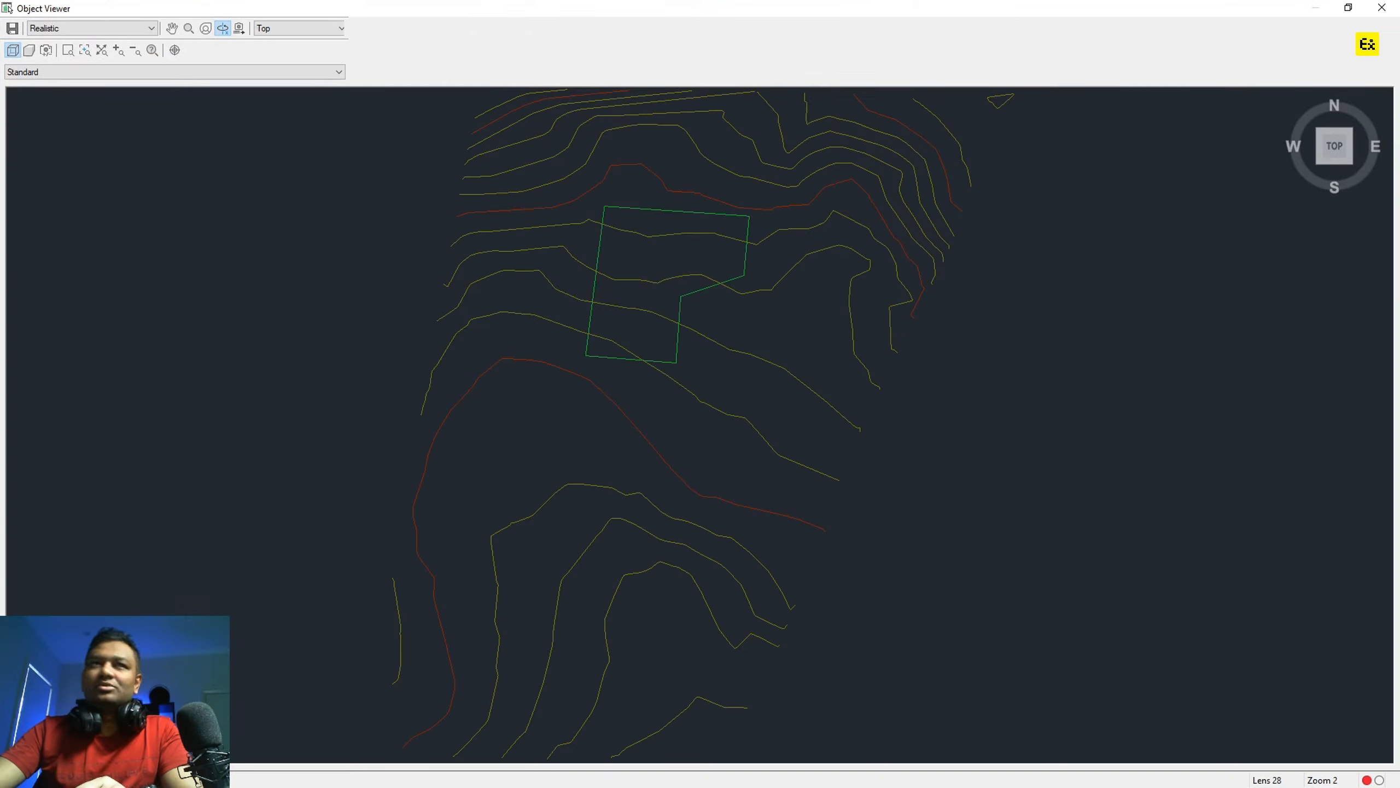
{"action": "left_click_drag", "start_coordinate": [885, 397], "coordinate": [770, 437]}
{"action": "left_click_drag", "start_coordinate": [846, 362], "coordinate": [932, 356]}
{"action": "left_click", "coordinate": [1345, 154]}
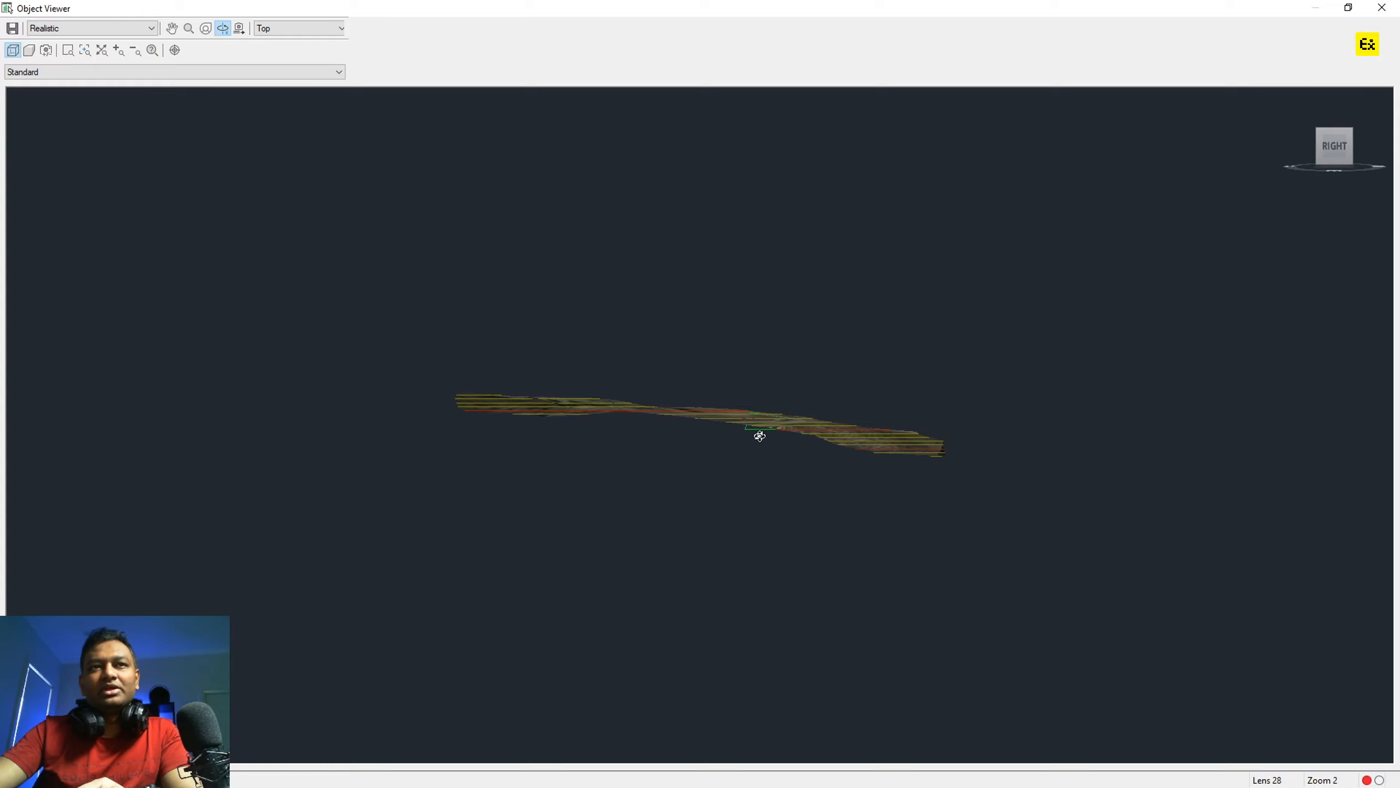
{"action": "left_click", "coordinate": [1381, 8]}
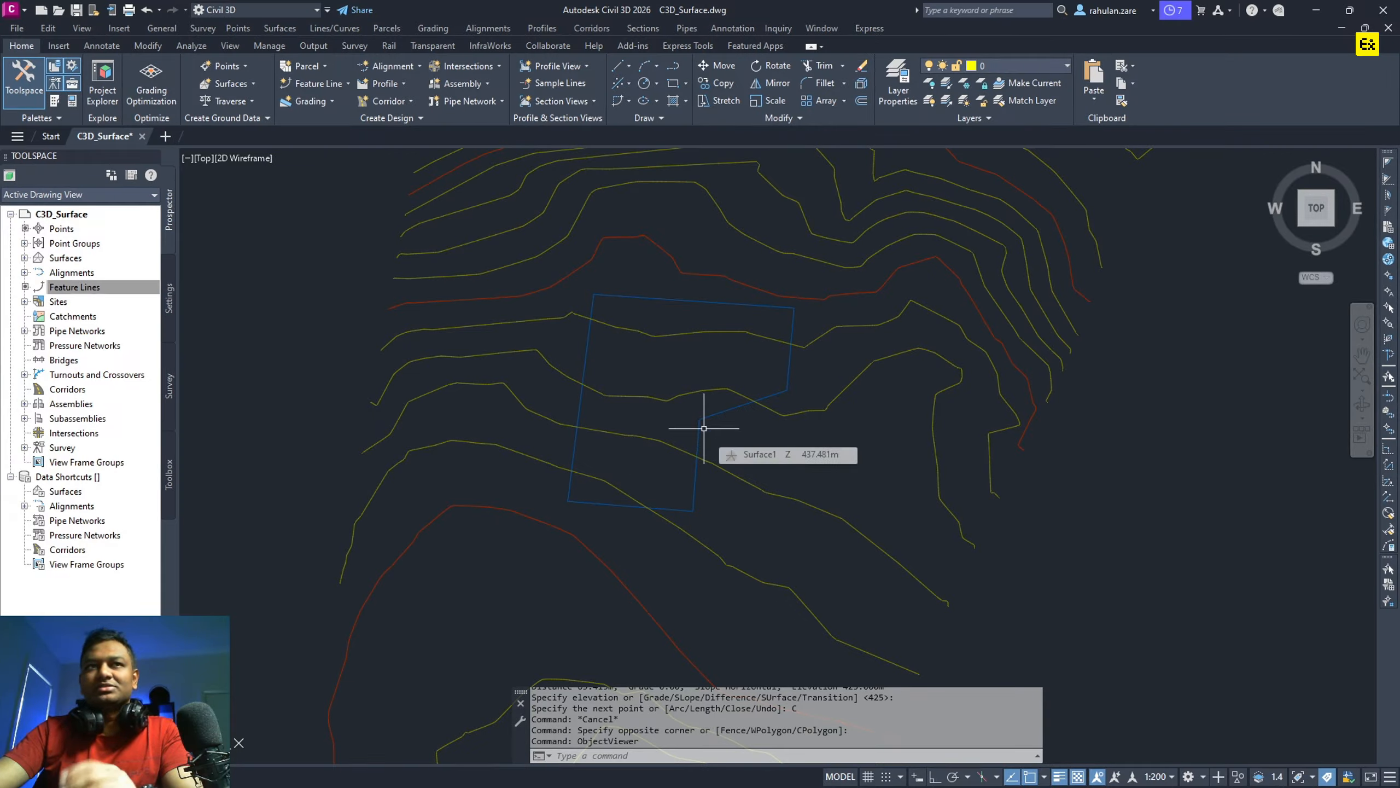
{"action": "left_click", "coordinate": [655, 296]}
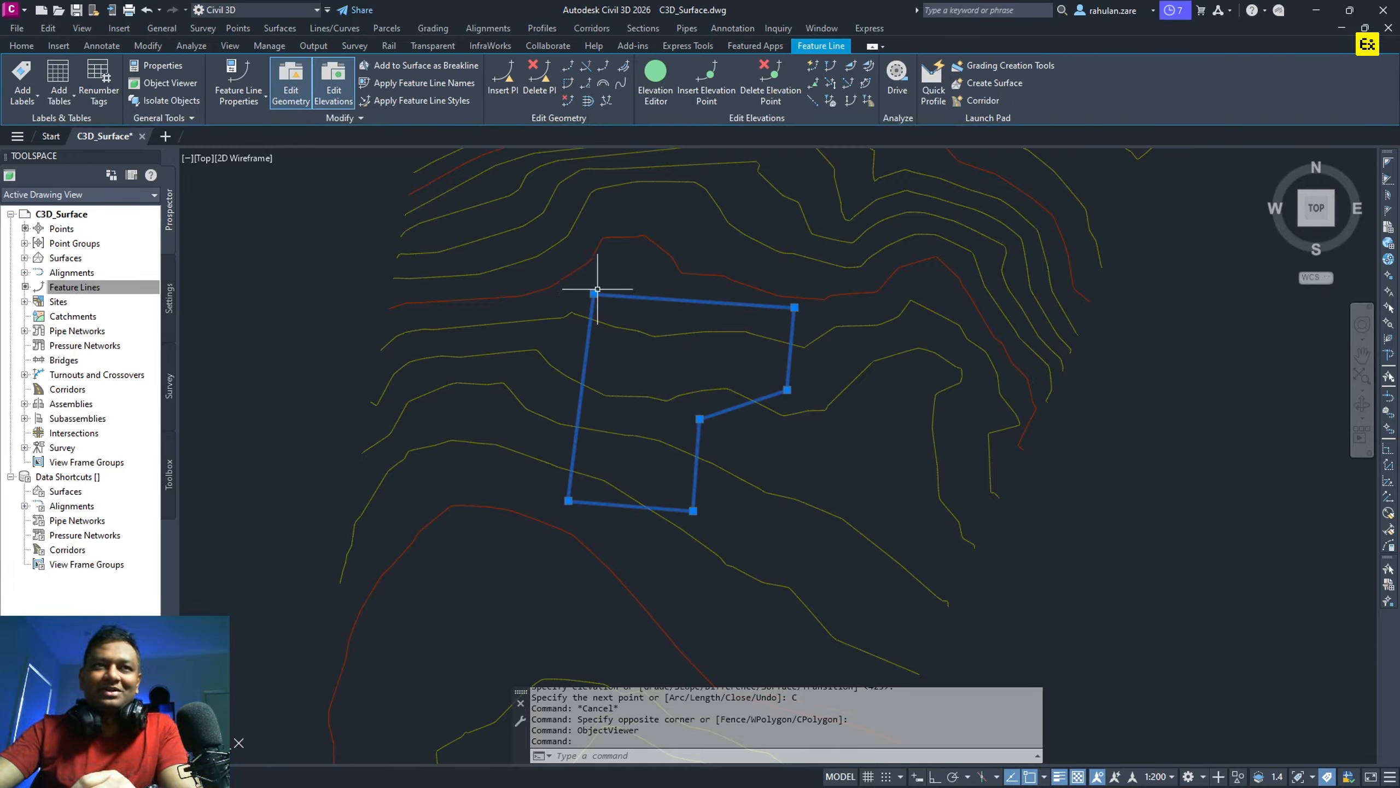
{"action": "key", "text": "Escape"}
{"action": "key", "text": "Escape"}
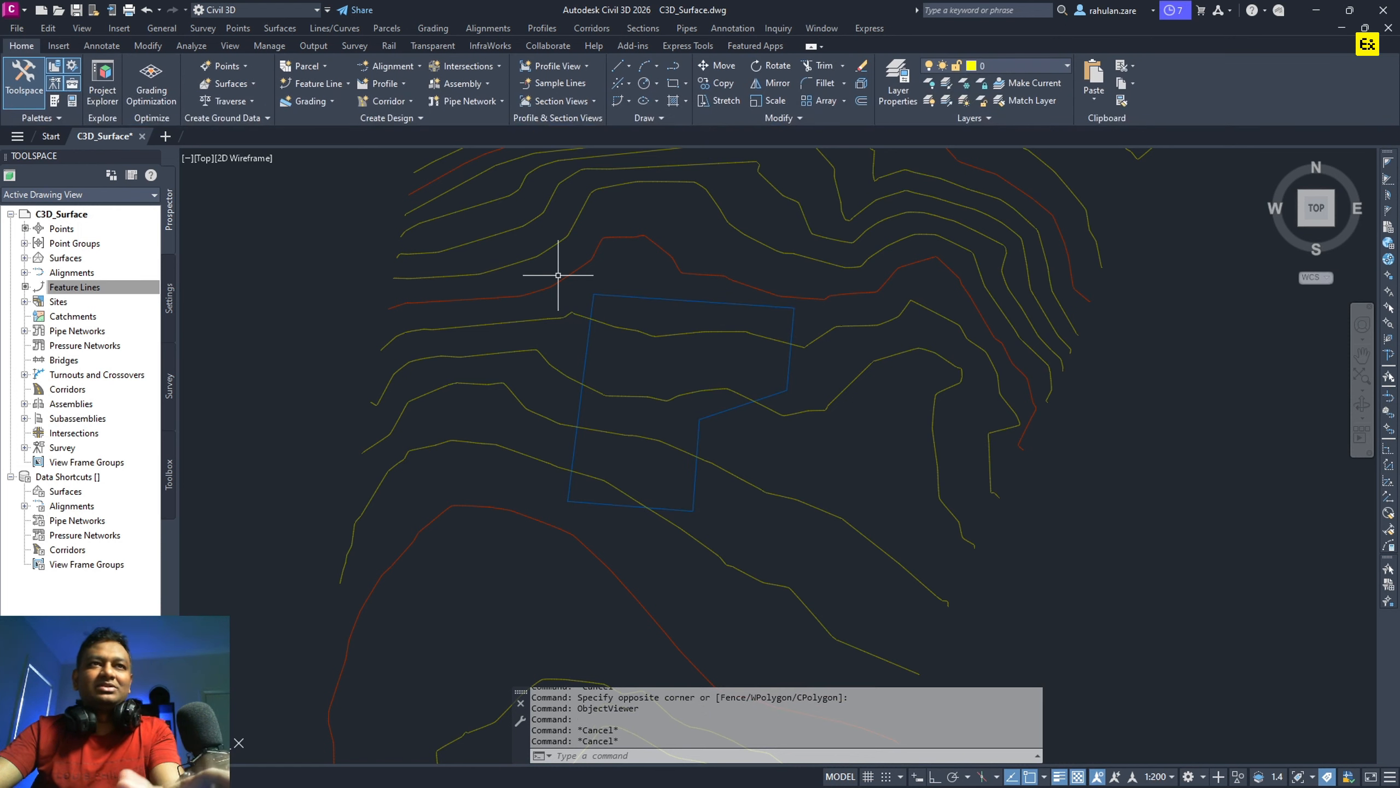
Add a Surface1 spot elevation label just outside the feature line's northwest corner.
{"action": "left_click", "coordinate": [613, 257]}
{"action": "left_click", "coordinate": [572, 206]}
{"action": "middle_click_drag", "start_coordinate": [560, 346], "coordinate": [561, 348]}
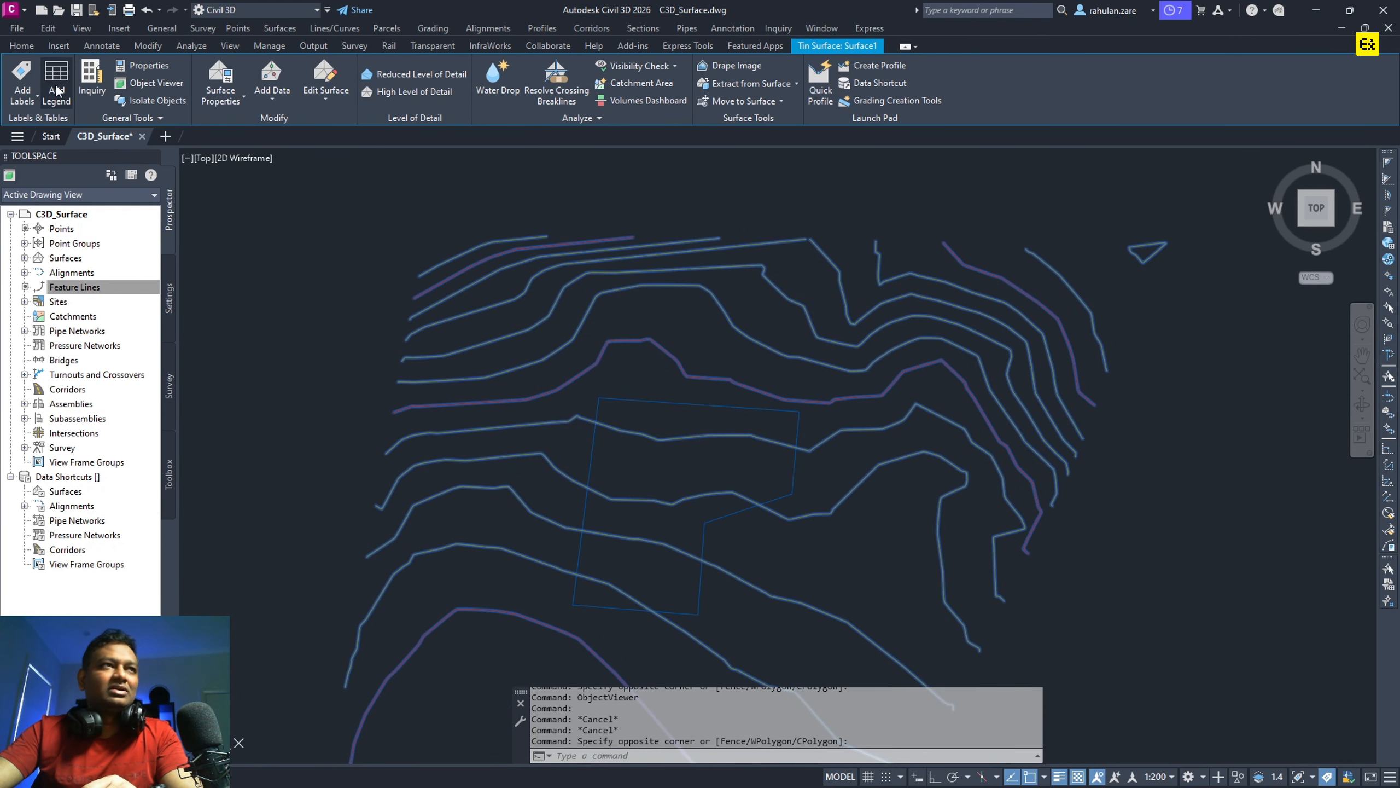
{"action": "left_click", "coordinate": [22, 100]}
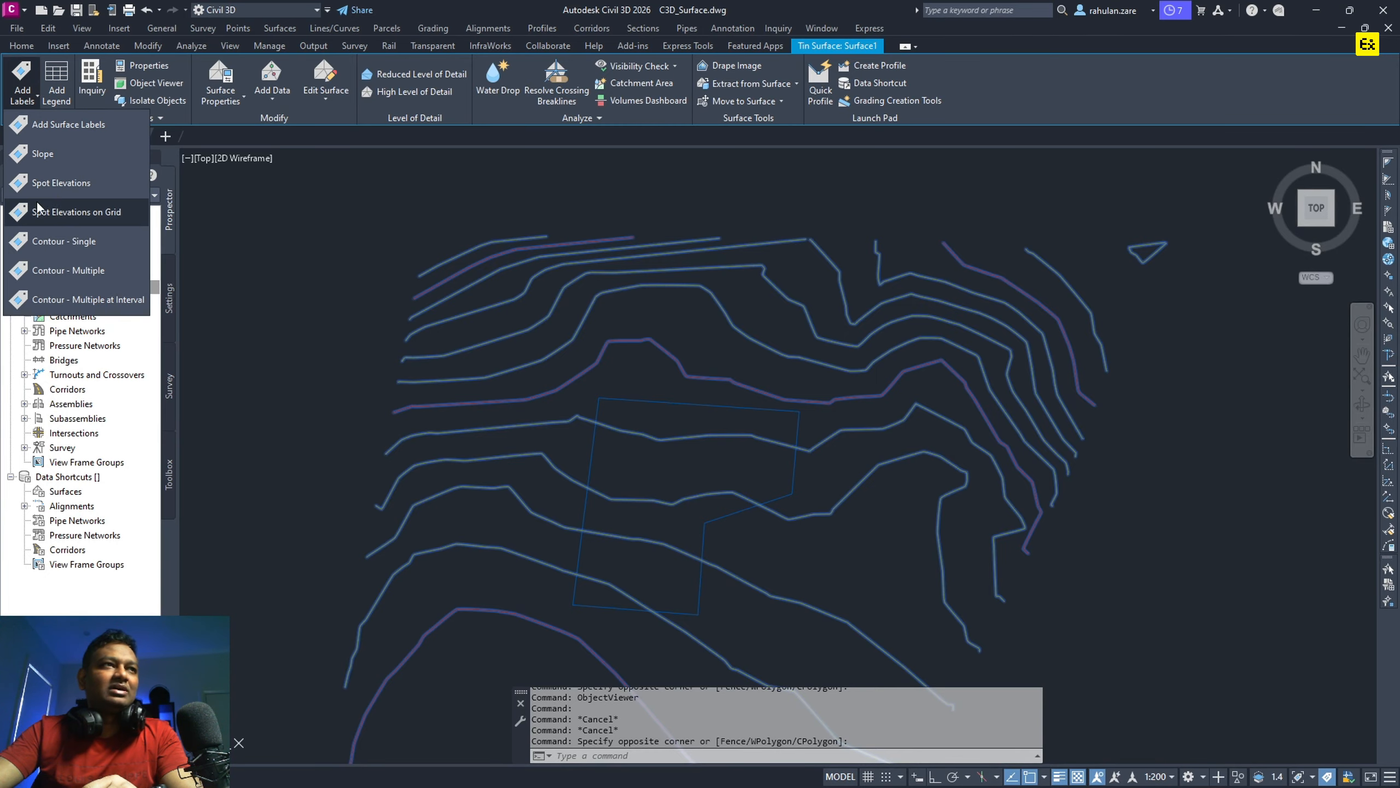
{"action": "left_click", "coordinate": [58, 188]}
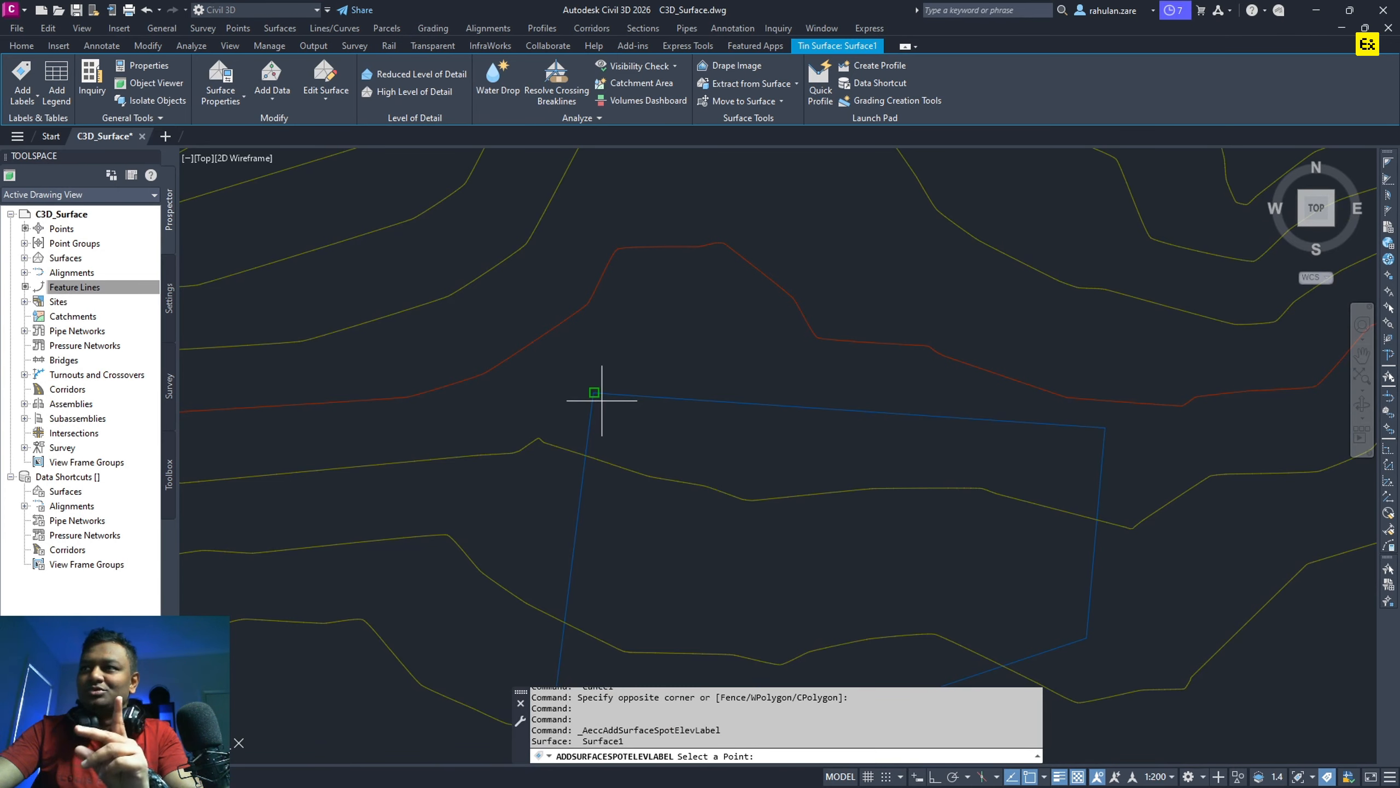
{"action": "scroll", "coordinate": [568, 391], "scroll_direction": "up", "scroll_amount": 2}
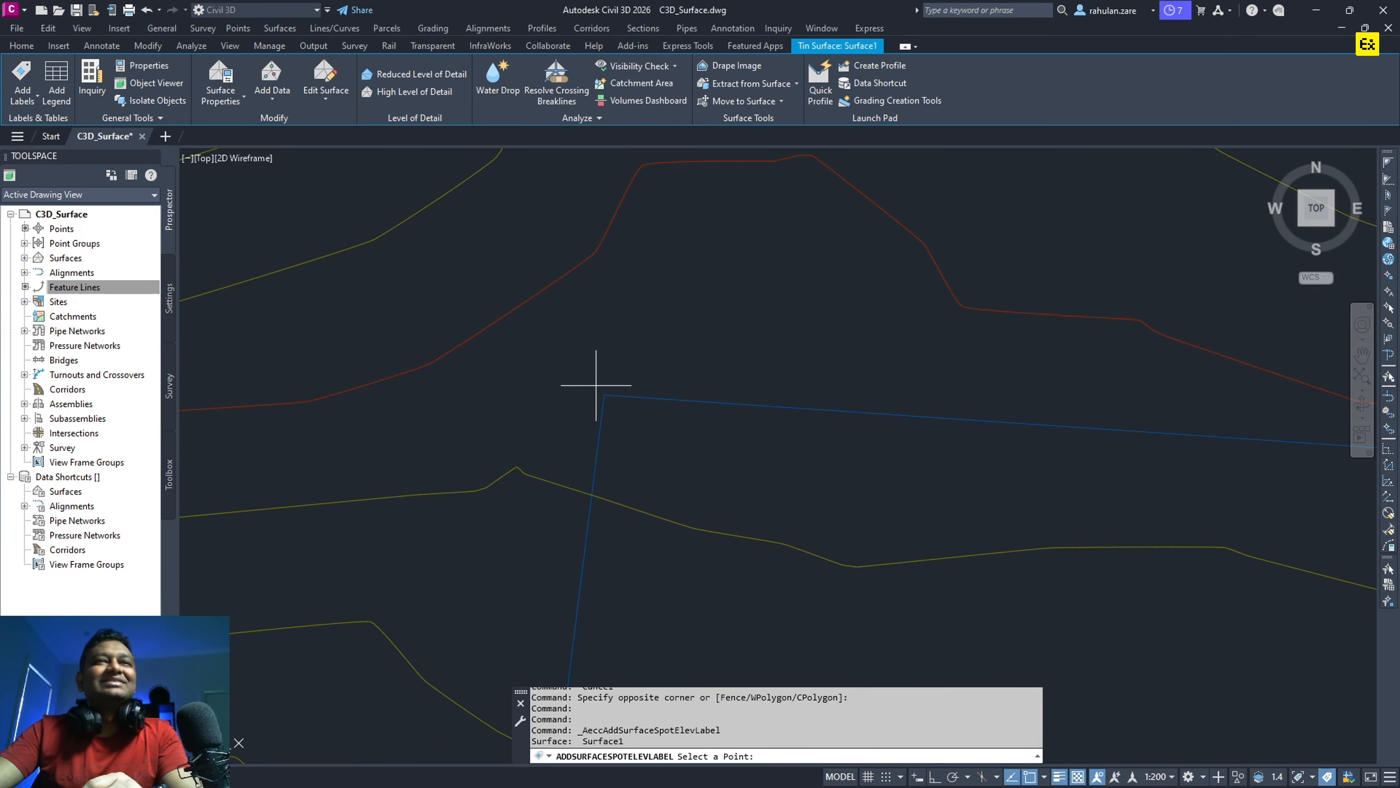
{"action": "left_click", "coordinate": [596, 385]}
Add spot elevation labels beside the feature line's northeast corner, the corner south of it, and the inner corner.
{"action": "middle_click_drag", "start_coordinate": [956, 520], "coordinate": [366, 366]}
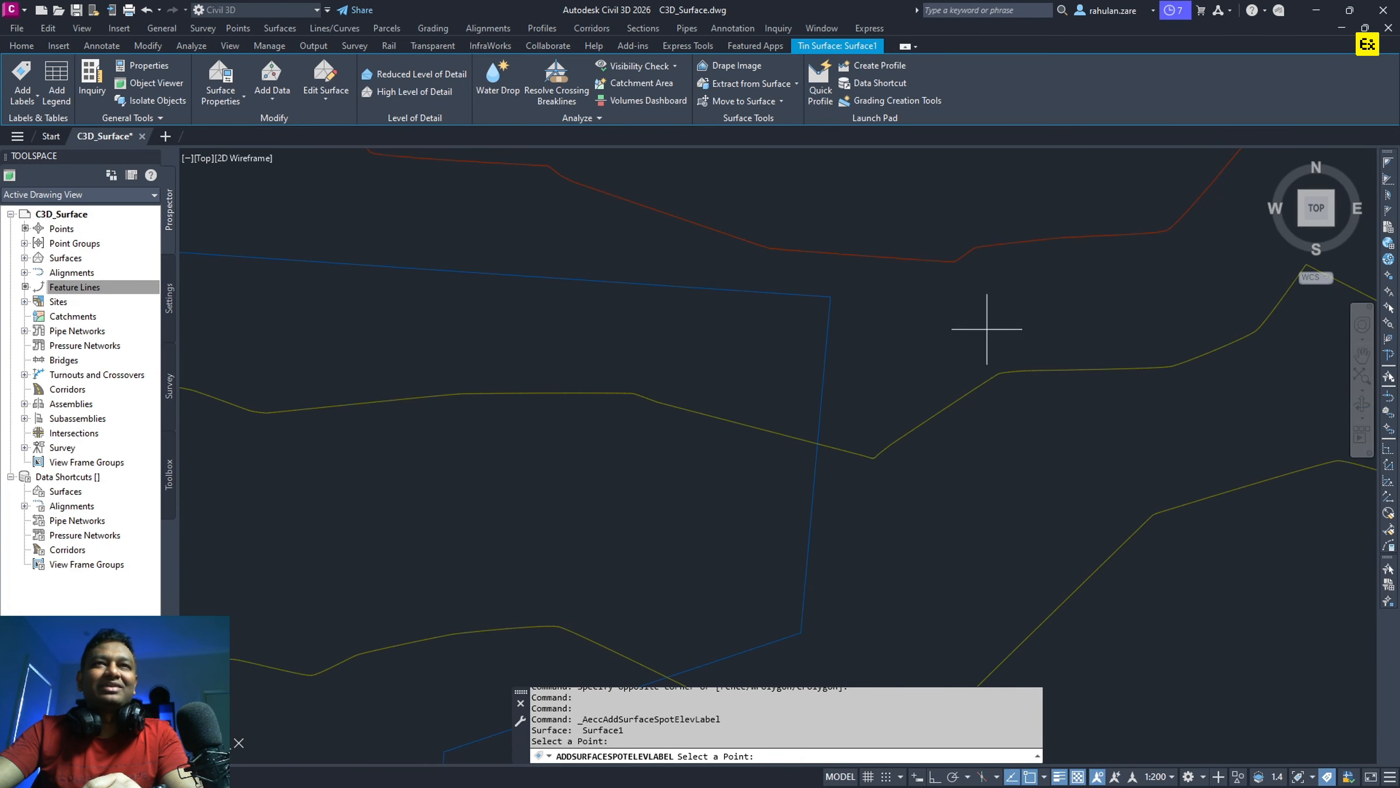
{"action": "left_click", "coordinate": [844, 287]}
{"action": "left_click", "coordinate": [826, 633]}
{"action": "middle_click_drag", "start_coordinate": [849, 622], "coordinate": [1091, 338]}
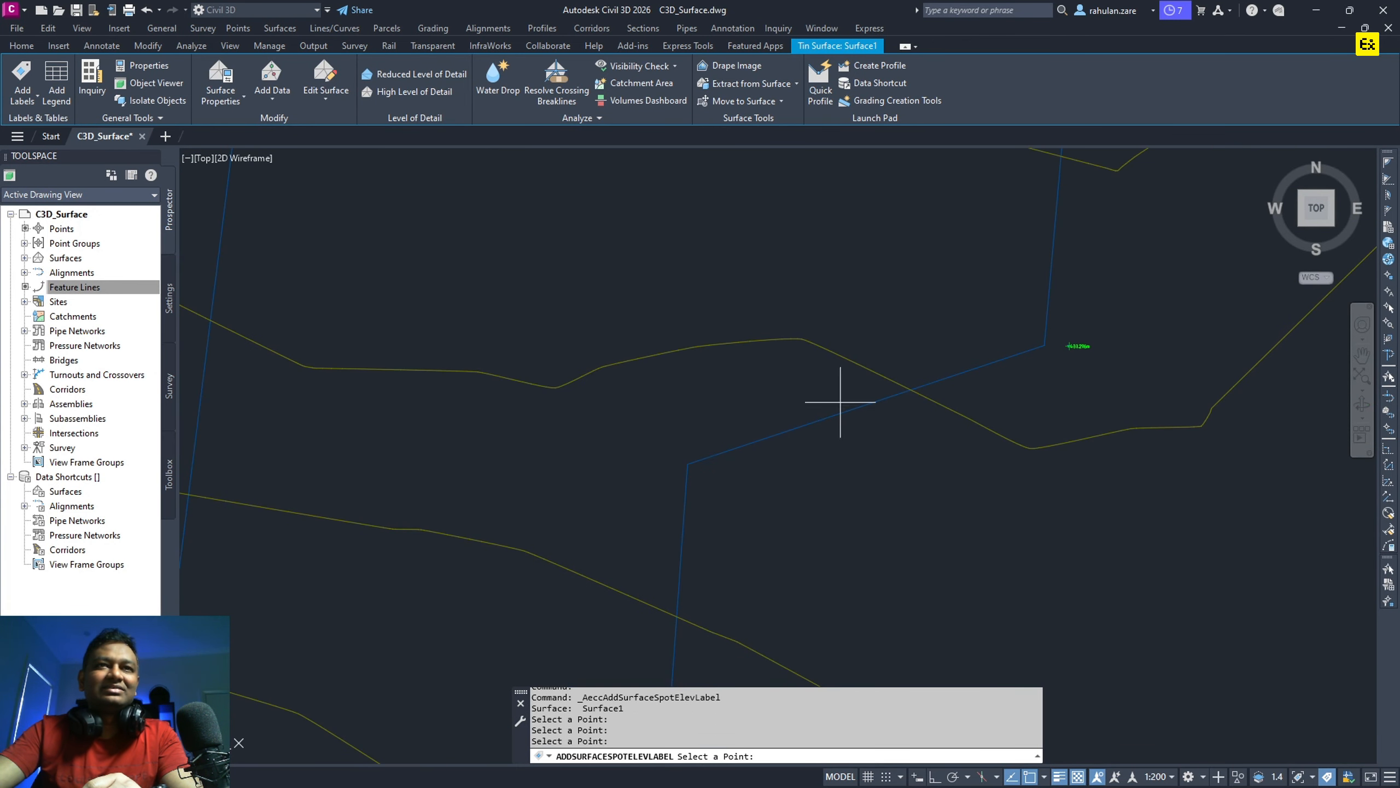
{"action": "left_click", "coordinate": [708, 482]}
Add spot elevation labels beside the southeast and southwest corners, finish labelling, and clear the surface selection.
{"action": "middle_click_drag", "start_coordinate": [655, 587], "coordinate": [981, 217]}
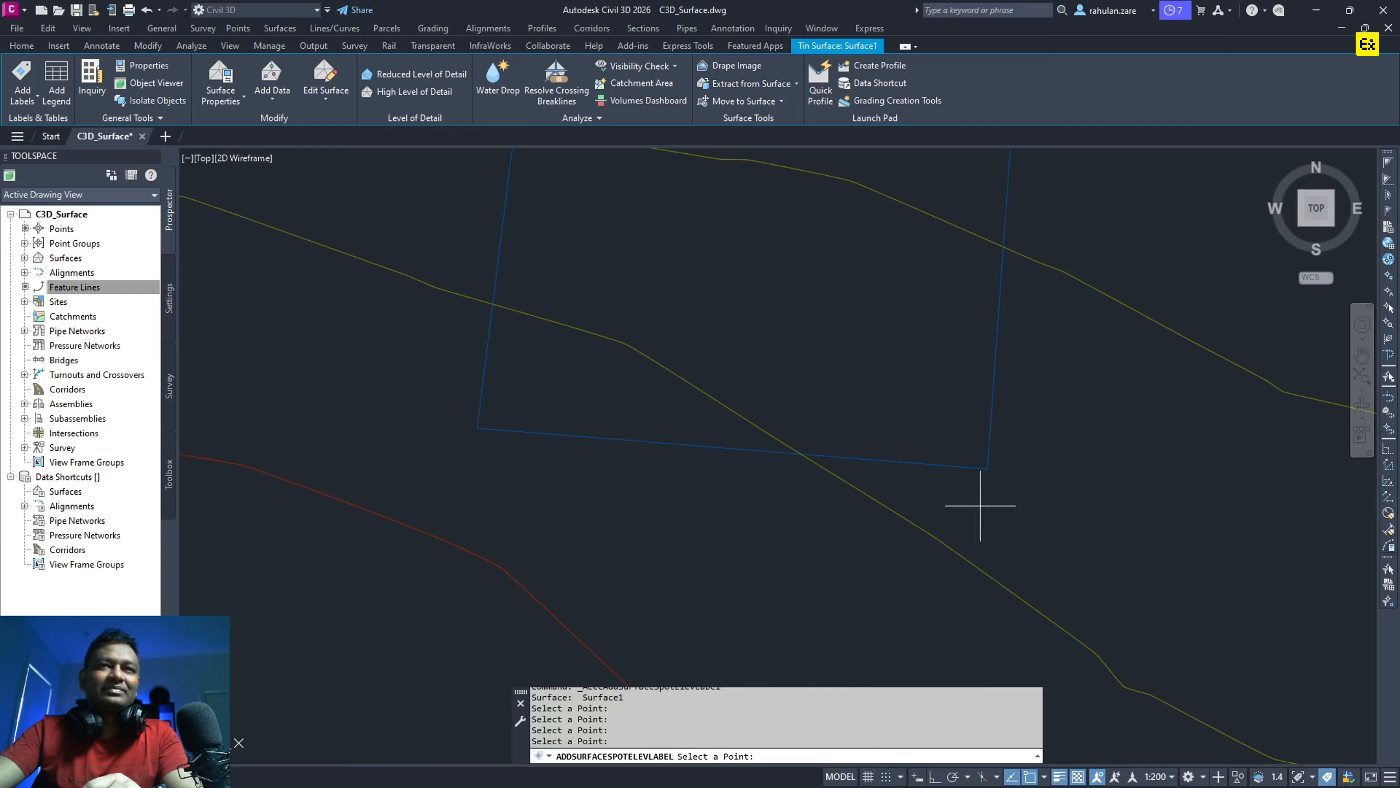
{"action": "left_click", "coordinate": [1000, 476]}
{"action": "left_click", "coordinate": [474, 437]}
{"action": "middle_click_drag", "start_coordinate": [383, 198], "coordinate": [554, 508]}
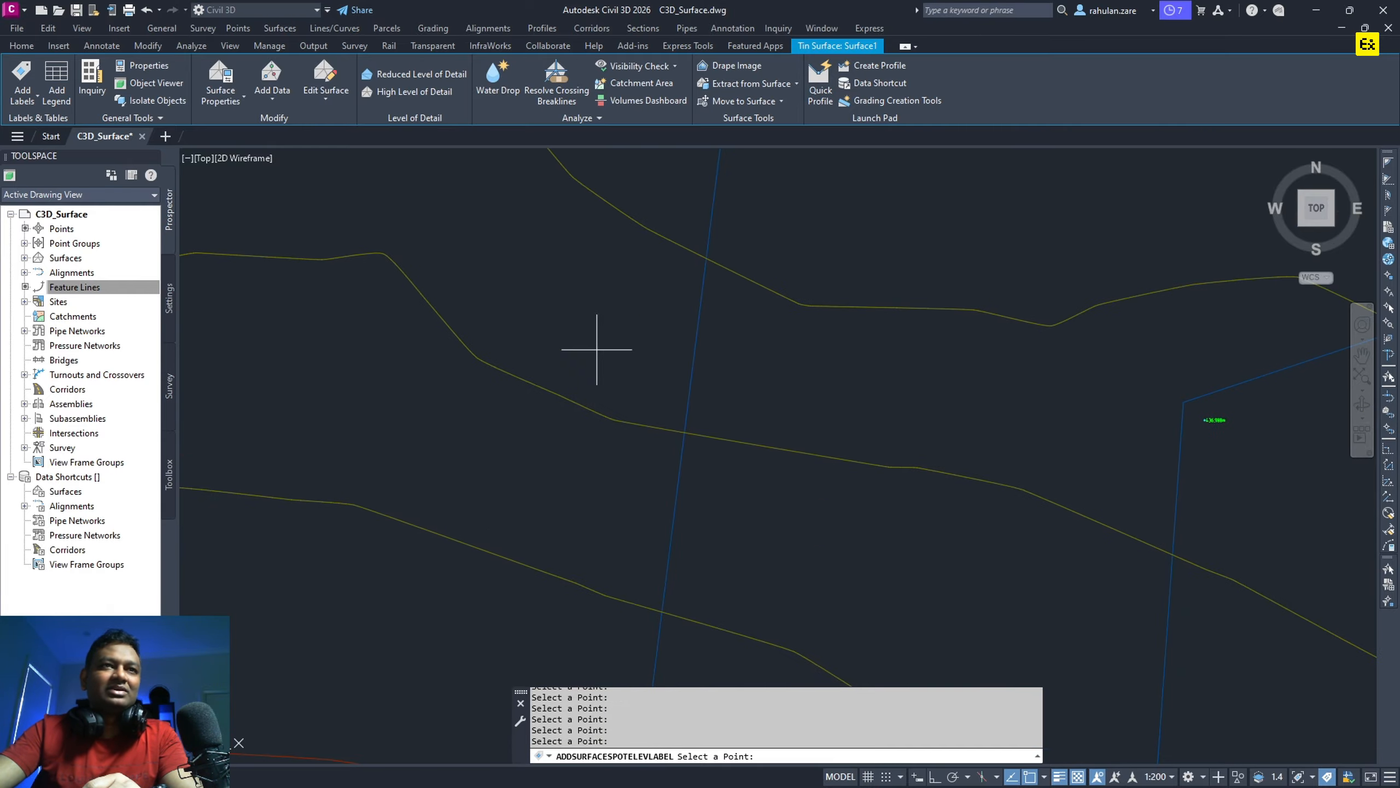
{"action": "scroll", "coordinate": [613, 327], "scroll_direction": "down", "scroll_amount": 2}
{"action": "key", "text": "Escape"}
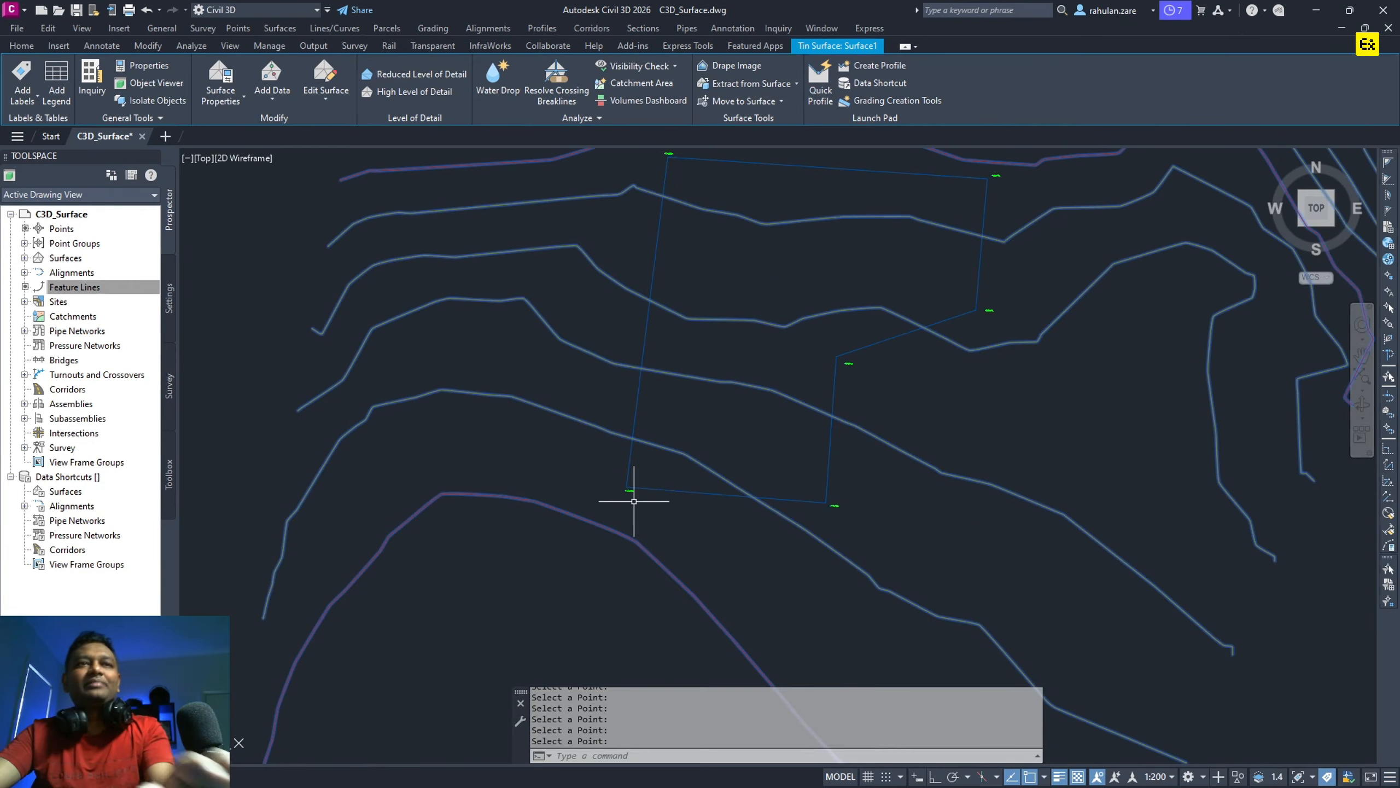
{"action": "middle_click_drag", "start_coordinate": [659, 347], "coordinate": [668, 545]}
{"action": "key", "text": "Escape"}
Examine the spot elevations at the feature line's two northern corners and at the eastern corner below them.
{"action": "scroll", "coordinate": [666, 366], "scroll_direction": "up", "scroll_amount": 5}
{"action": "middle_click_drag", "start_coordinate": [778, 307], "coordinate": [500, 313]}
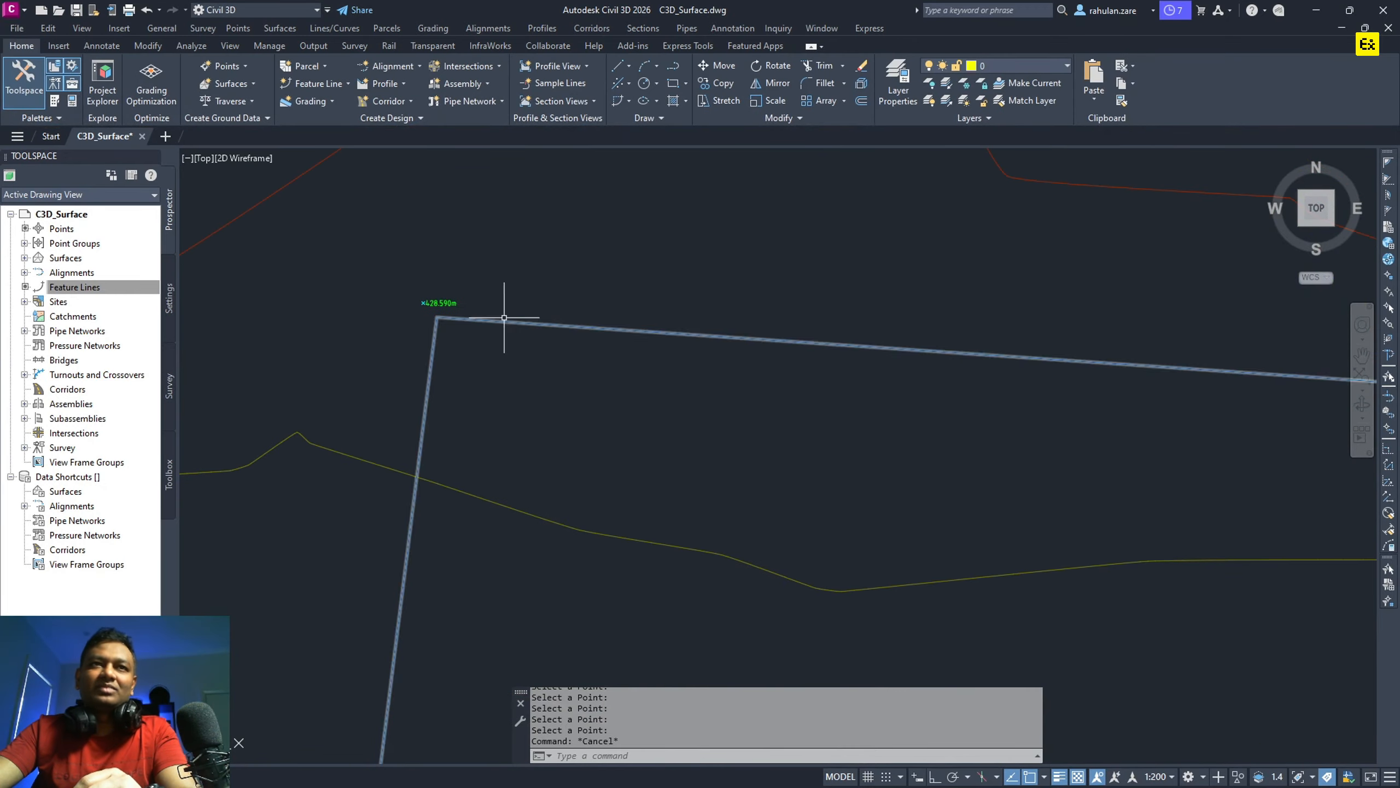
{"action": "mouse_move", "coordinate": [550, 327]}
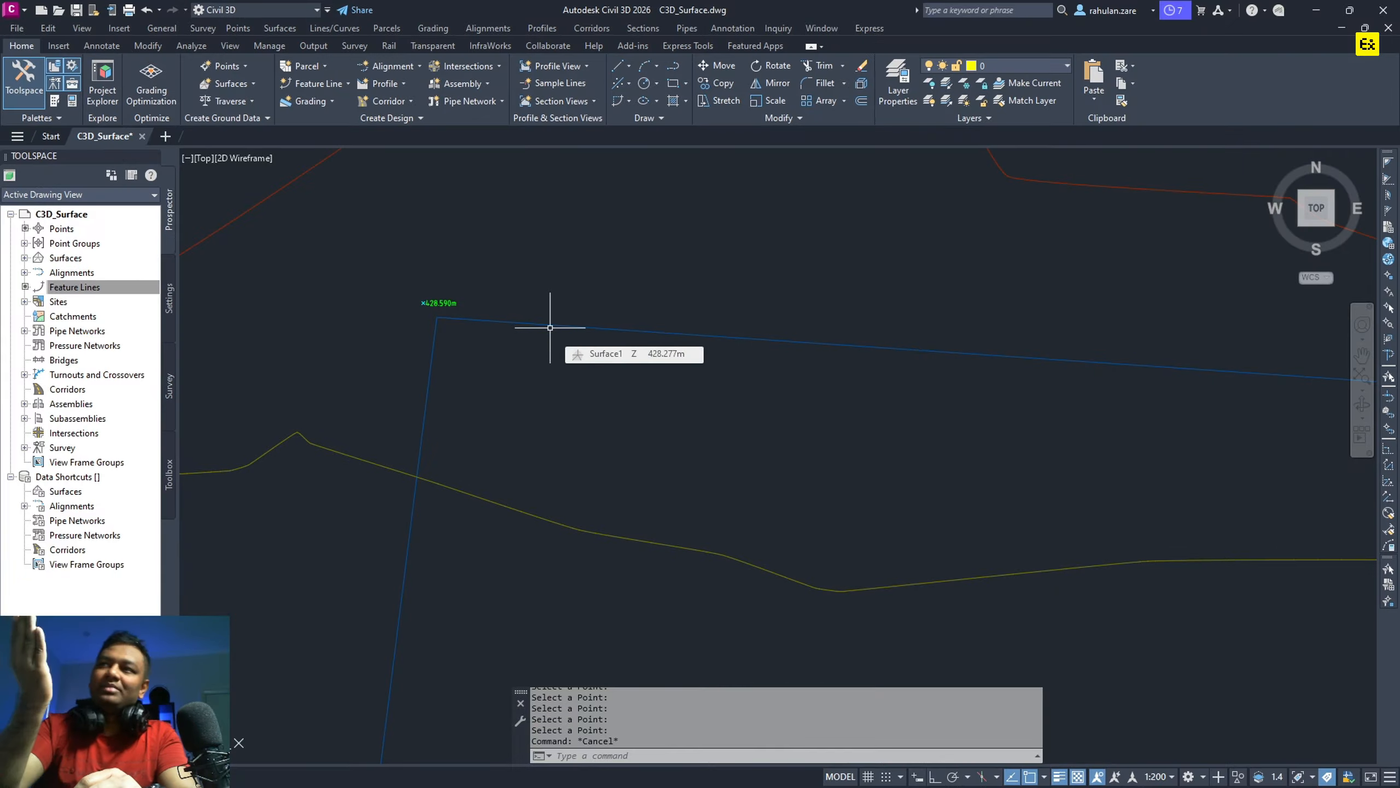
{"action": "scroll", "coordinate": [475, 359], "scroll_direction": "up", "scroll_amount": 4}
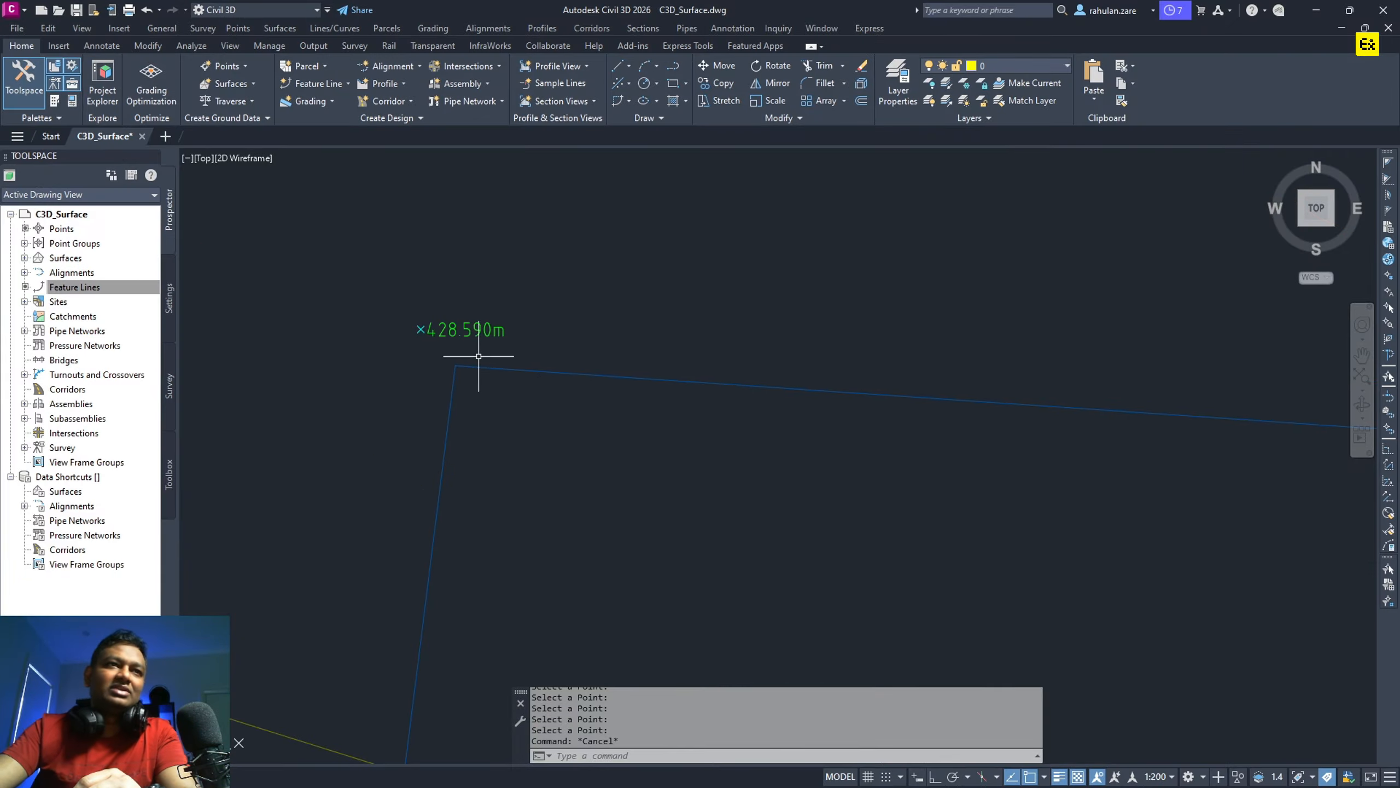
{"action": "scroll", "coordinate": [375, 345], "scroll_direction": "down", "scroll_amount": 5}
{"action": "middle_click_drag", "start_coordinate": [970, 350], "coordinate": [590, 340]}
{"action": "scroll", "coordinate": [922, 369], "scroll_direction": "up", "scroll_amount": 5}
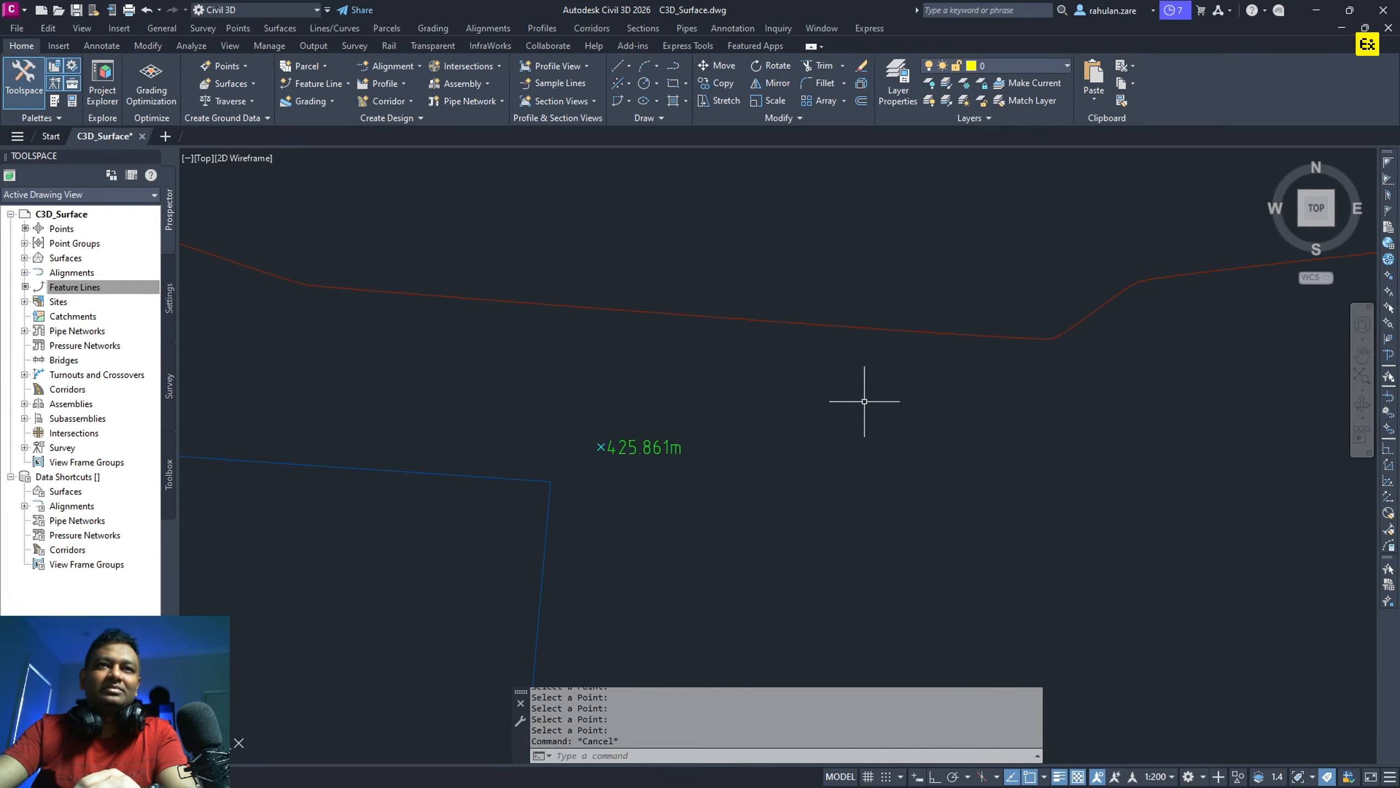
{"action": "scroll", "coordinate": [628, 468], "scroll_direction": "down", "scroll_amount": 5}
{"action": "middle_click_drag", "start_coordinate": [642, 451], "coordinate": [966, 61]}
{"action": "scroll", "coordinate": [911, 437], "scroll_direction": "up", "scroll_amount": 6}
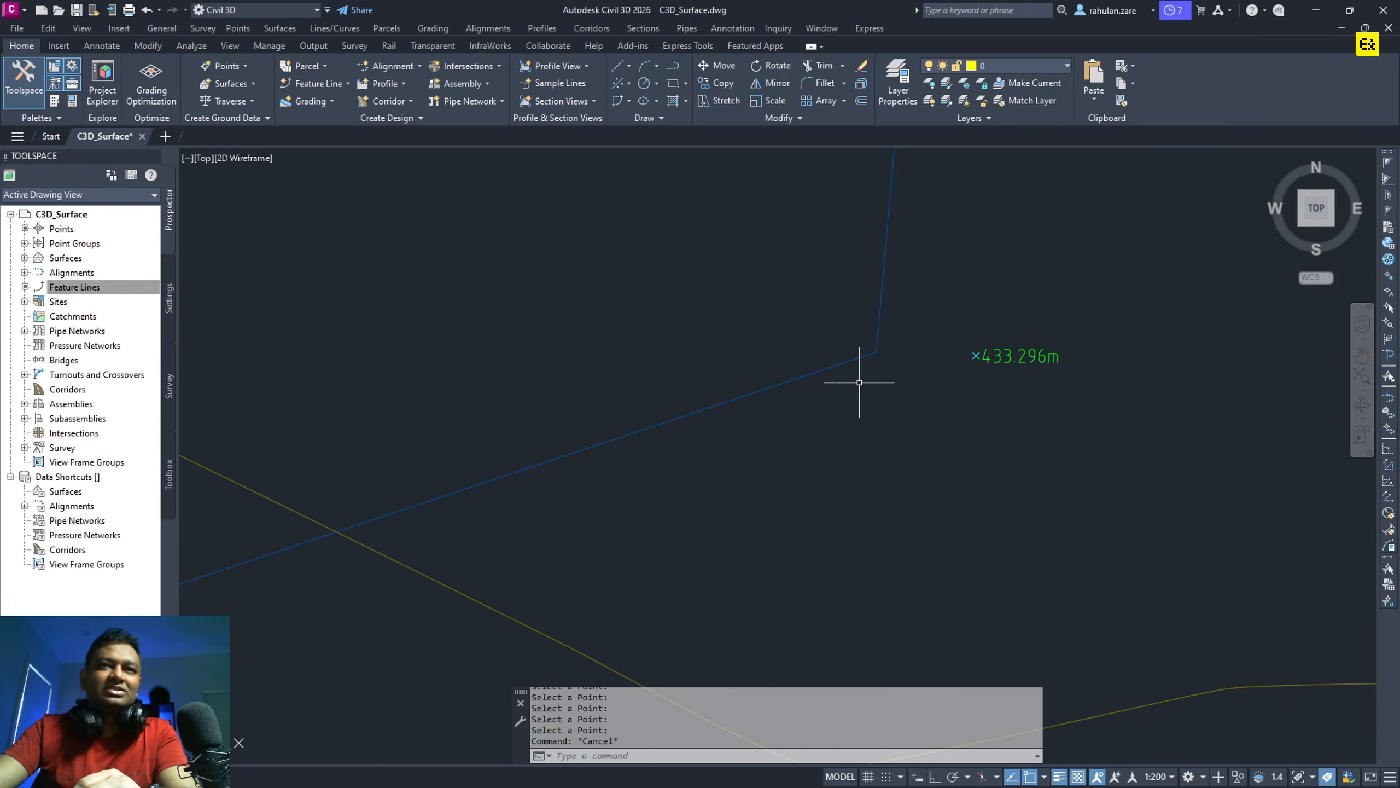
Examine the spot elevations along the feature line's southern edge, especially at the southeast corner.
{"action": "scroll", "coordinate": [802, 465], "scroll_direction": "down", "scroll_amount": 2}
{"action": "middle_click_drag", "start_coordinate": [804, 463], "coordinate": [1164, 227]}
{"action": "scroll", "coordinate": [1097, 309], "scroll_direction": "down", "scroll_amount": 4}
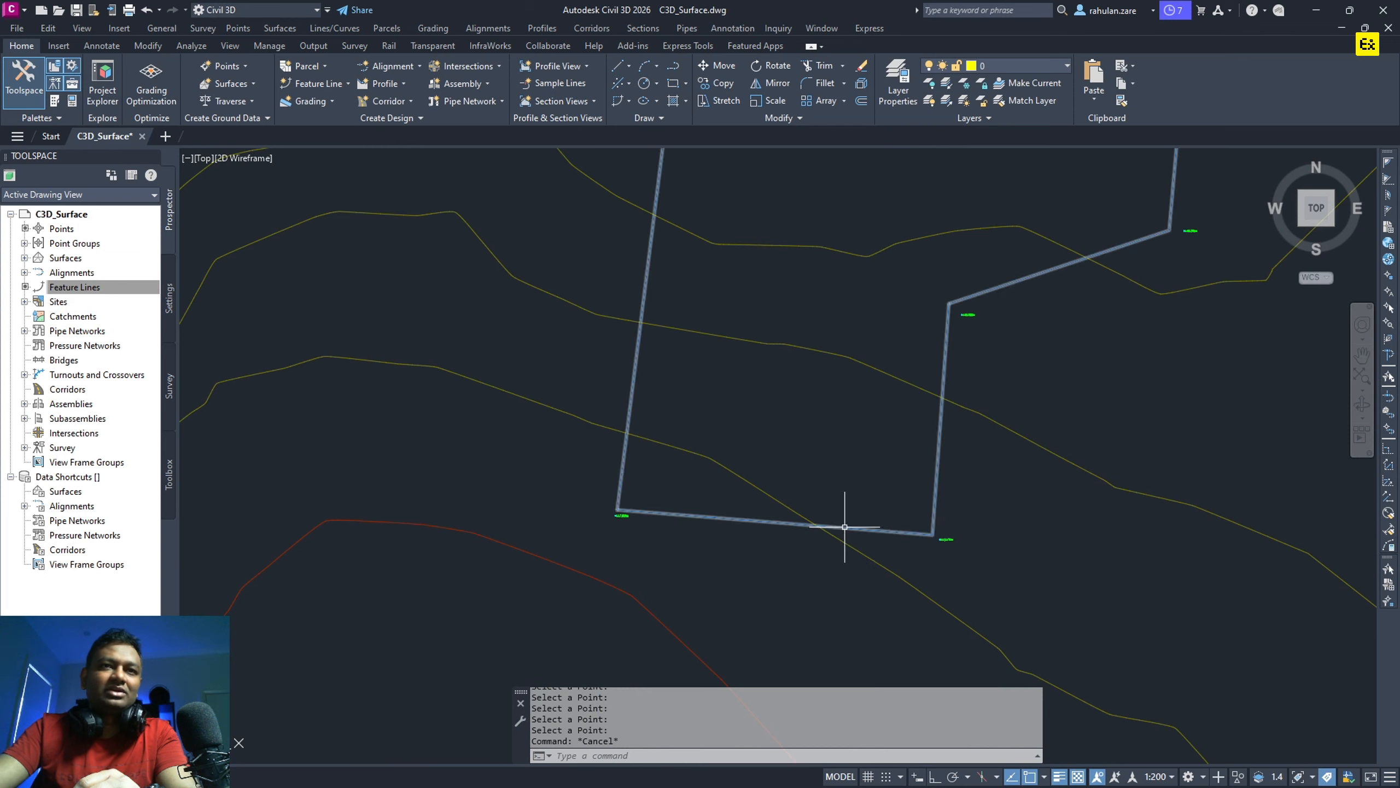
{"action": "scroll", "coordinate": [883, 541], "scroll_direction": "up", "scroll_amount": 5}
{"action": "middle_click_drag", "start_coordinate": [922, 563], "coordinate": [987, 507]}
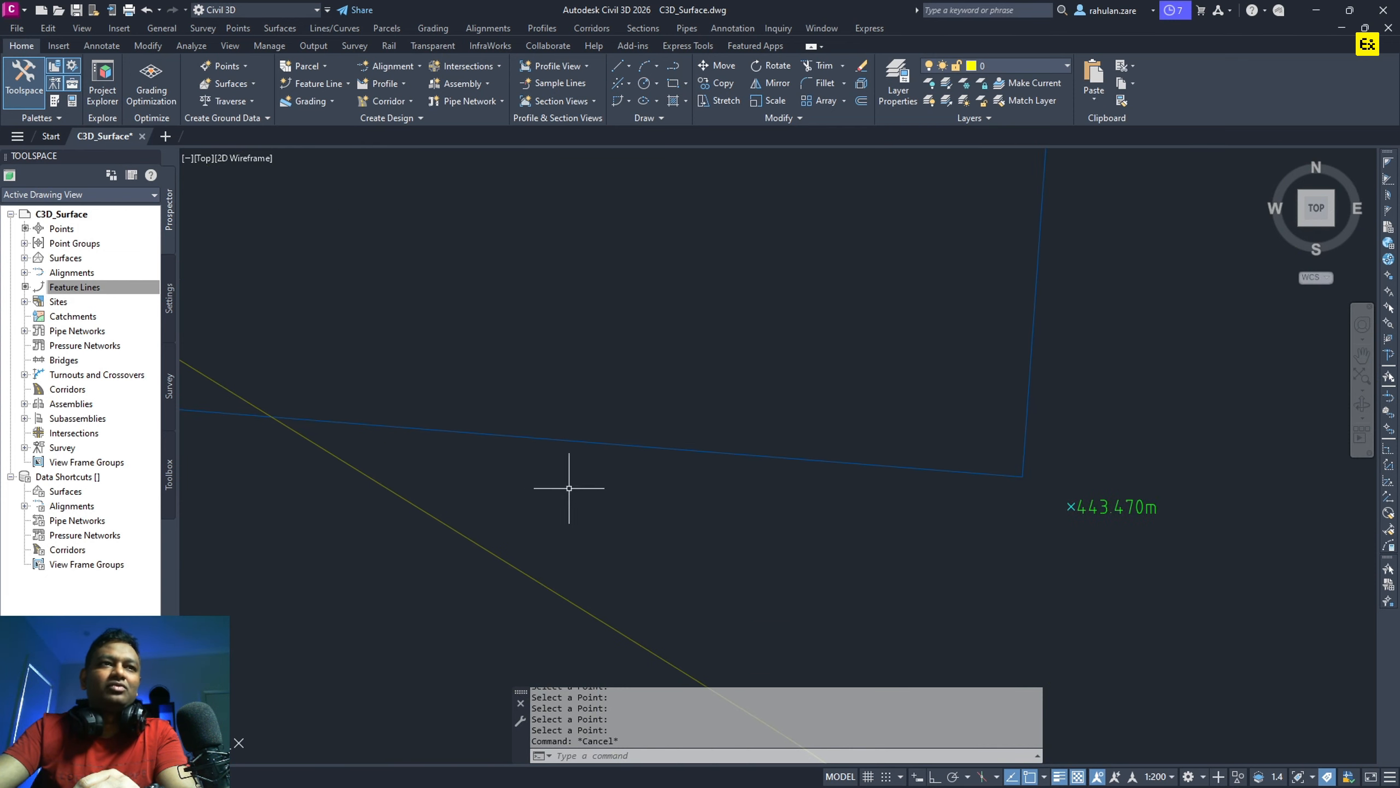
{"action": "scroll", "coordinate": [848, 490], "scroll_direction": "down", "scroll_amount": 4}
{"action": "middle_click_drag", "start_coordinate": [756, 498], "coordinate": [821, 500]}
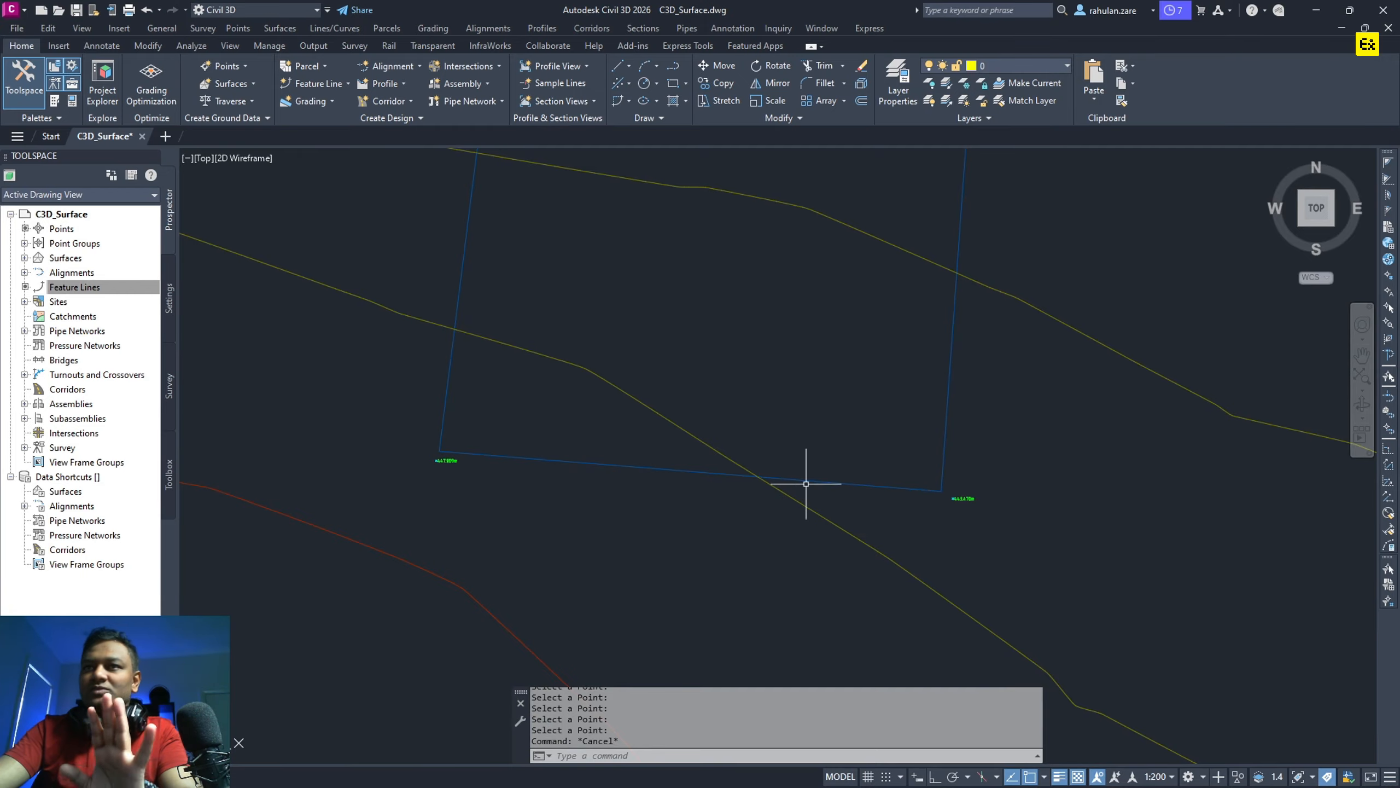
{"action": "scroll", "coordinate": [963, 491], "scroll_direction": "up", "scroll_amount": 5}
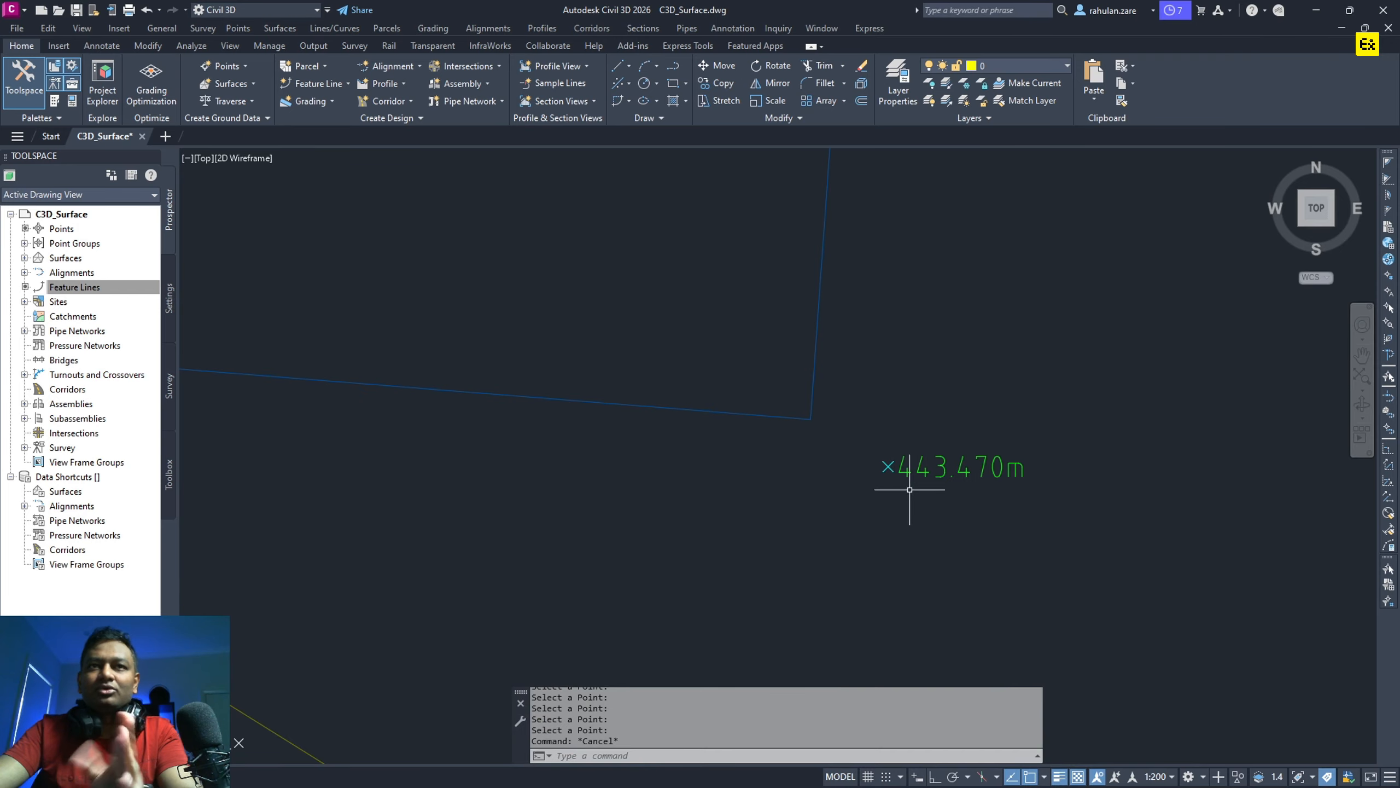
{"action": "scroll", "coordinate": [816, 397], "scroll_direction": "down", "scroll_amount": 8}
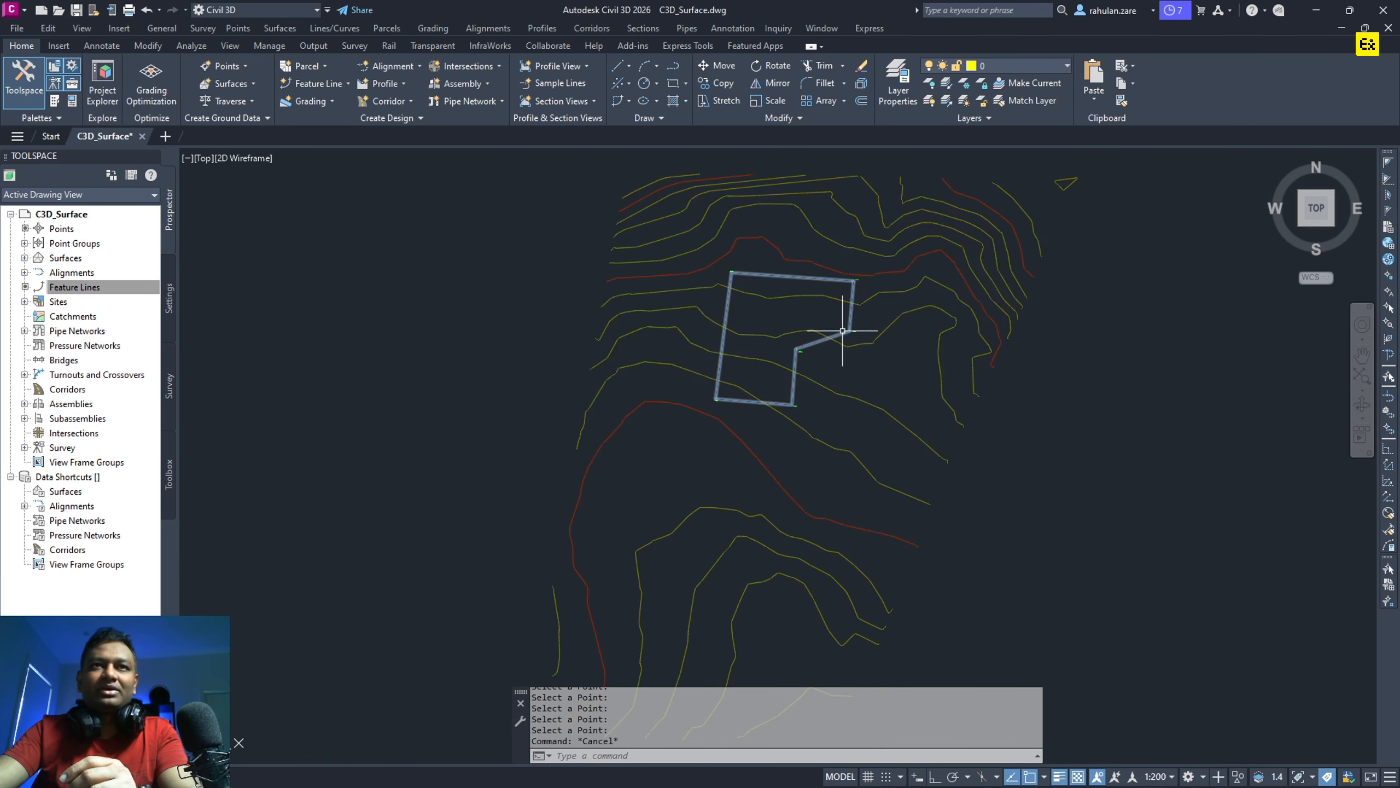
Open the L-shaped feature line in the Elevation Editor with the whole outline in view.
{"action": "scroll", "coordinate": [841, 403], "scroll_direction": "up", "scroll_amount": 6}
{"action": "left_click", "coordinate": [938, 517]}
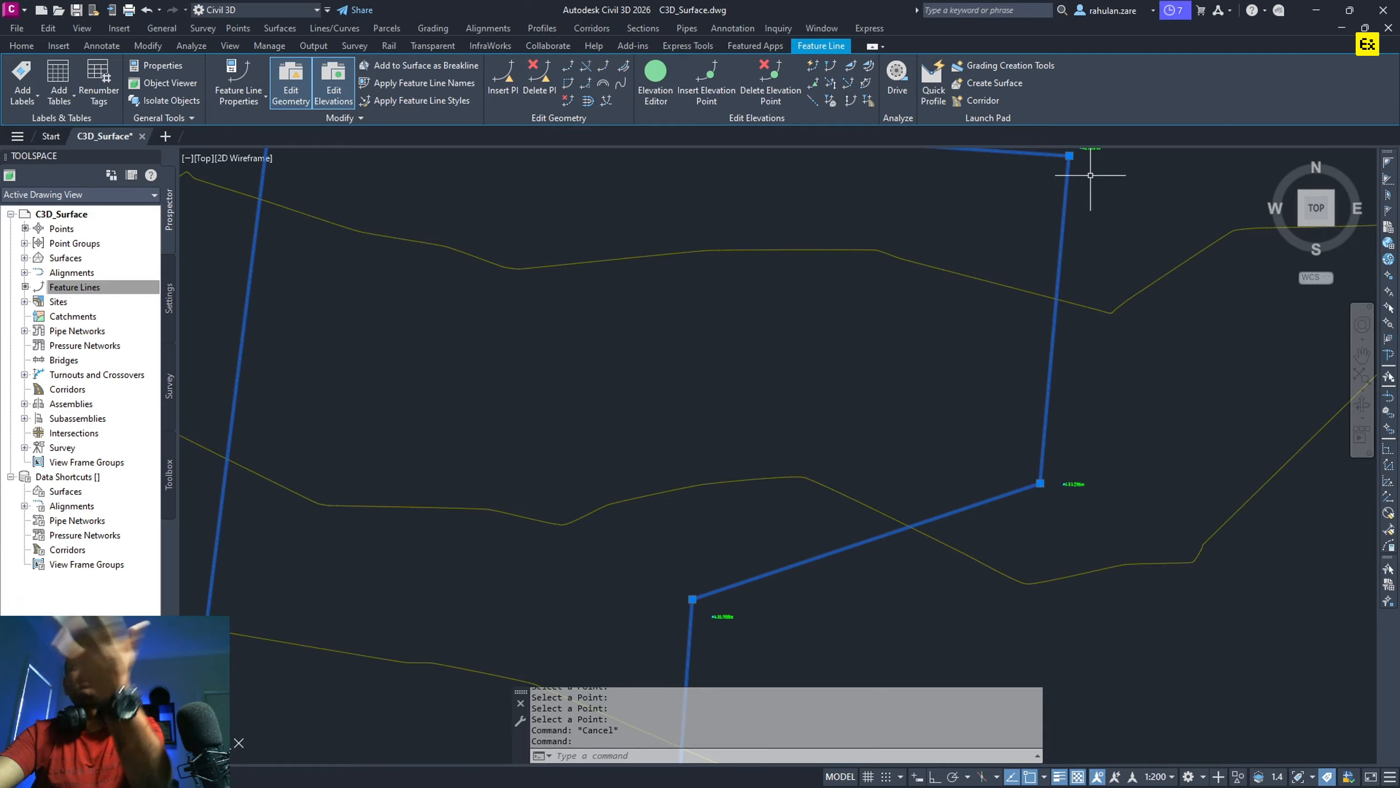
{"action": "middle_click_drag", "start_coordinate": [1069, 213], "coordinate": [1054, 304]}
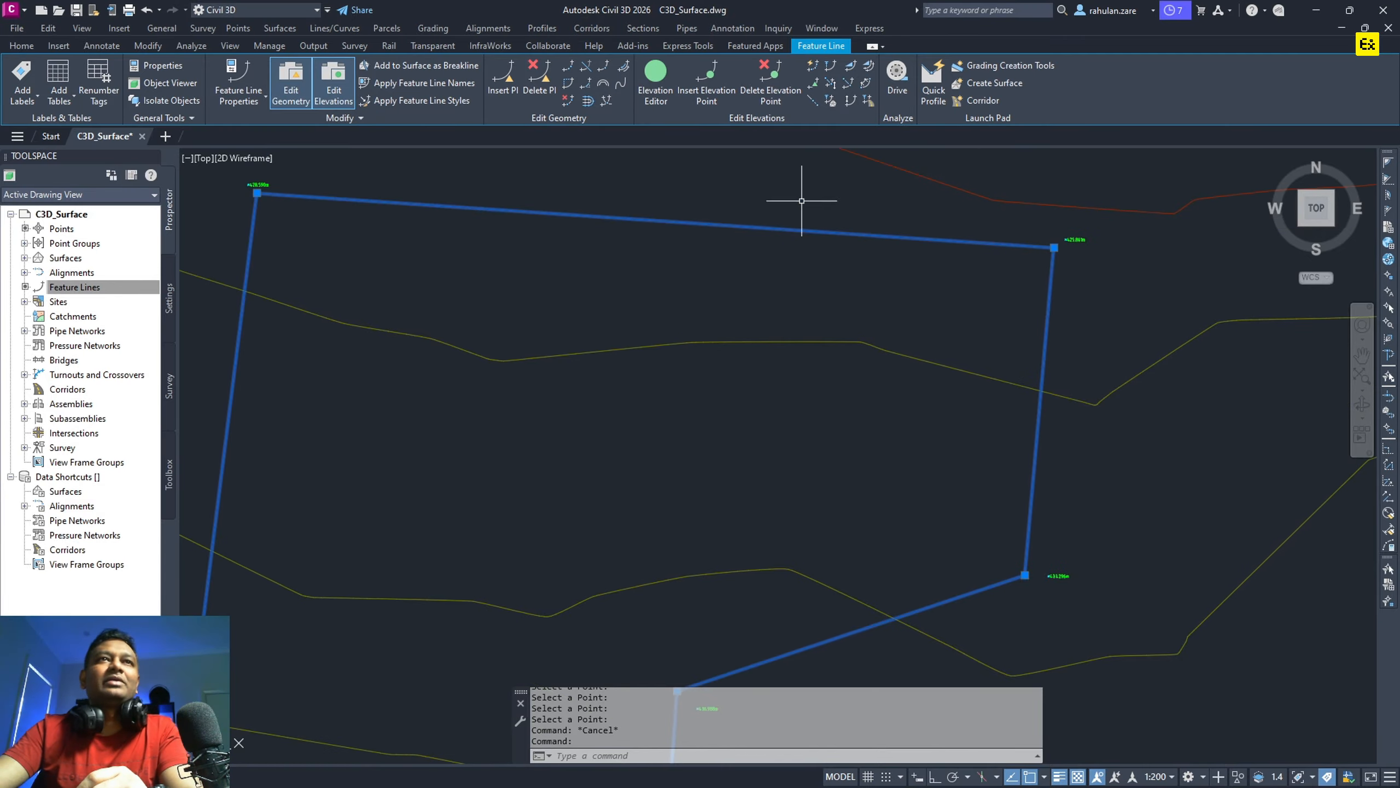
{"action": "left_click", "coordinate": [658, 71]}
{"action": "scroll", "coordinate": [685, 401], "scroll_direction": "down", "scroll_amount": 5}
{"action": "mouse_move", "coordinate": [685, 400]}
{"action": "middle_mouse_down"}
{"action": "mouse_move", "coordinate": [584, 325]}
{"action": "mouse_move", "coordinate": [450, 323]}
{"action": "middle_mouse_up"}
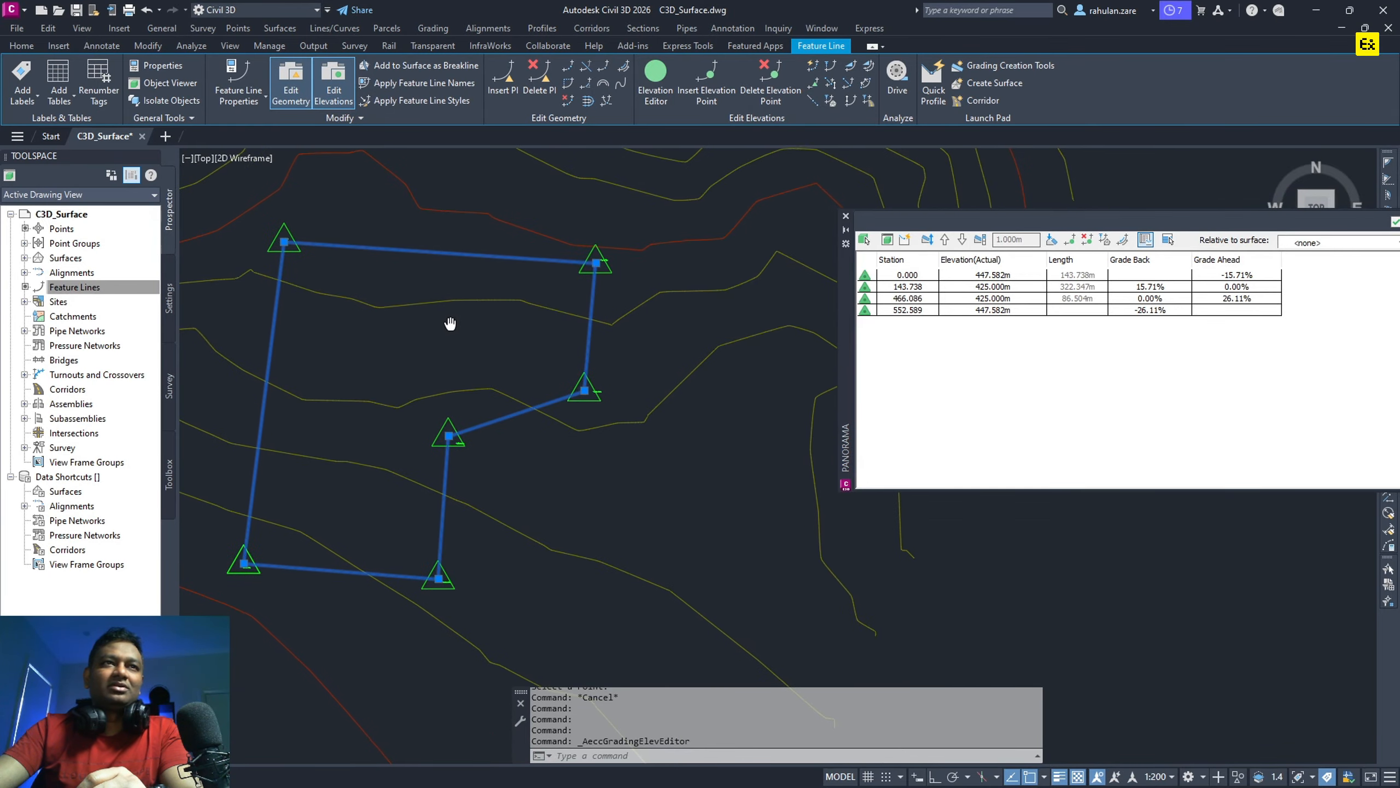
Set the elevations of all the feature line's points from Surface1, without intermediate grade break points.
{"action": "left_click", "coordinate": [917, 276]}
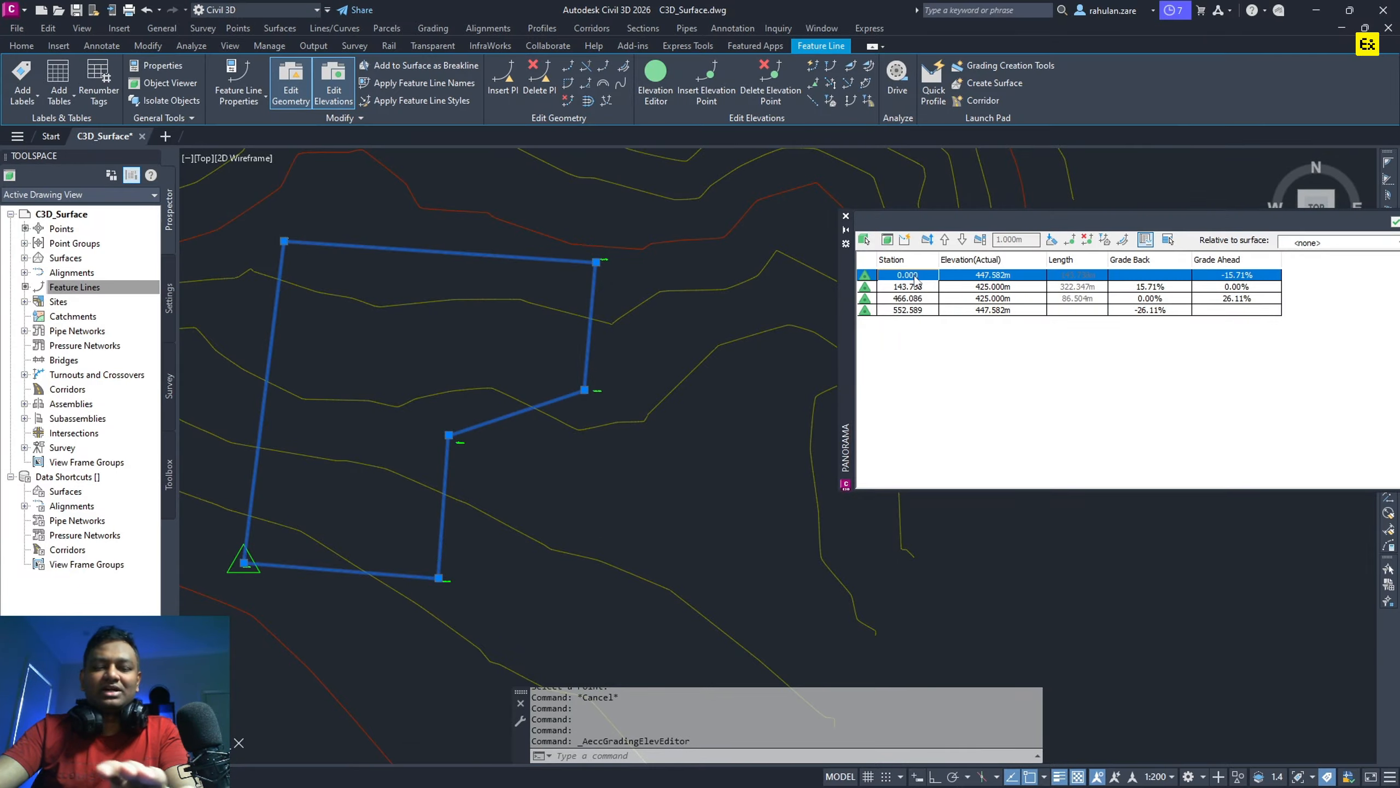
{"action": "left_click", "coordinate": [918, 310], "text": "shift"}
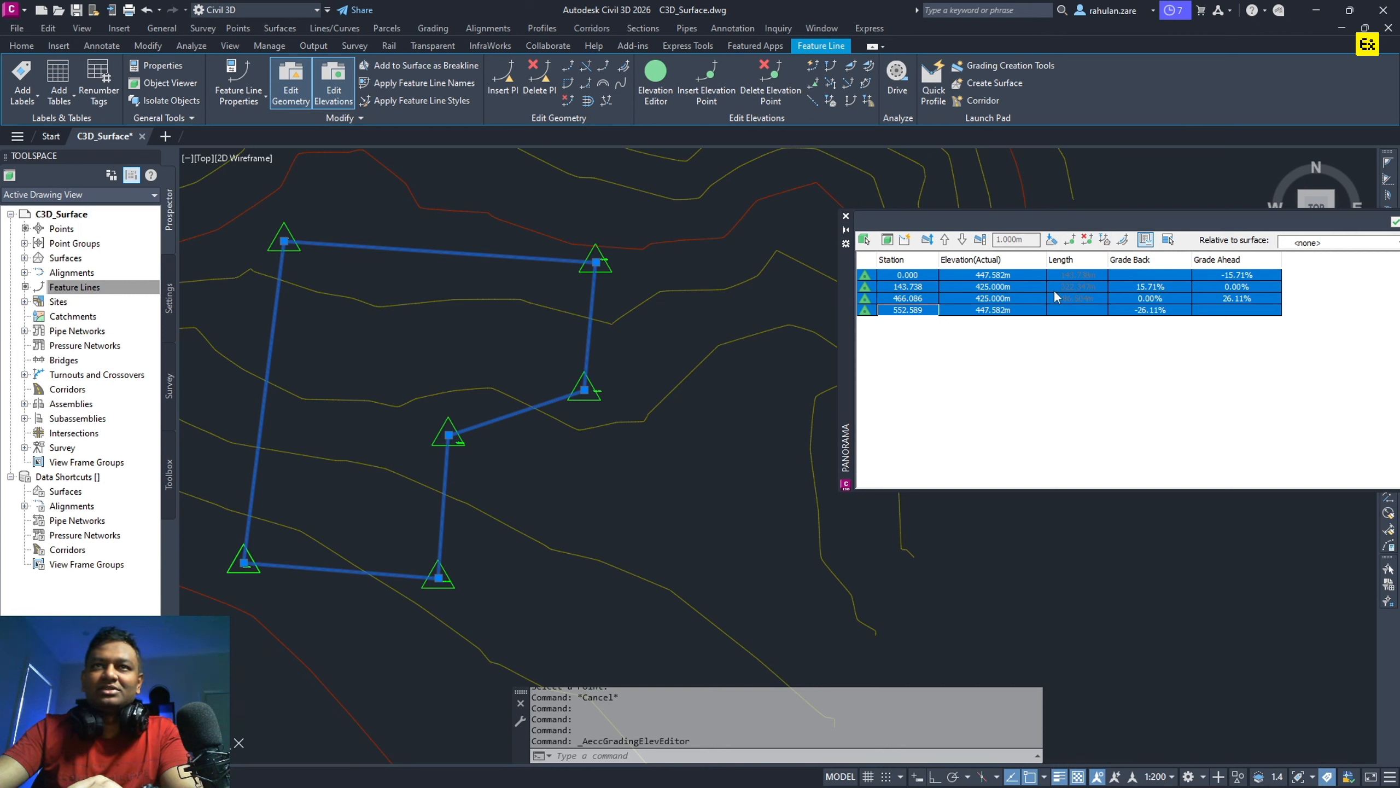
{"action": "left_click", "coordinate": [1105, 239]}
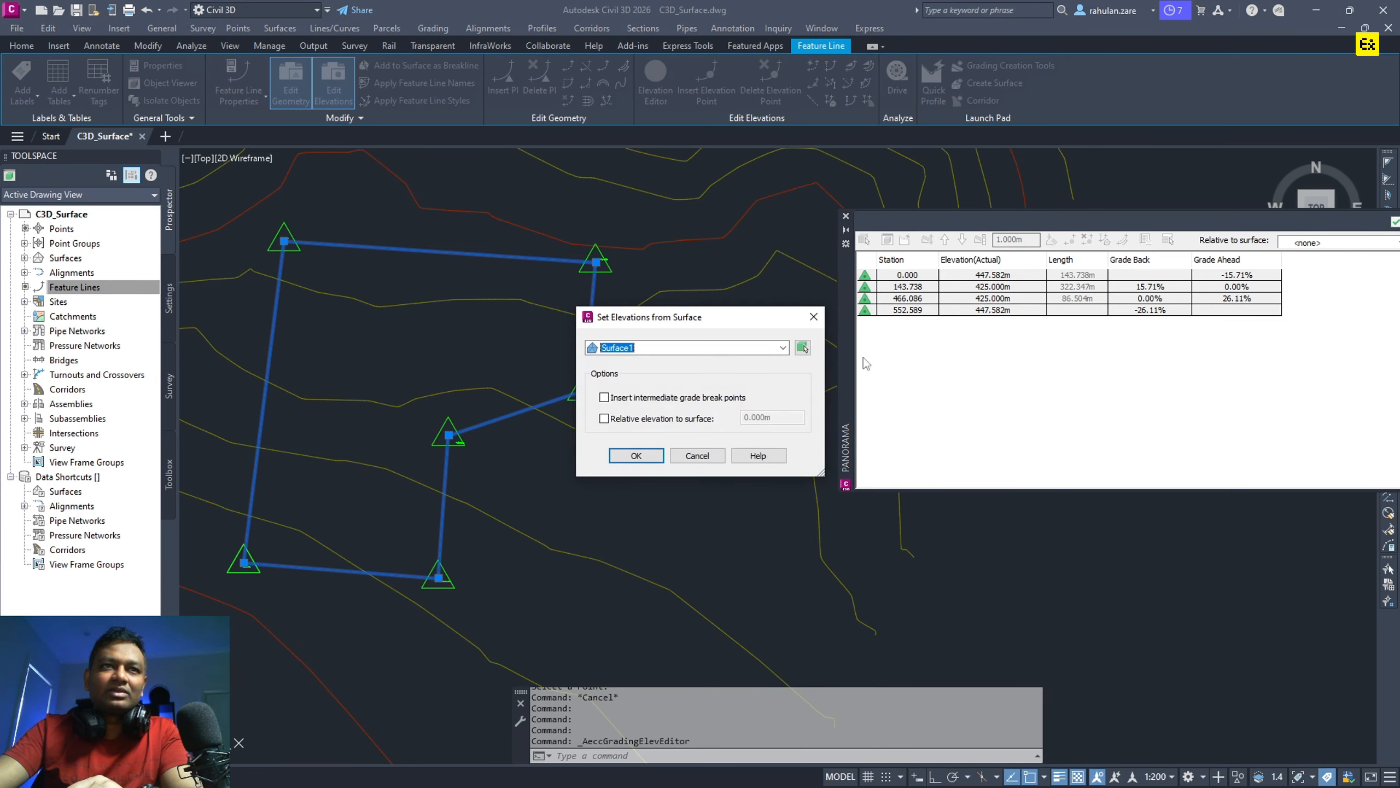
{"action": "left_click", "coordinate": [636, 456]}
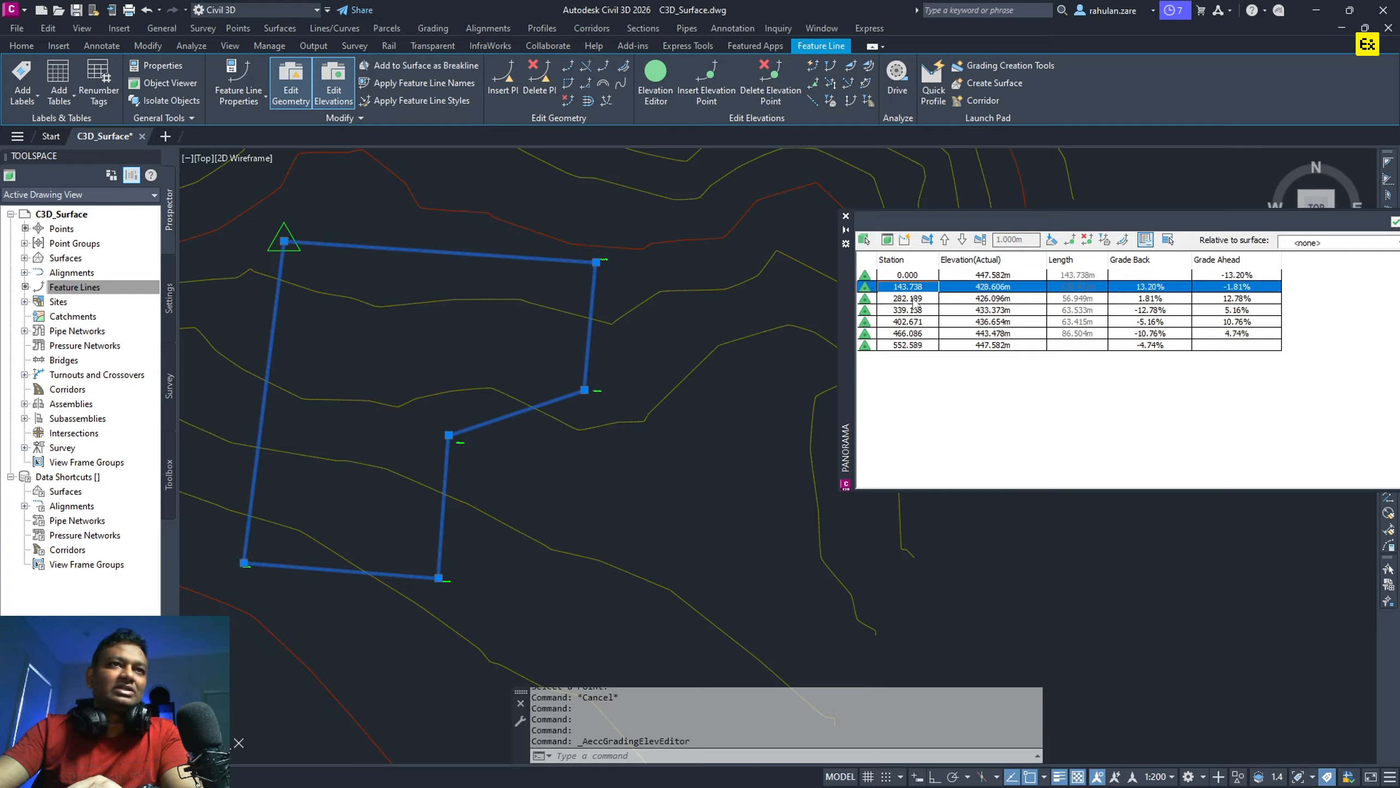
Check which corner of the feature line each station in the elevation table belongs to.
{"action": "left_click", "coordinate": [913, 335]}
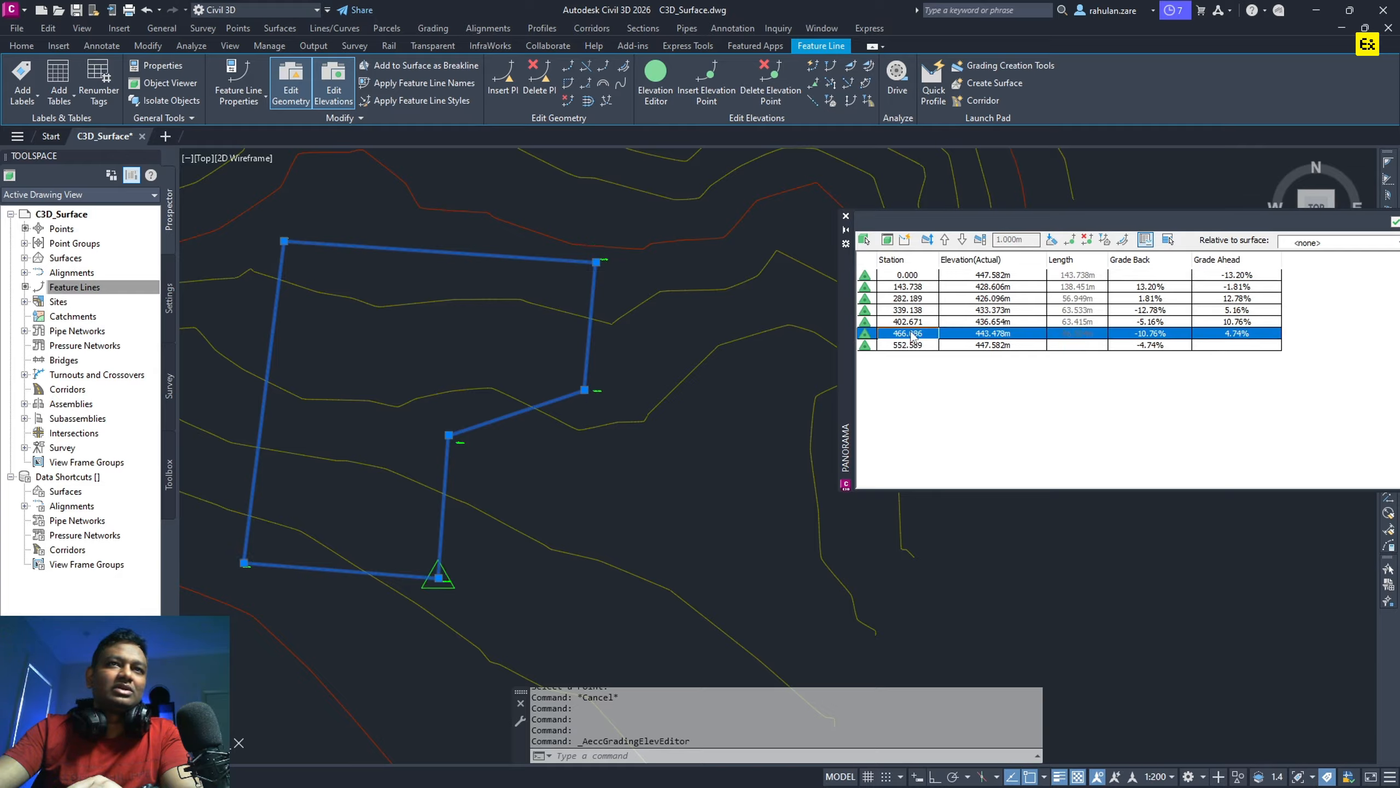
{"action": "left_click", "coordinate": [914, 321]}
{"action": "left_click", "coordinate": [915, 310]}
{"action": "left_click", "coordinate": [918, 287]}
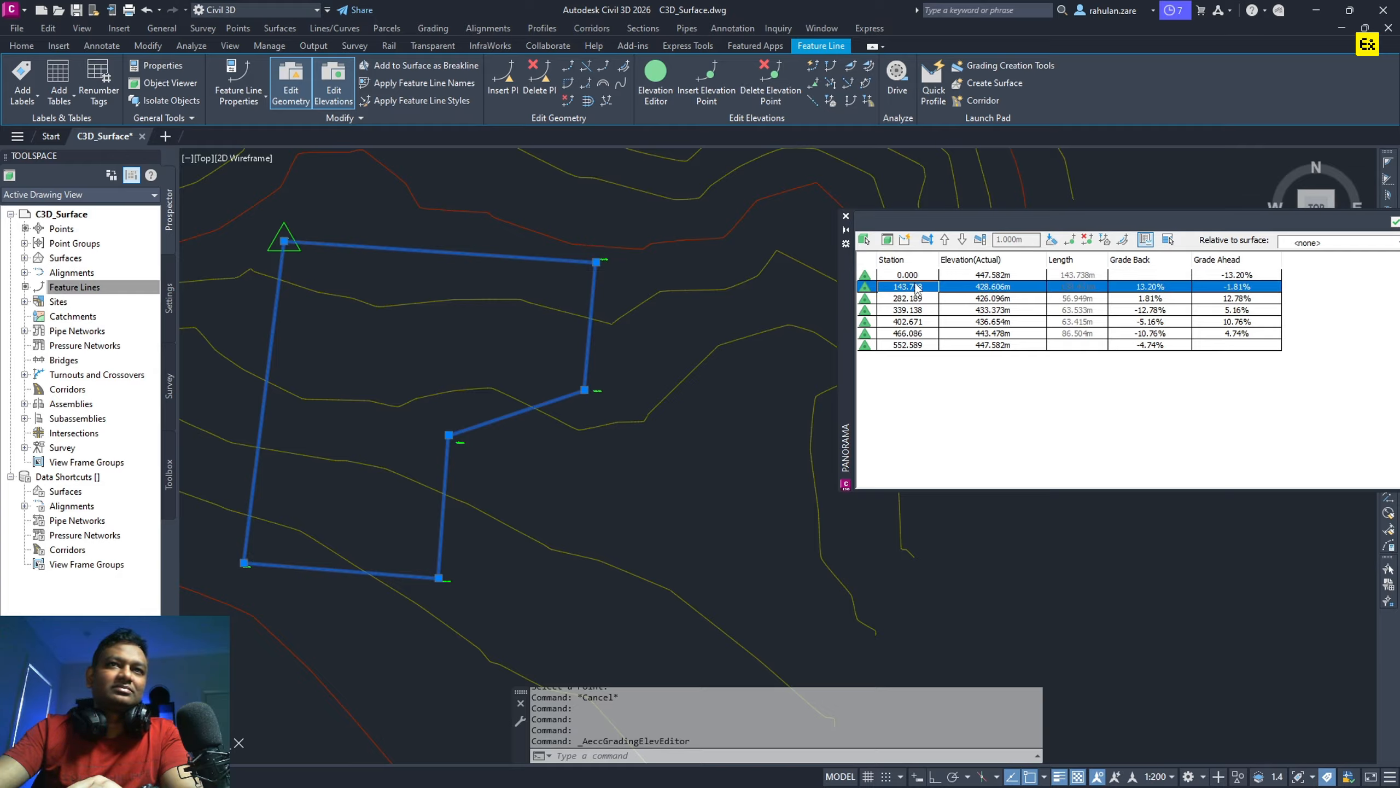
{"action": "left_click", "coordinate": [919, 279]}
{"action": "left_click", "coordinate": [916, 335]}
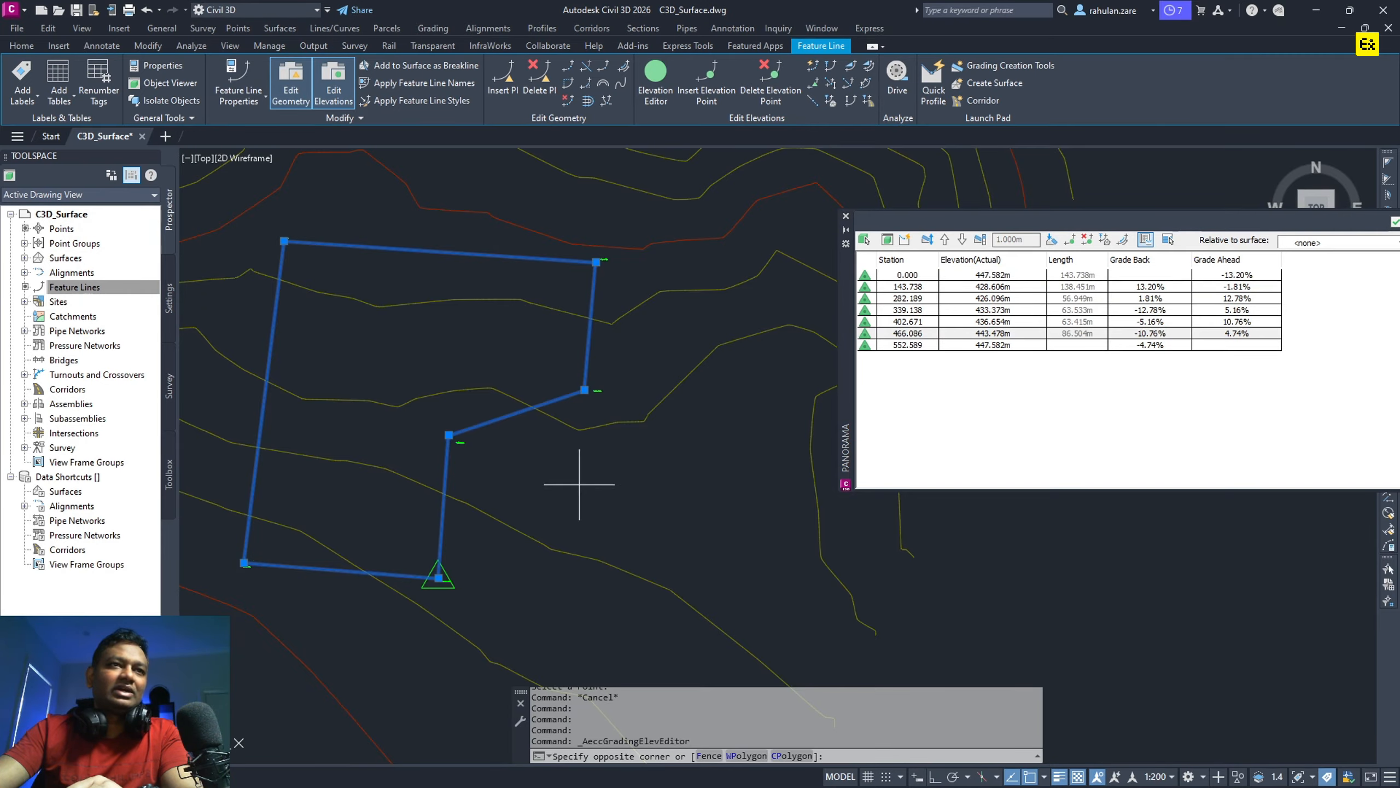
Inspect the feature line together with the surface in 3D in the Object Viewer, and close the viewer.
{"action": "left_click", "coordinate": [572, 397]}
{"action": "left_click", "coordinate": [494, 359]}
{"action": "right_click", "coordinate": [495, 359]}
{"action": "left_click", "coordinate": [596, 564]}
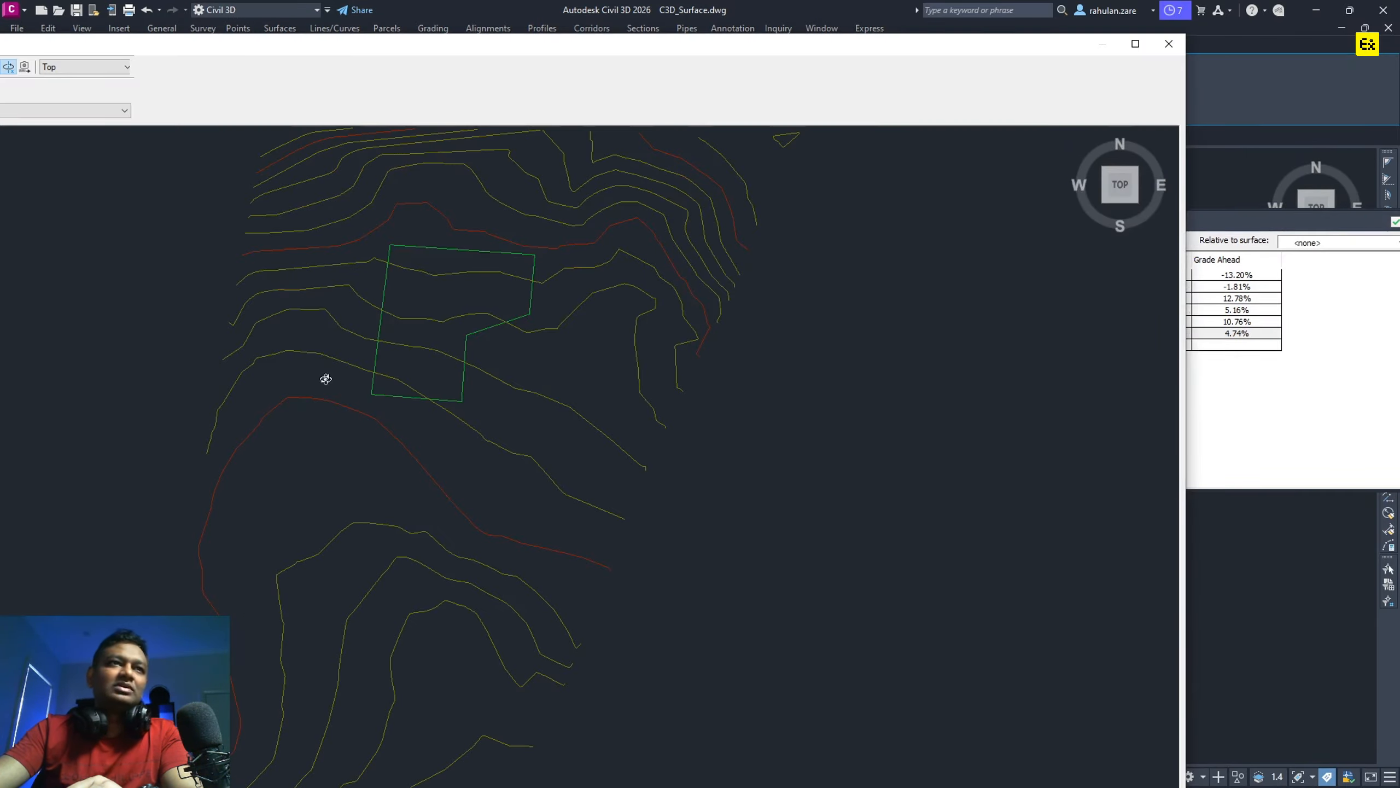
{"action": "left_click_drag", "start_coordinate": [326, 379], "coordinate": [477, 438]}
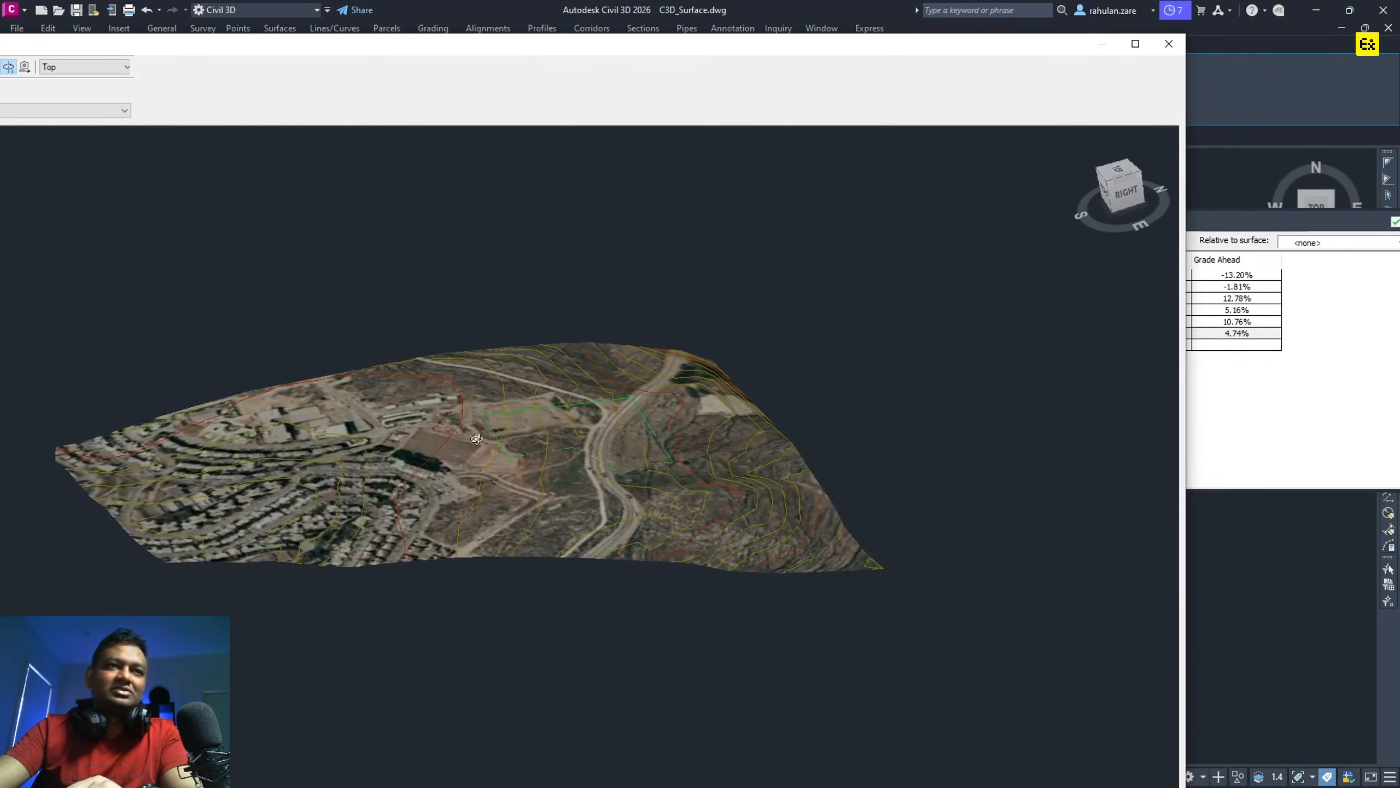
{"action": "left_click", "coordinate": [1168, 43]}
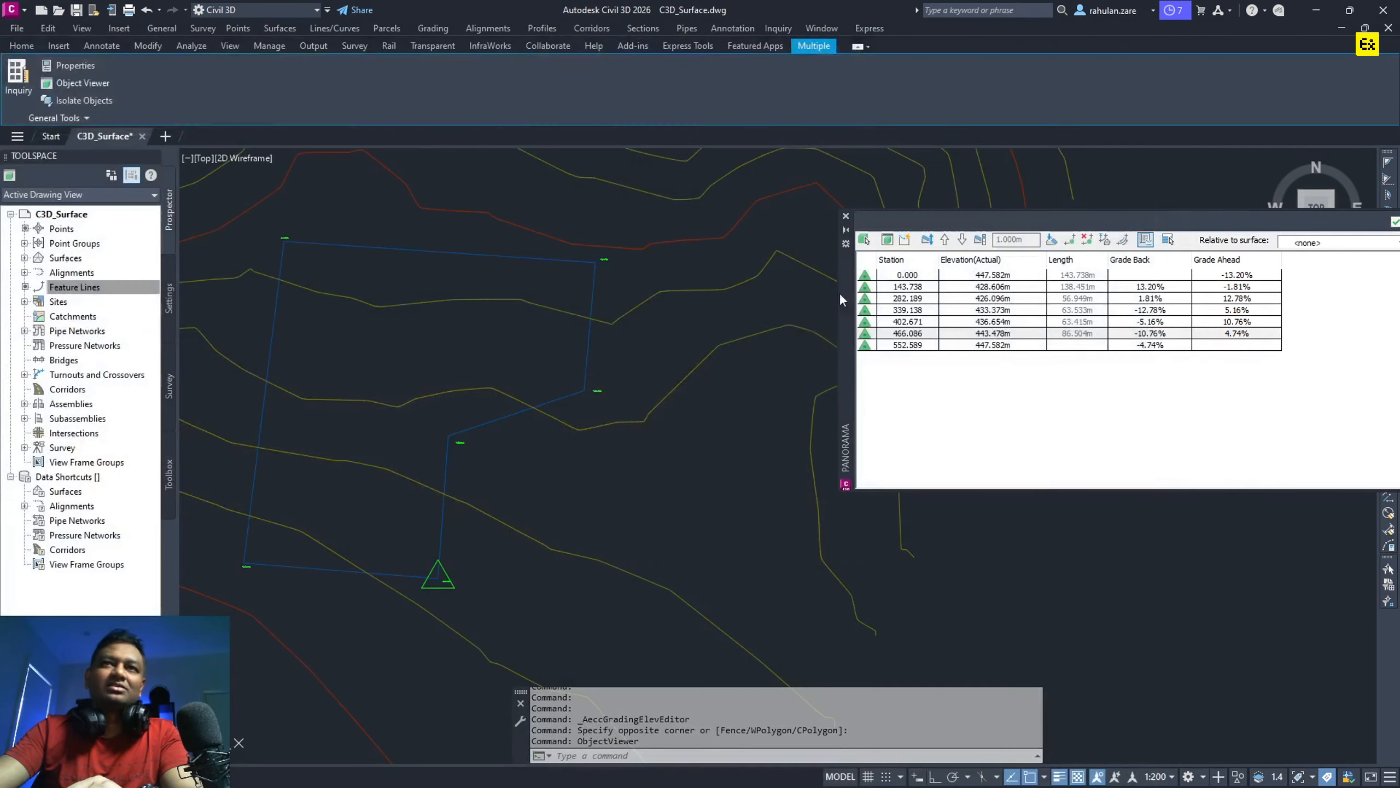
Set the elevation increment to 20 m and lower the feature line's point at station 0.000 by it.
{"action": "left_click", "coordinate": [909, 275]}
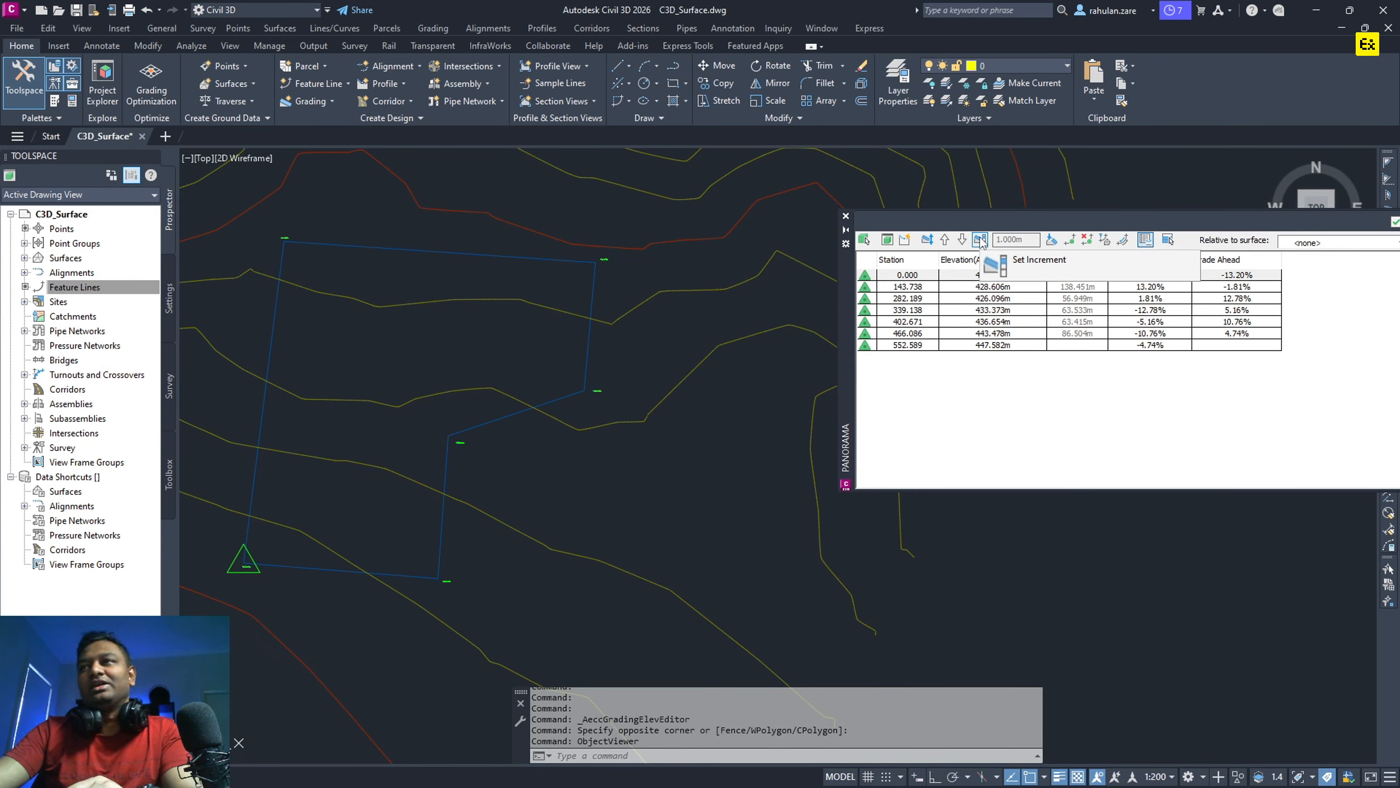
{"action": "left_click", "coordinate": [1018, 239]}
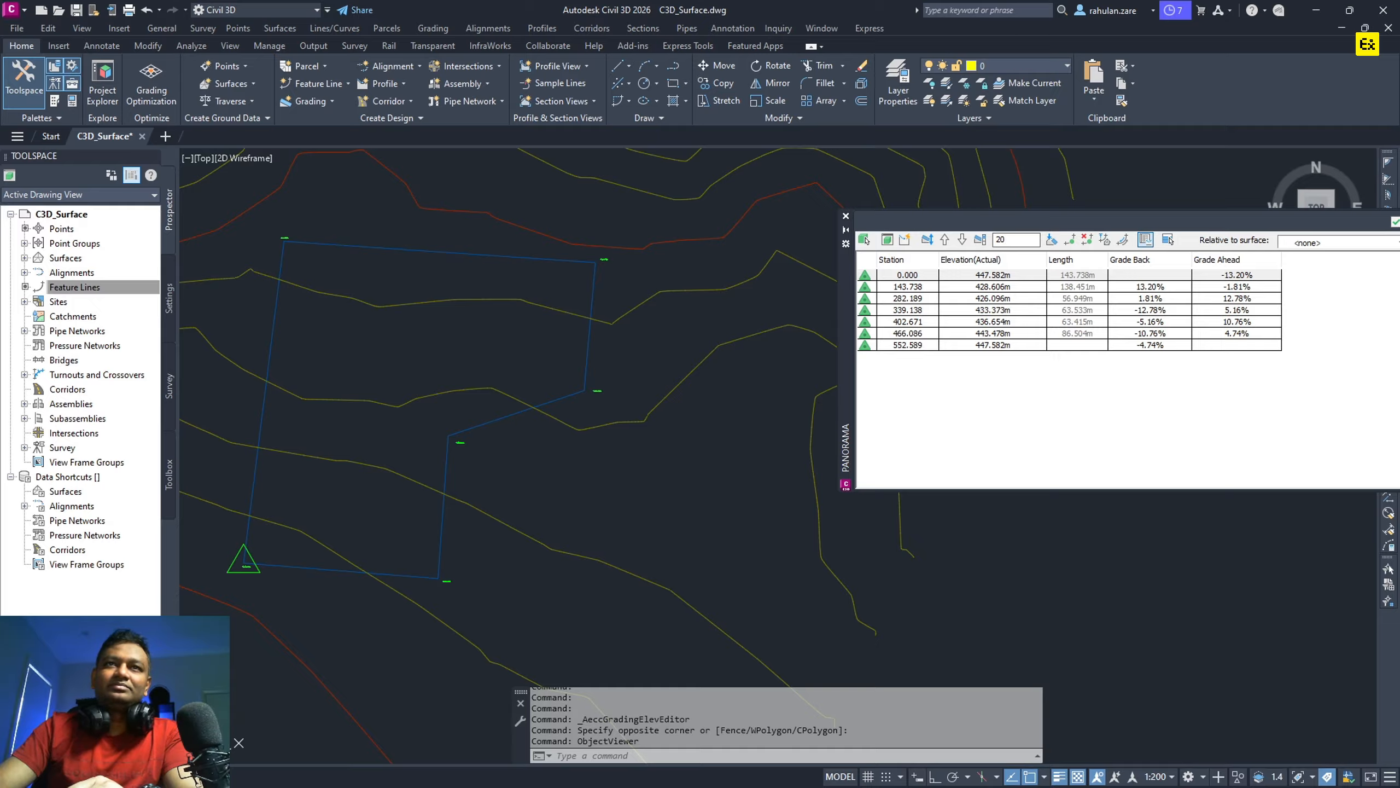
{"action": "left_click", "coordinate": [917, 277]}
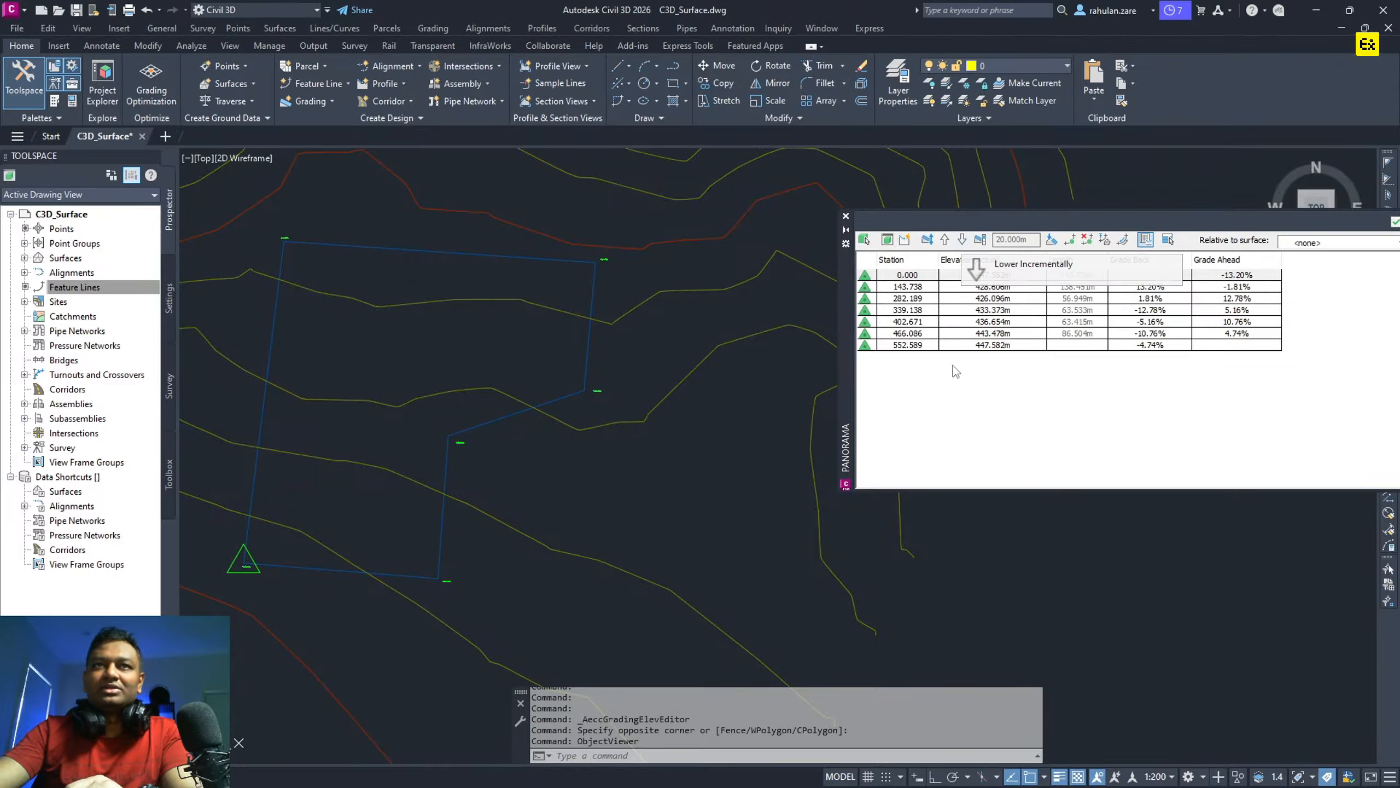
{"action": "left_click", "coordinate": [962, 240]}
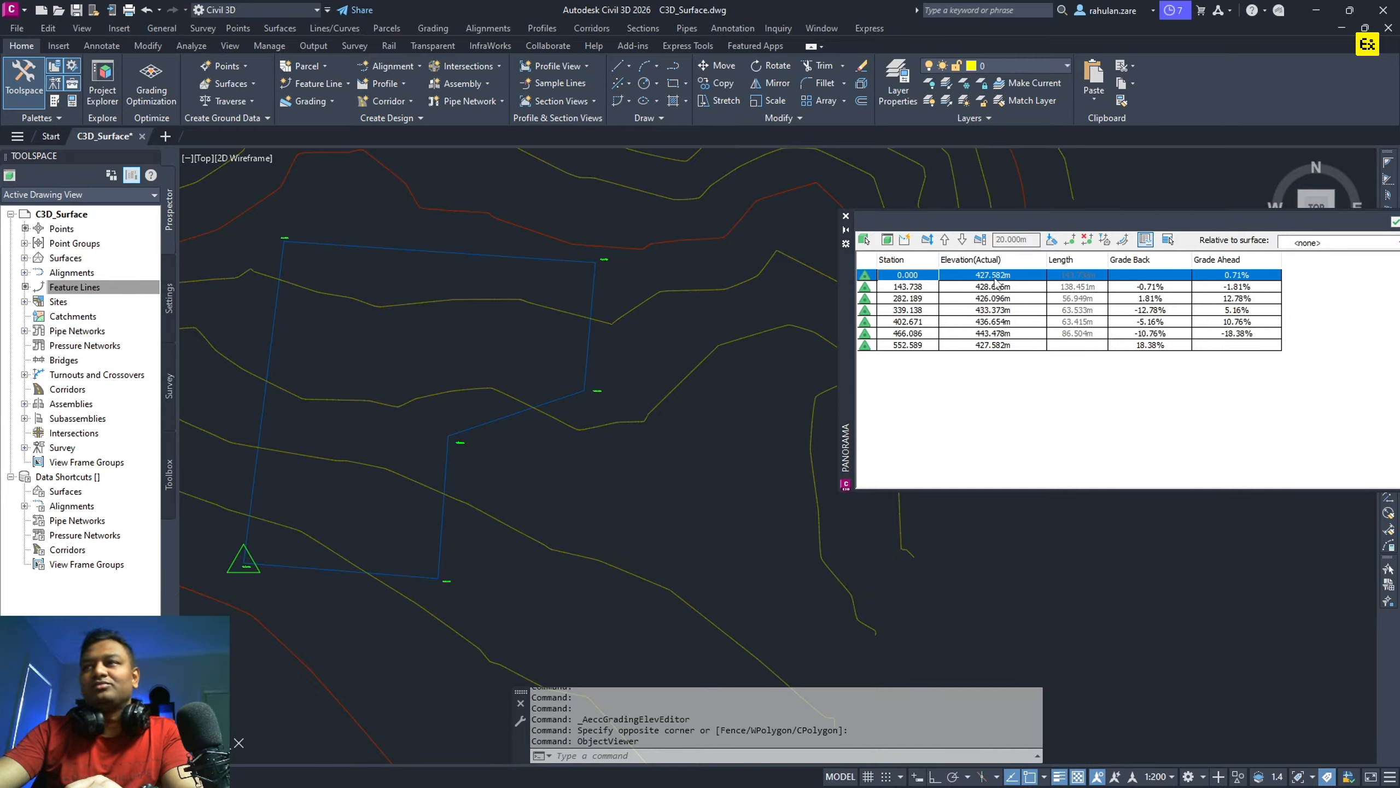
Raise the feature line's two northern corners, stations 143.738 and 282.189, by the 20 m increment.
{"action": "left_click", "coordinate": [909, 288]}
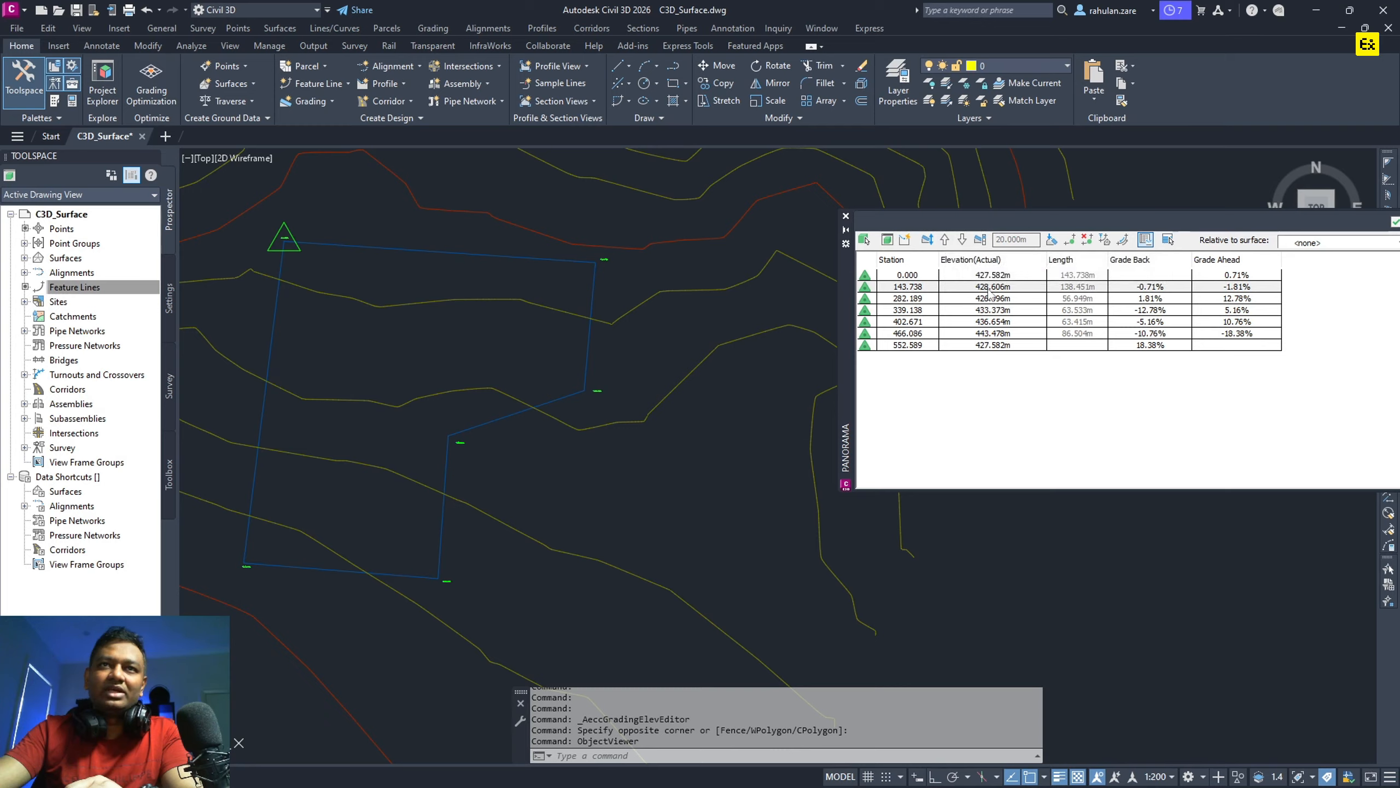
{"action": "left_click", "coordinate": [945, 240]}
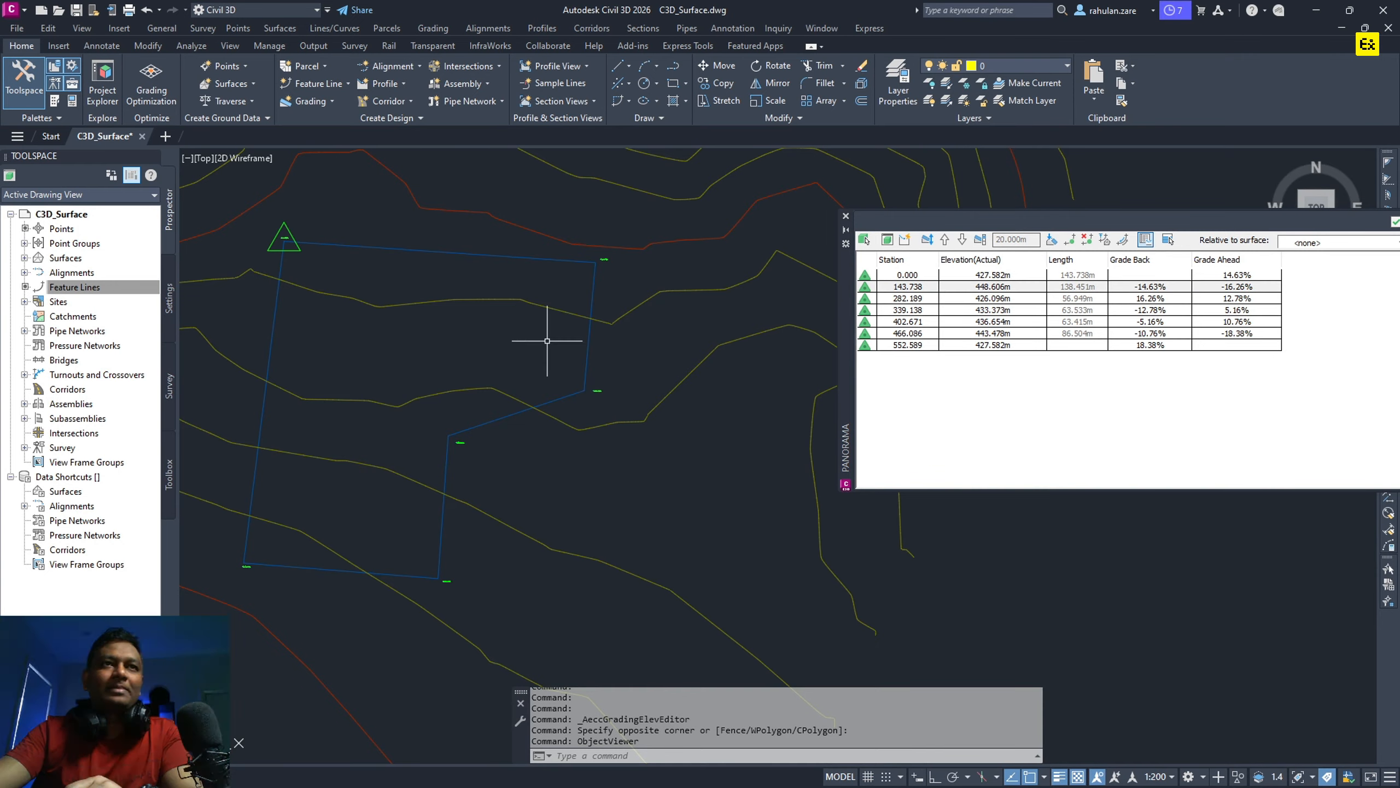
{"action": "left_click", "coordinate": [908, 301]}
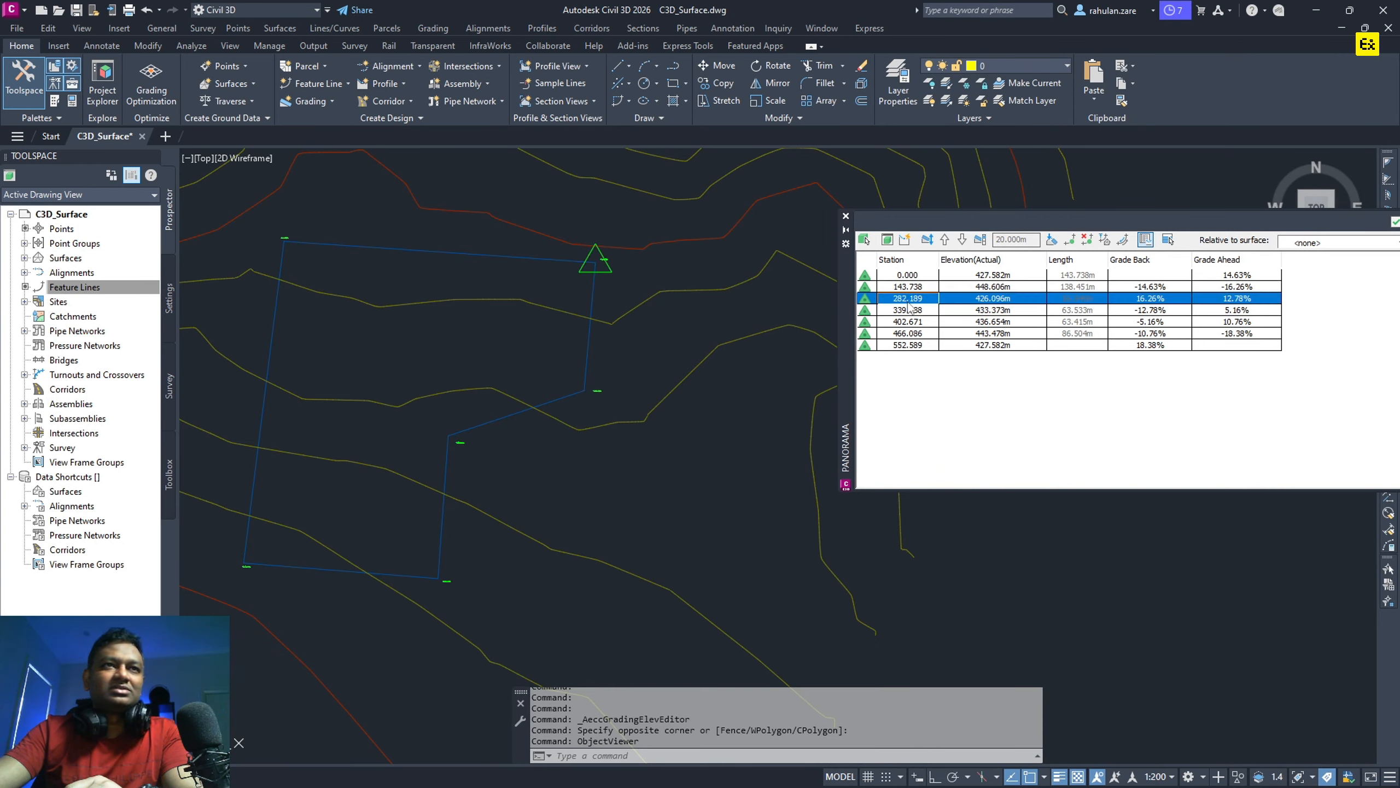
{"action": "left_click", "coordinate": [945, 240]}
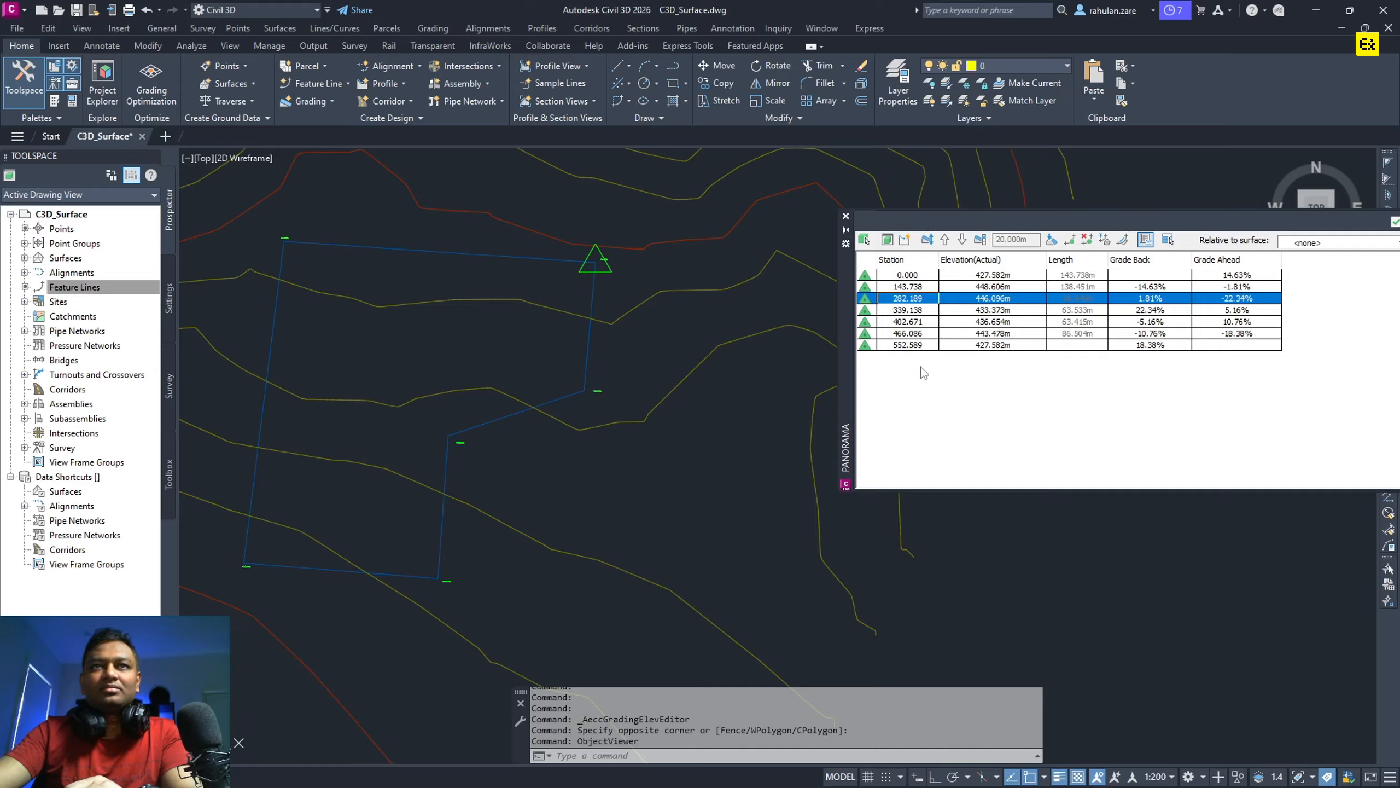
Lower the feature line's southeast corner, station 466.086, by the 20 m increment.
{"action": "left_click", "coordinate": [908, 312]}
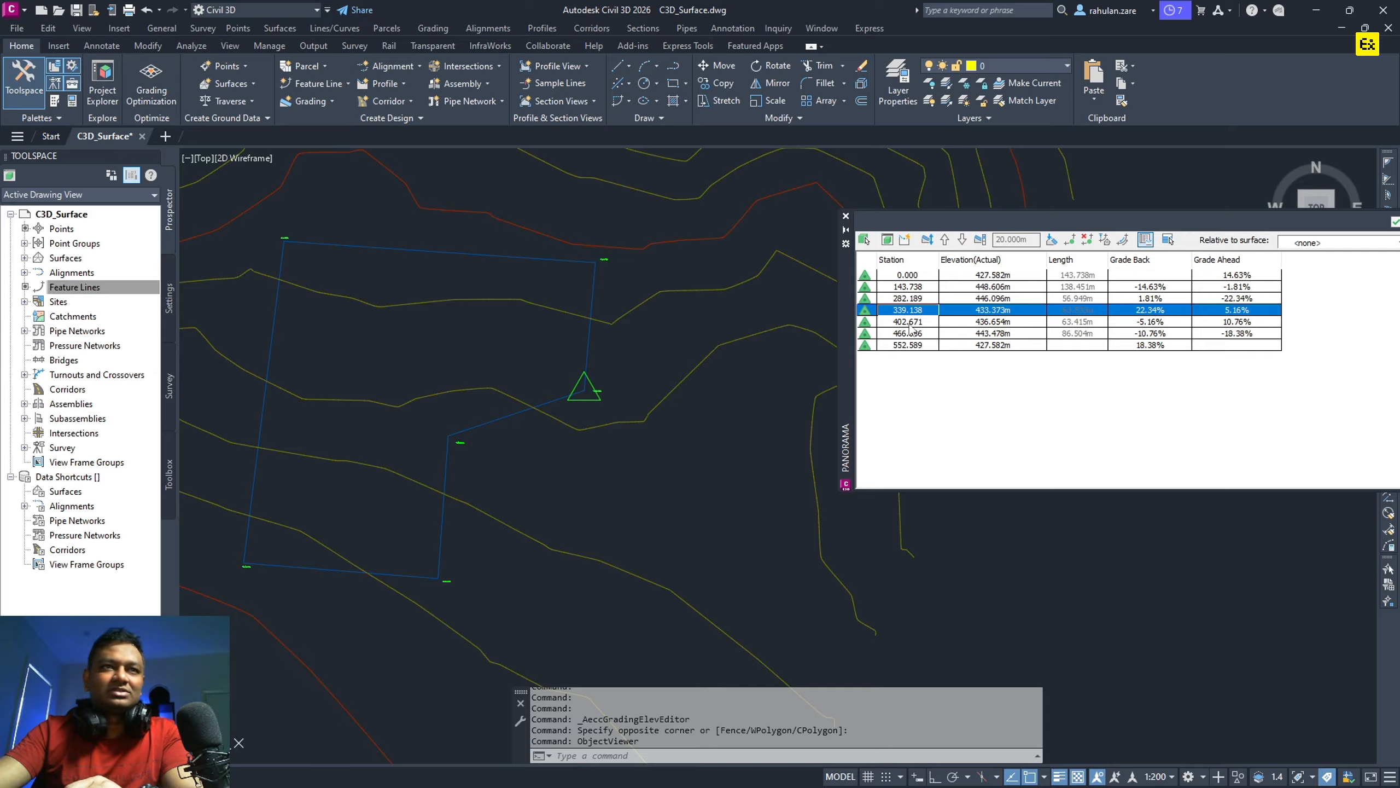
{"action": "left_click", "coordinate": [910, 323]}
{"action": "left_click", "coordinate": [909, 335]}
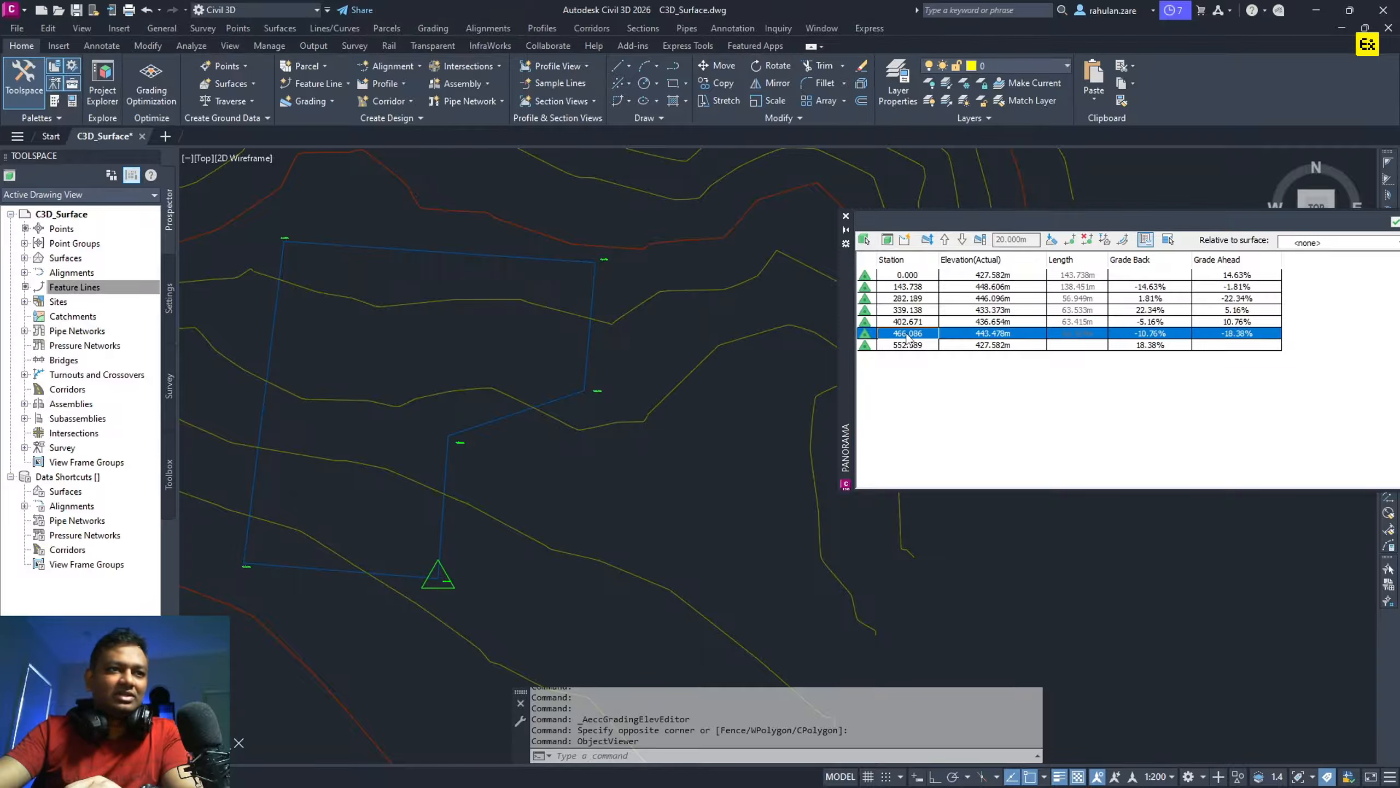
{"action": "left_click", "coordinate": [962, 241]}
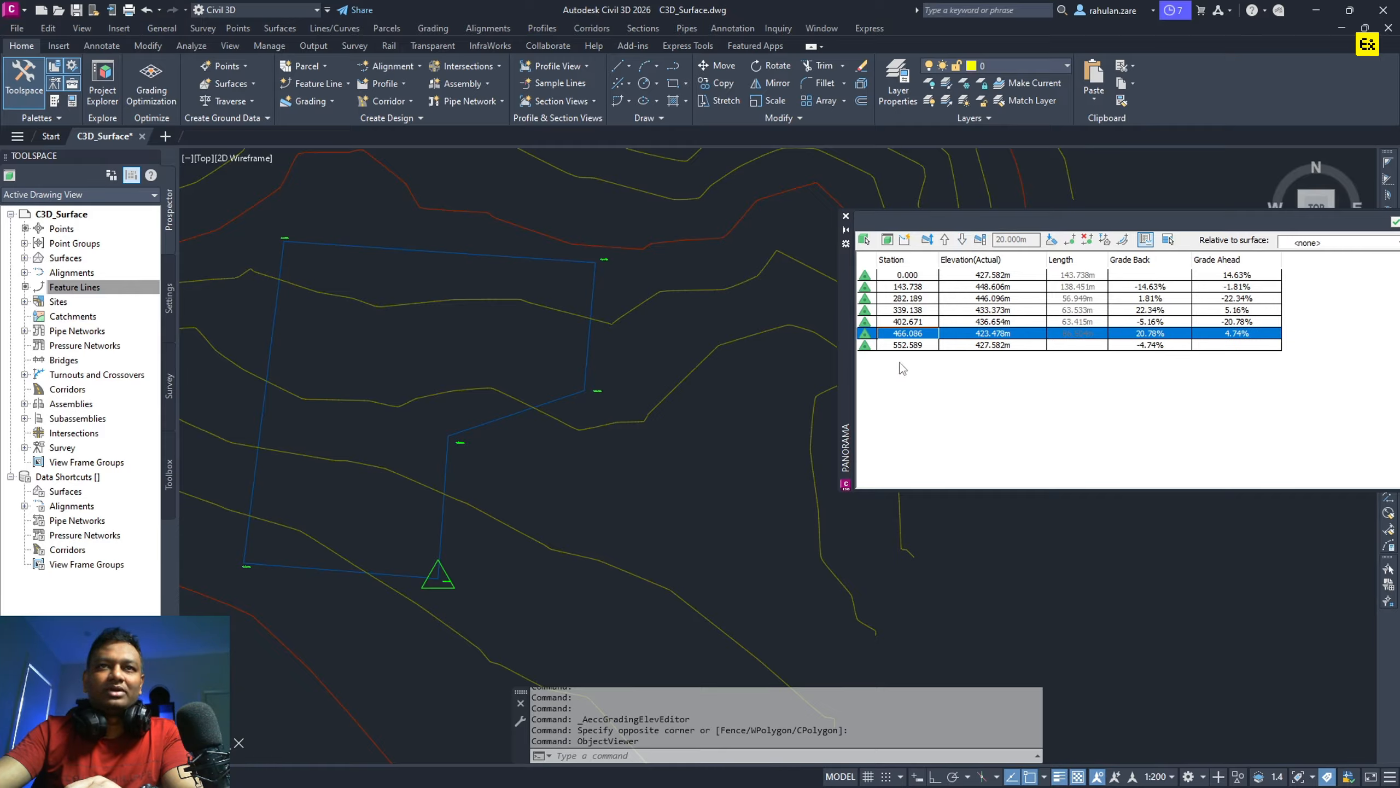
{"action": "left_click", "coordinate": [907, 346]}
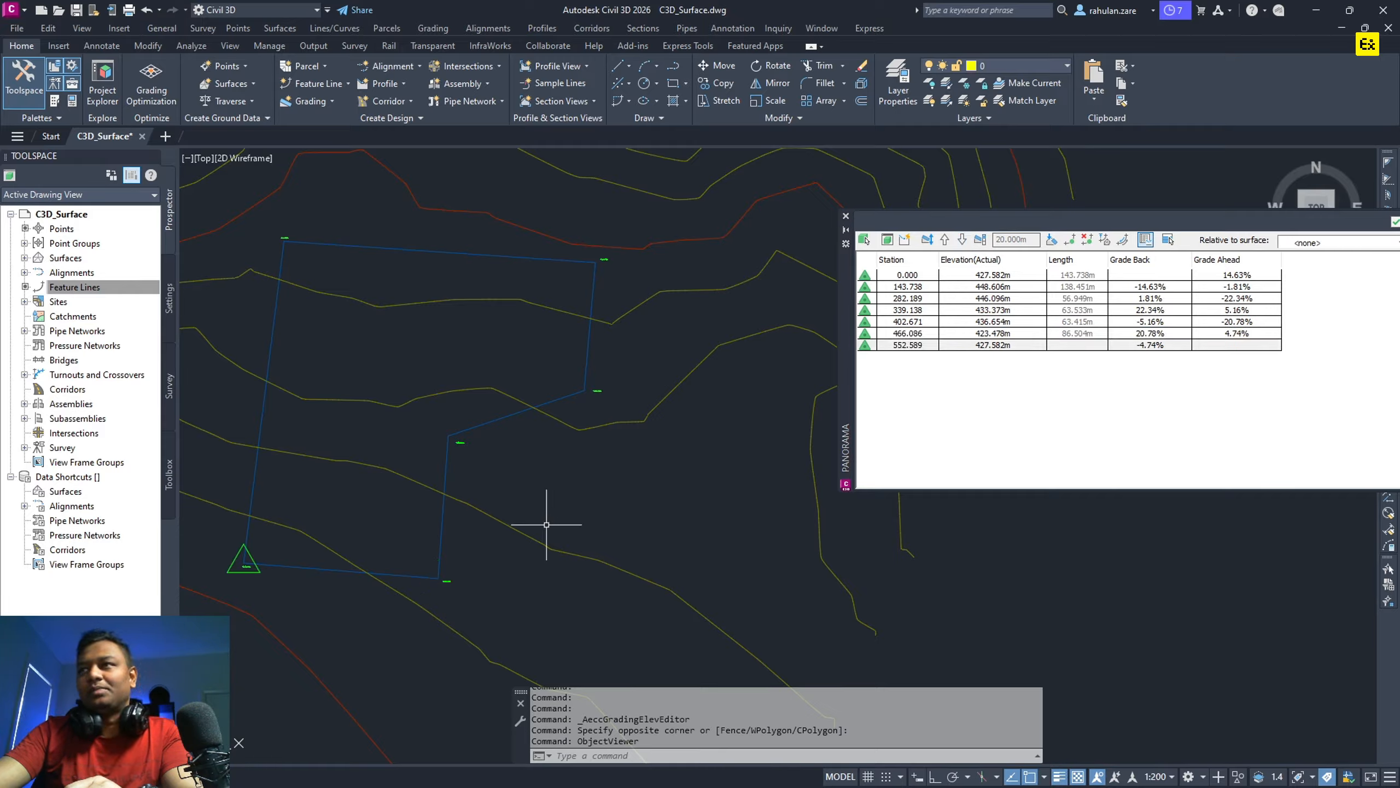
Orbit the surface and the edited feature line in the Object Viewer to compare their heights, and close the viewer.
{"action": "left_click", "coordinate": [576, 483]}
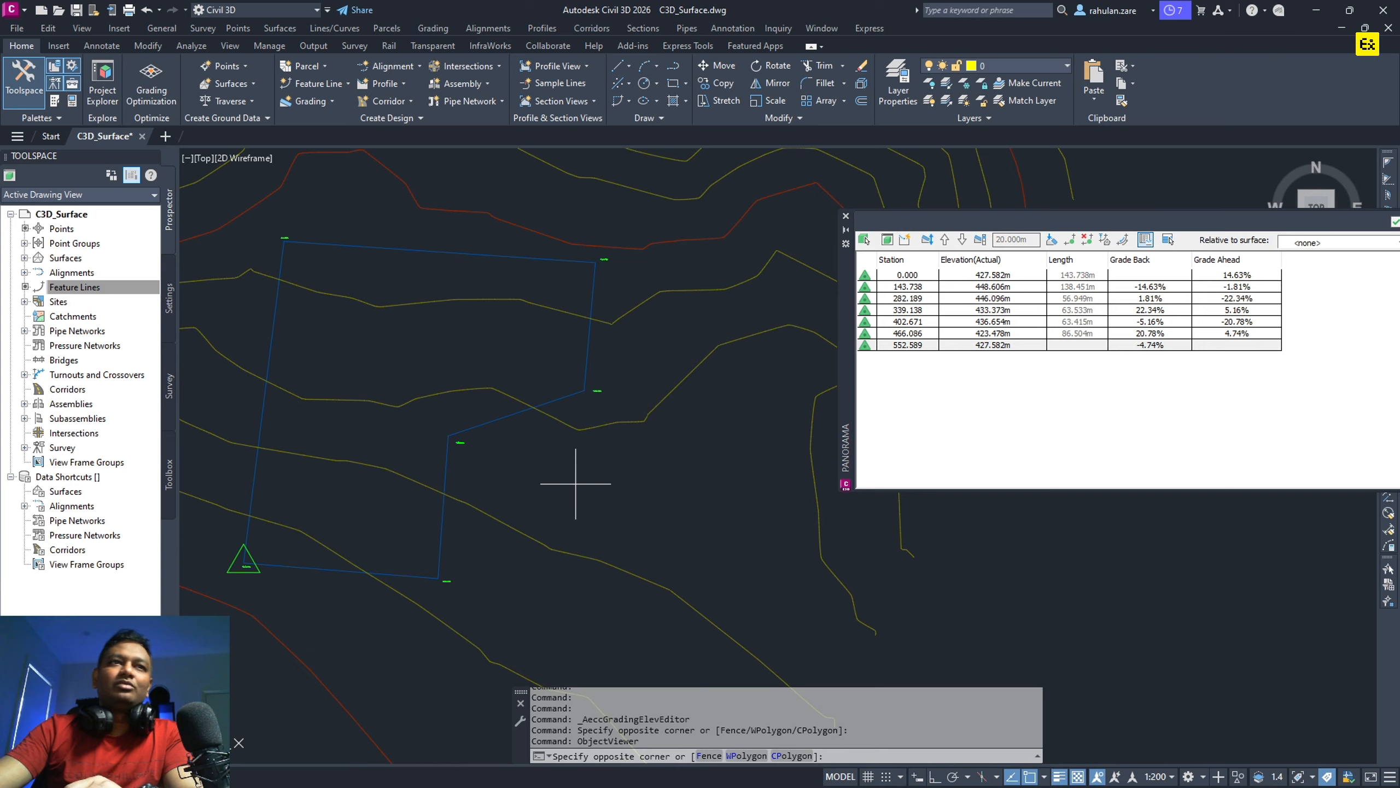
{"action": "left_click", "coordinate": [490, 361]}
{"action": "right_click", "coordinate": [507, 339]}
{"action": "left_click", "coordinate": [579, 546]}
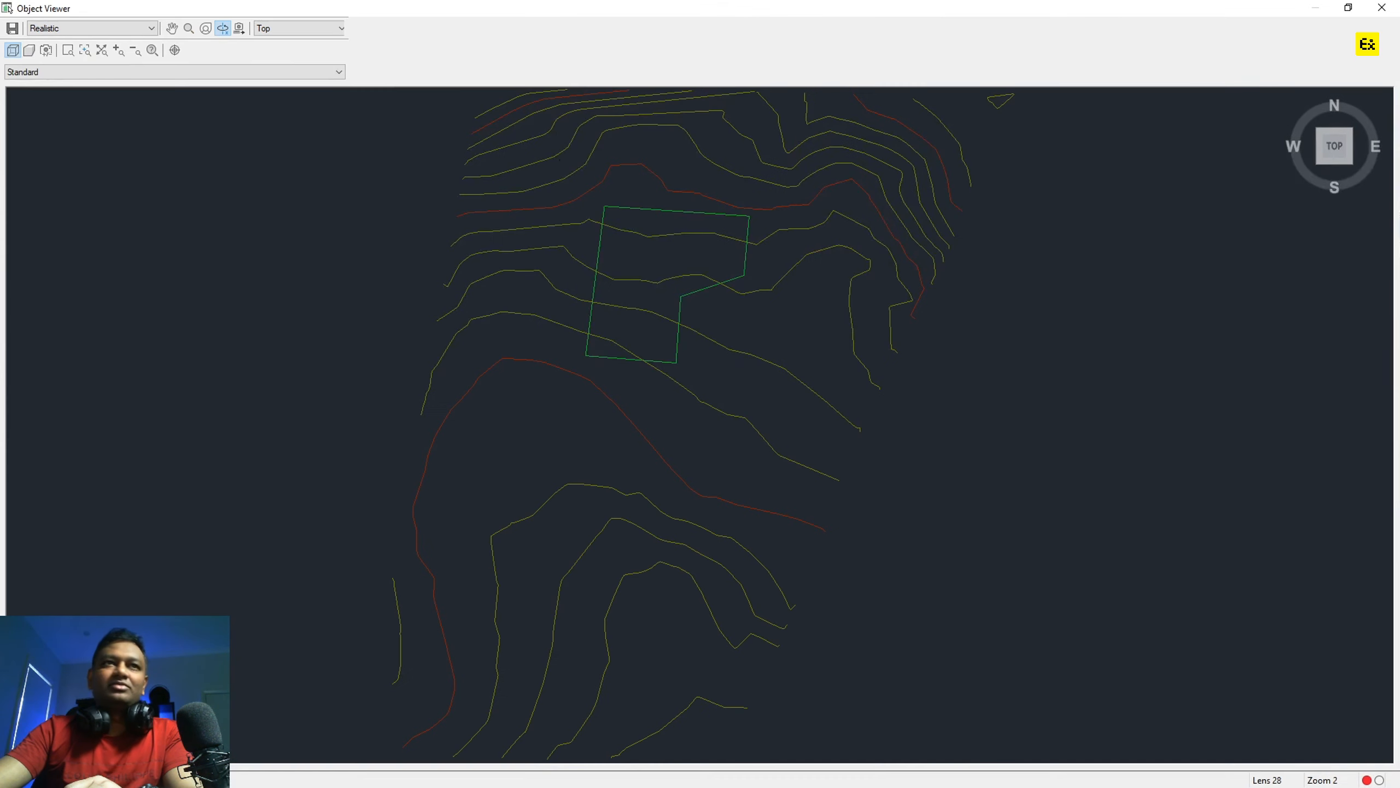
{"action": "left_click_drag", "start_coordinate": [766, 445], "coordinate": [641, 418]}
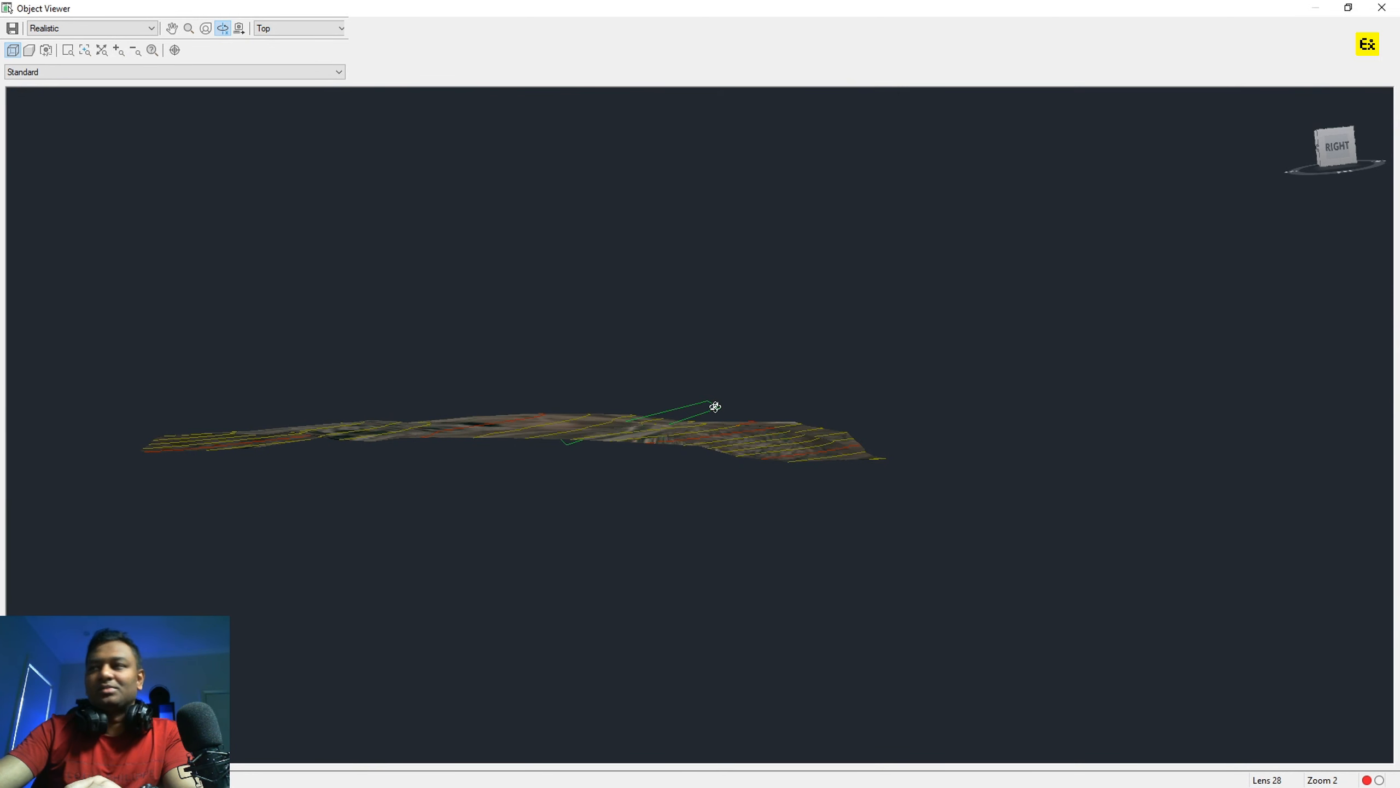
{"action": "left_click_drag", "start_coordinate": [564, 445], "coordinate": [641, 466]}
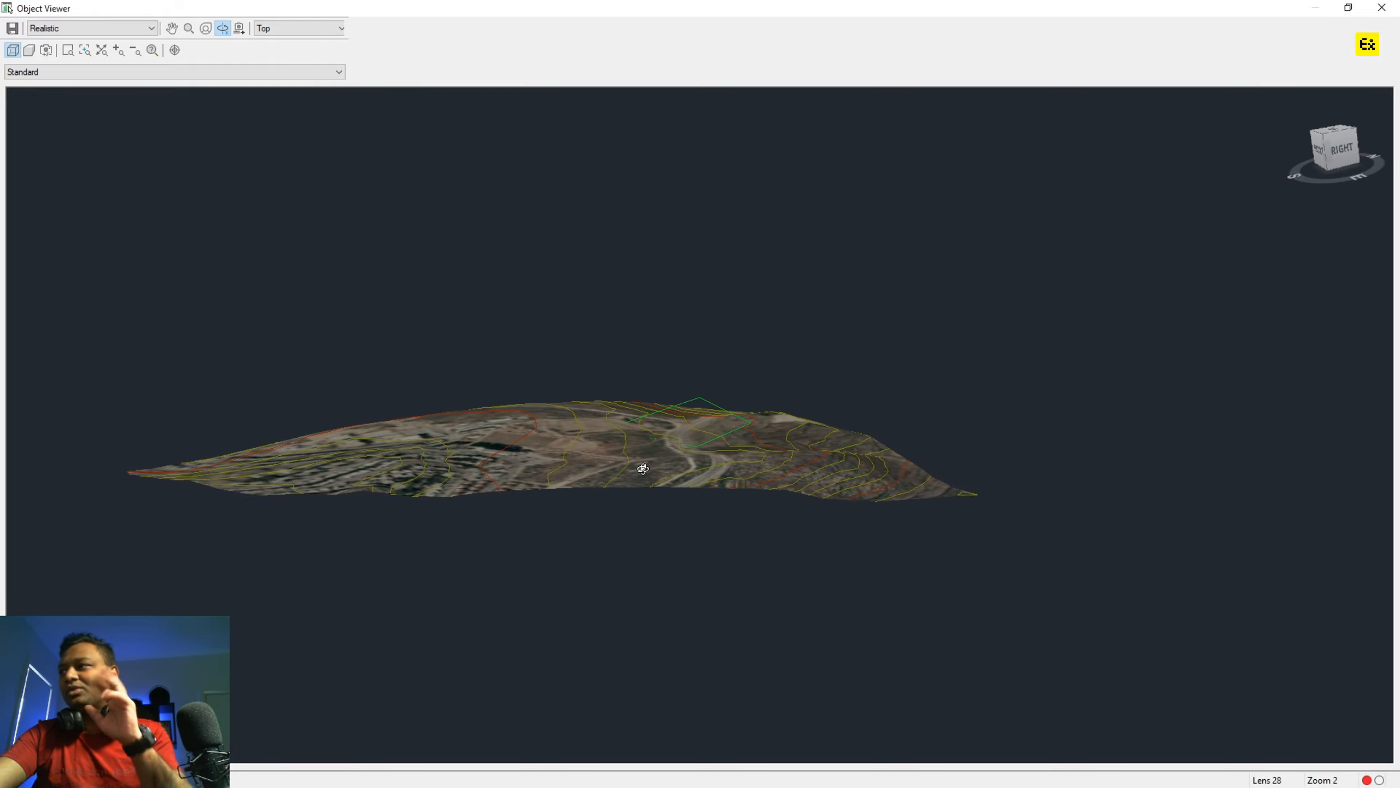
{"action": "left_click", "coordinate": [1383, 7]}
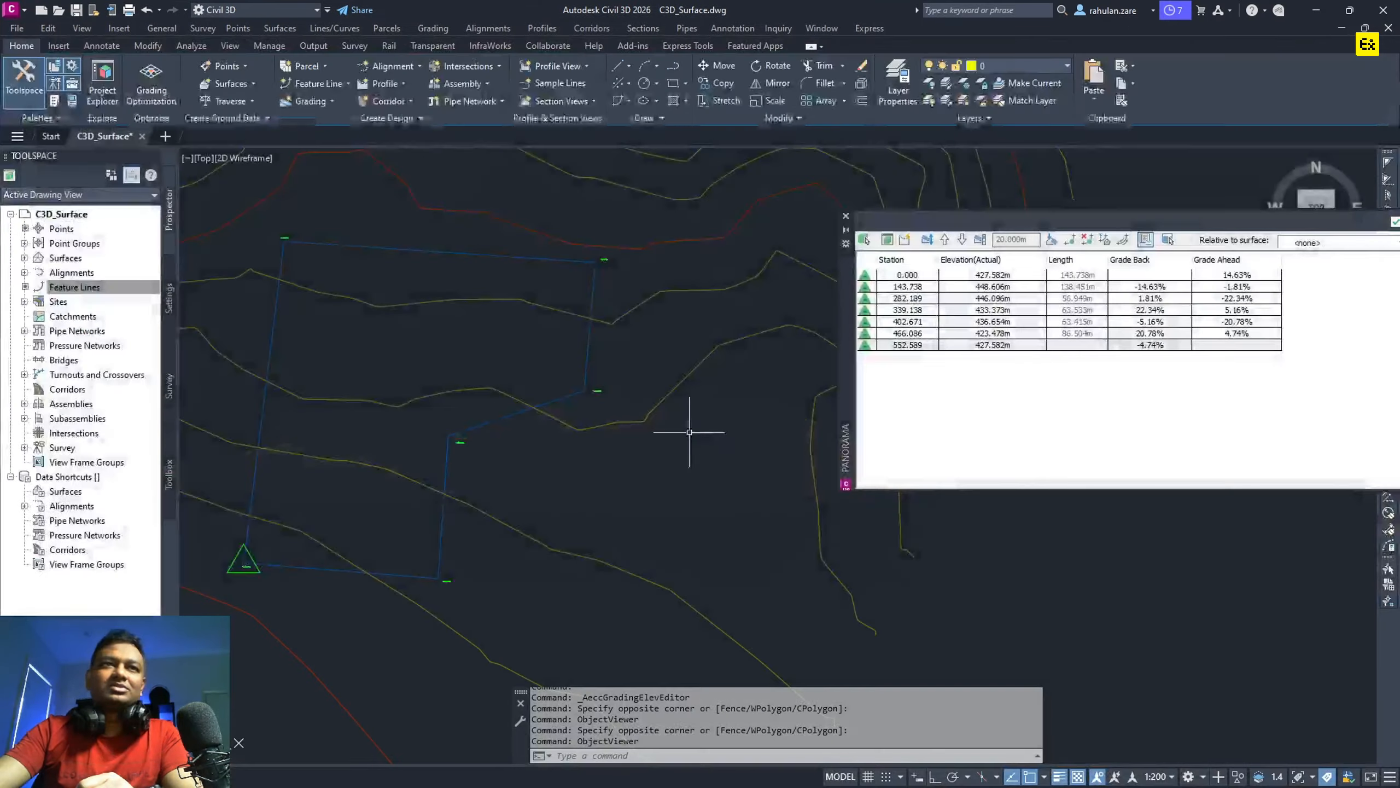
Close the feature line's elevation table and return to the plan view of the whole outline.
{"action": "left_click", "coordinate": [845, 216]}
{"action": "key", "text": "Escape"}
{"action": "middle_click_drag", "start_coordinate": [669, 423], "coordinate": [895, 407]}
{"action": "middle_click_drag", "start_coordinate": [779, 299], "coordinate": [768, 402]}
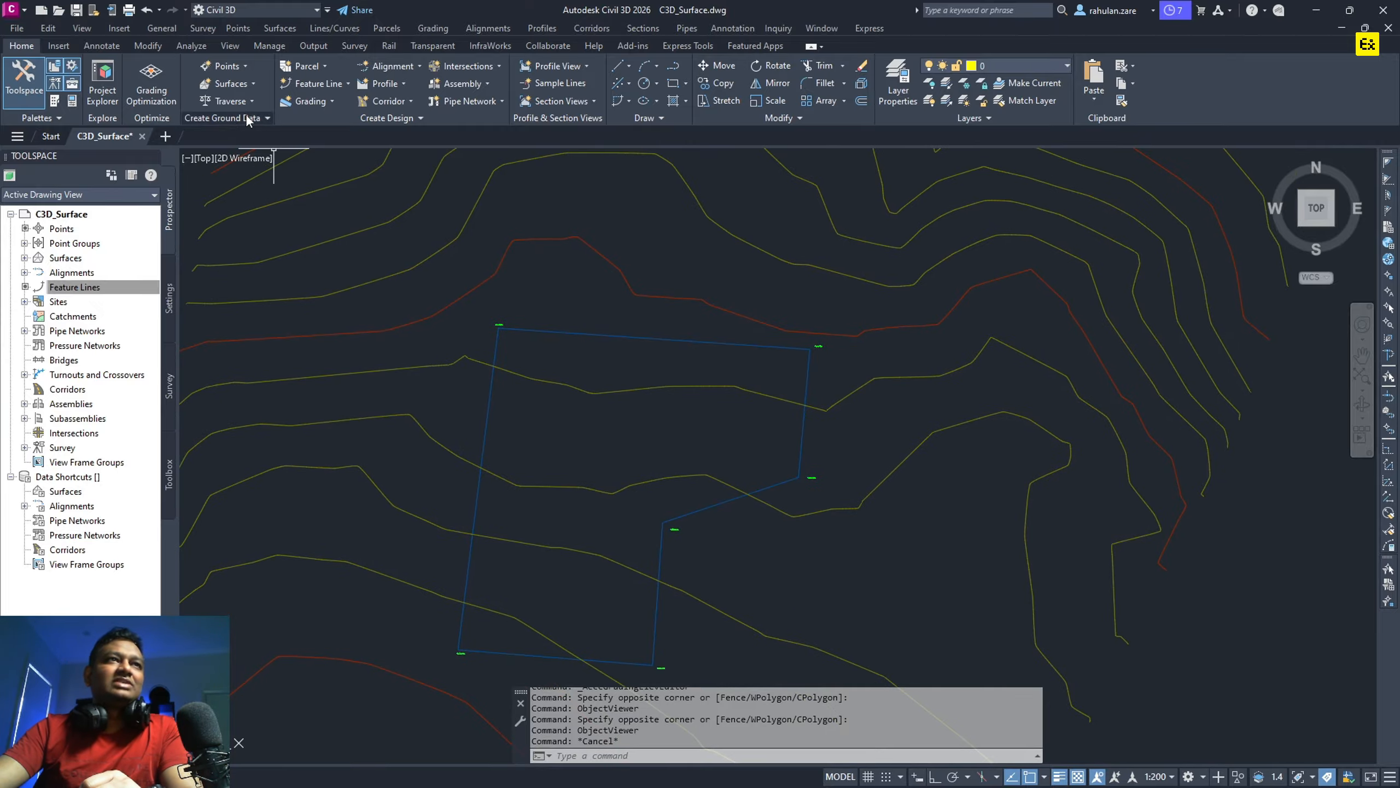
Open the Grading Creation Tools and choose the site named Site for the grading group.
{"action": "left_click", "coordinate": [308, 102]}
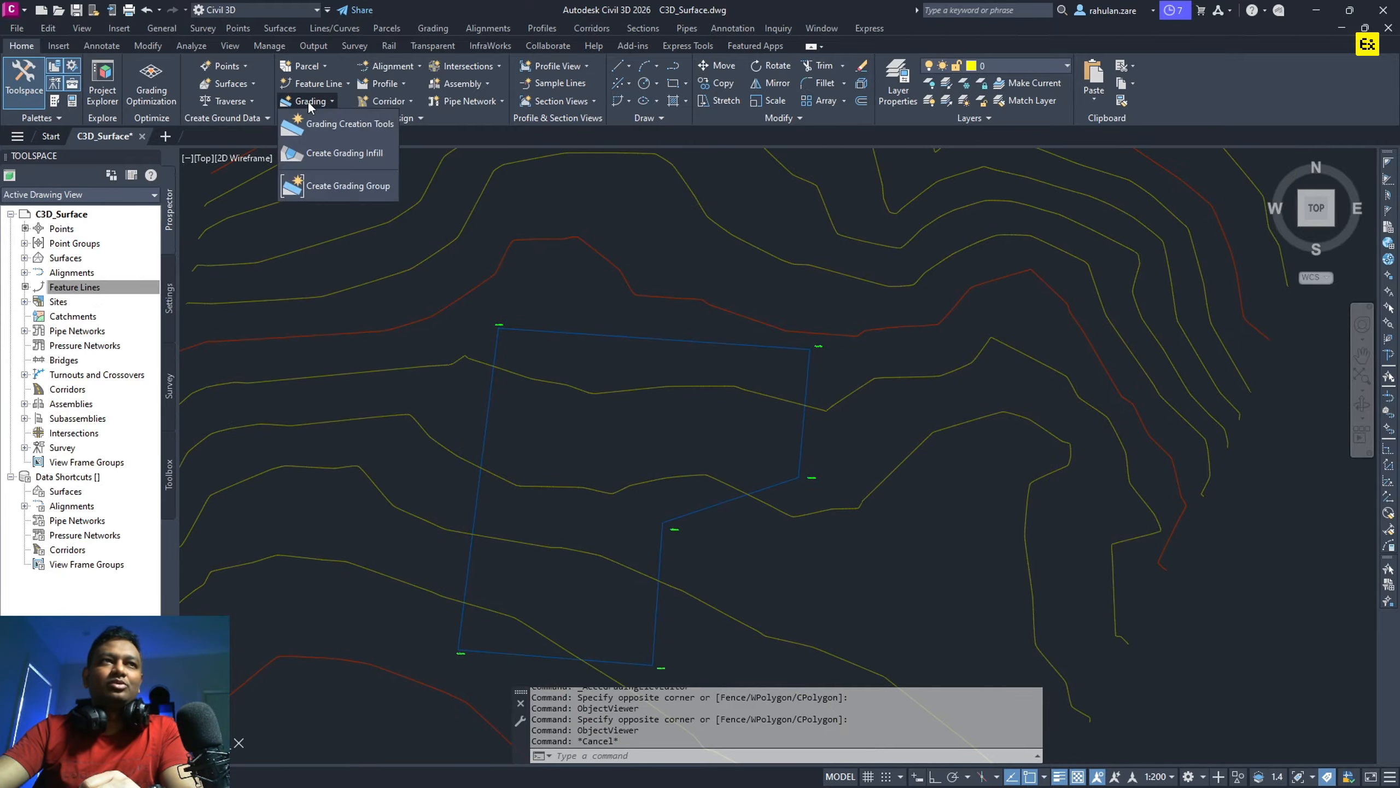
{"action": "left_click", "coordinate": [338, 121]}
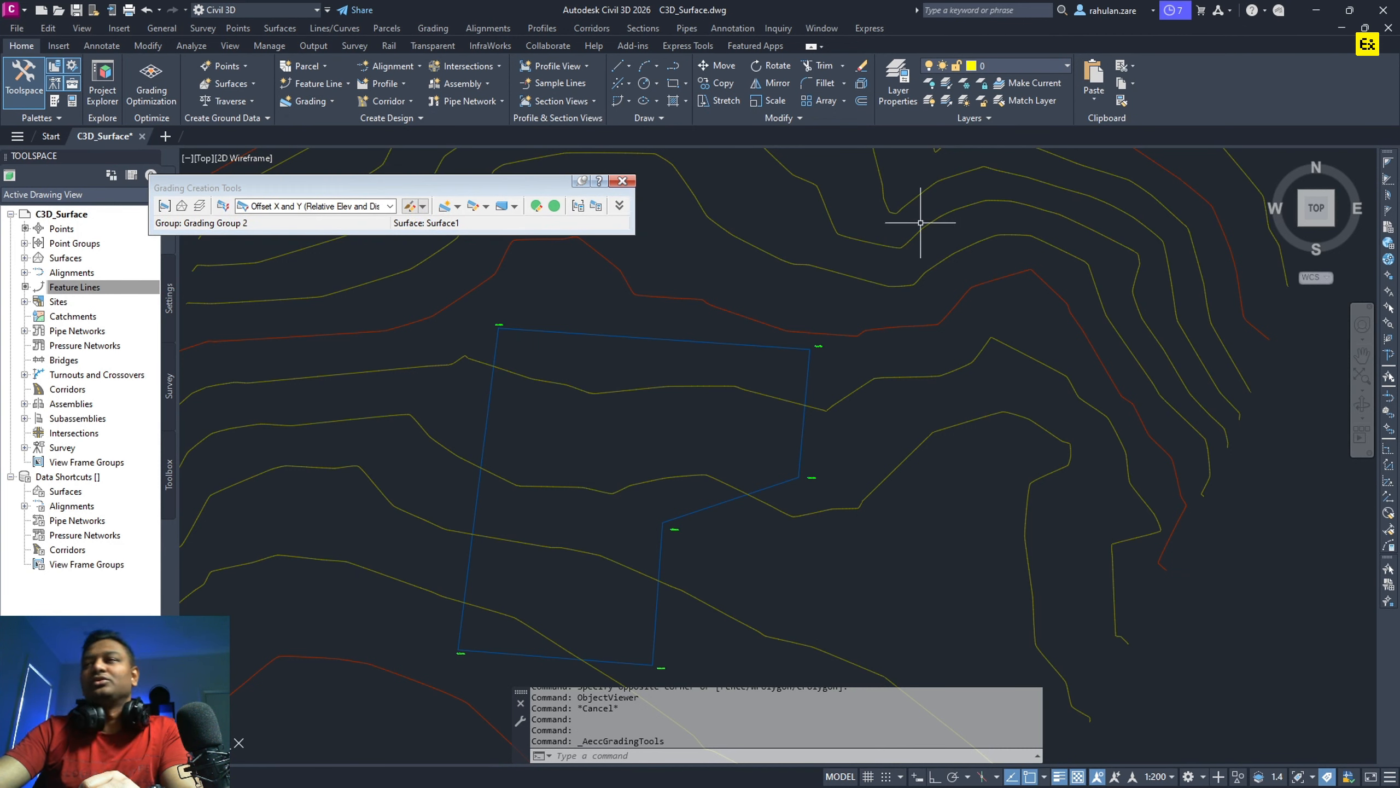
{"action": "left_click", "coordinate": [164, 206]}
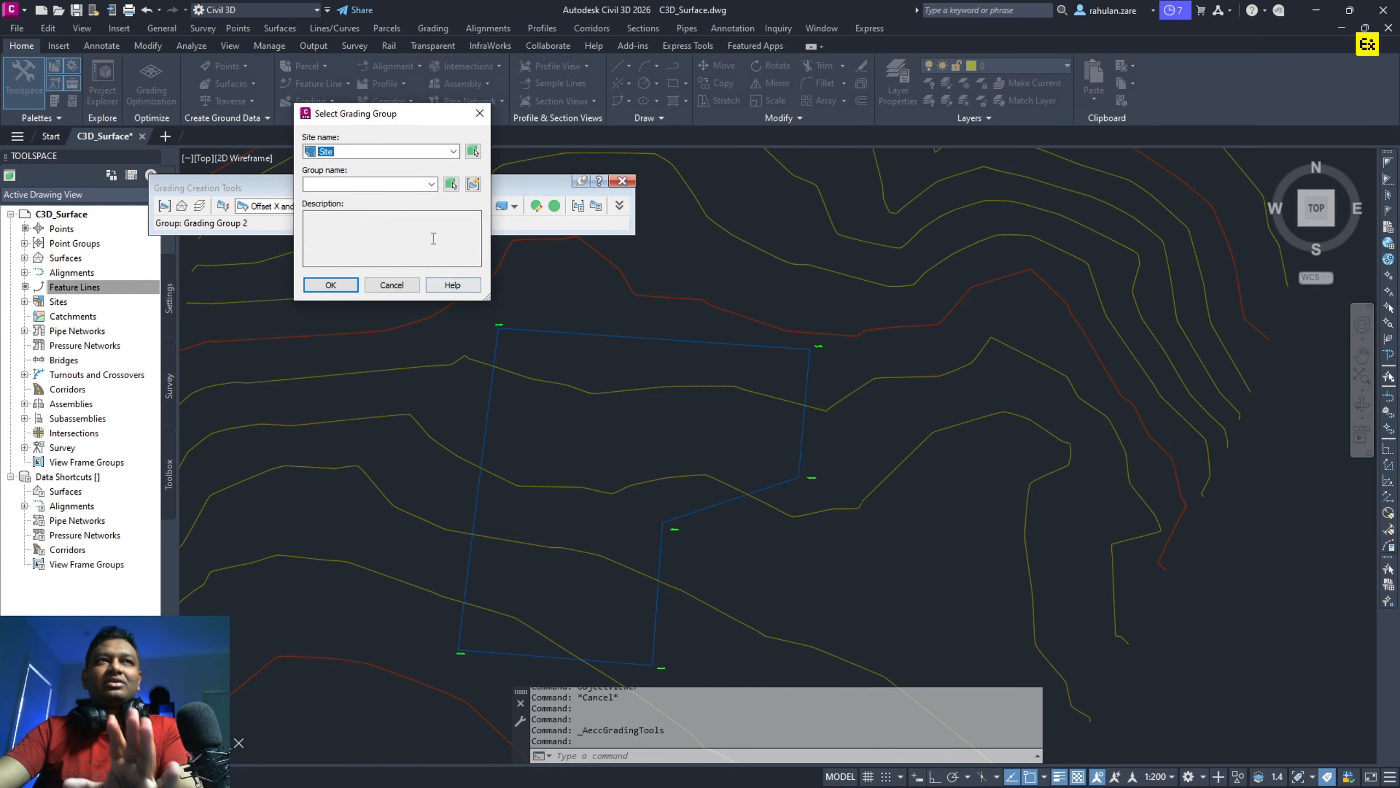
{"action": "left_click", "coordinate": [370, 153]}
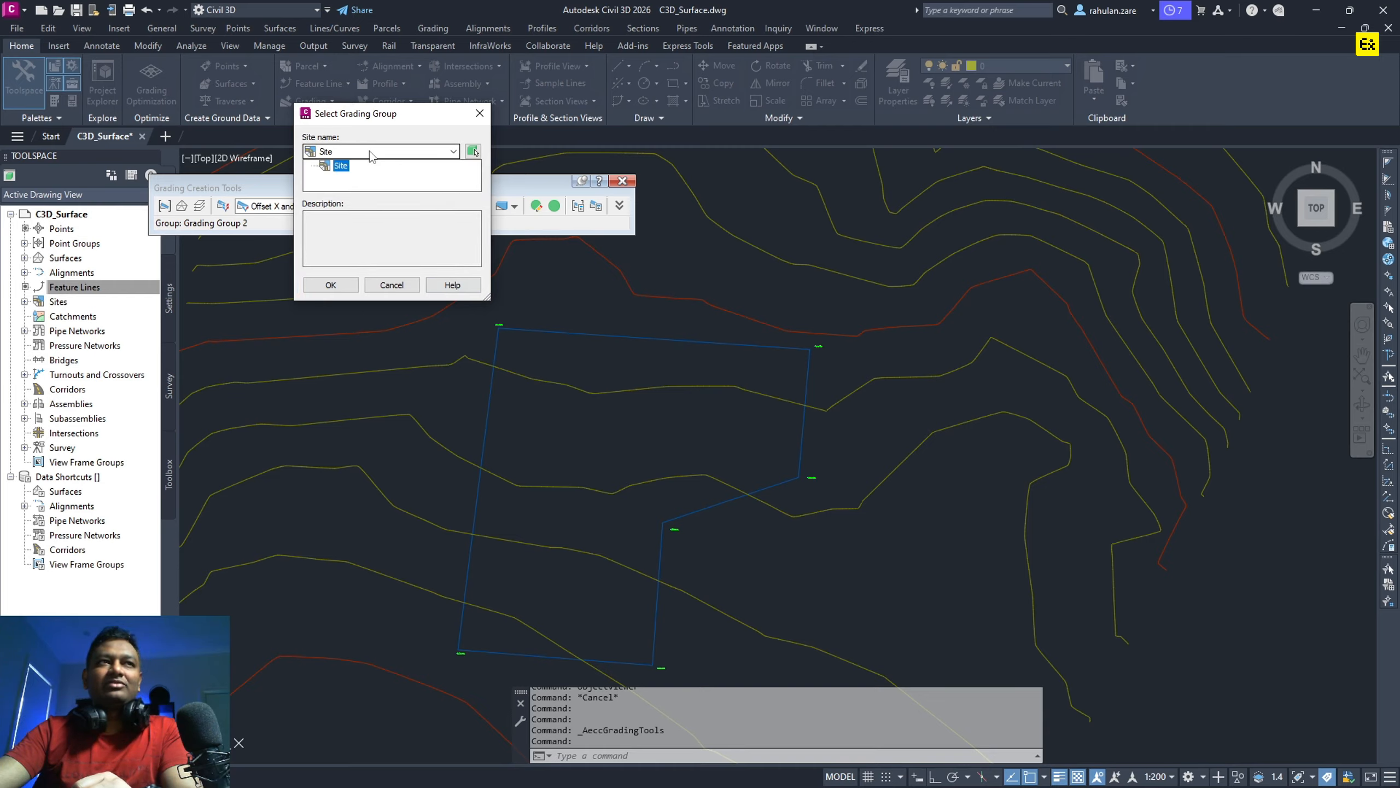
{"action": "left_click", "coordinate": [340, 166]}
{"action": "left_click", "coordinate": [361, 184]}
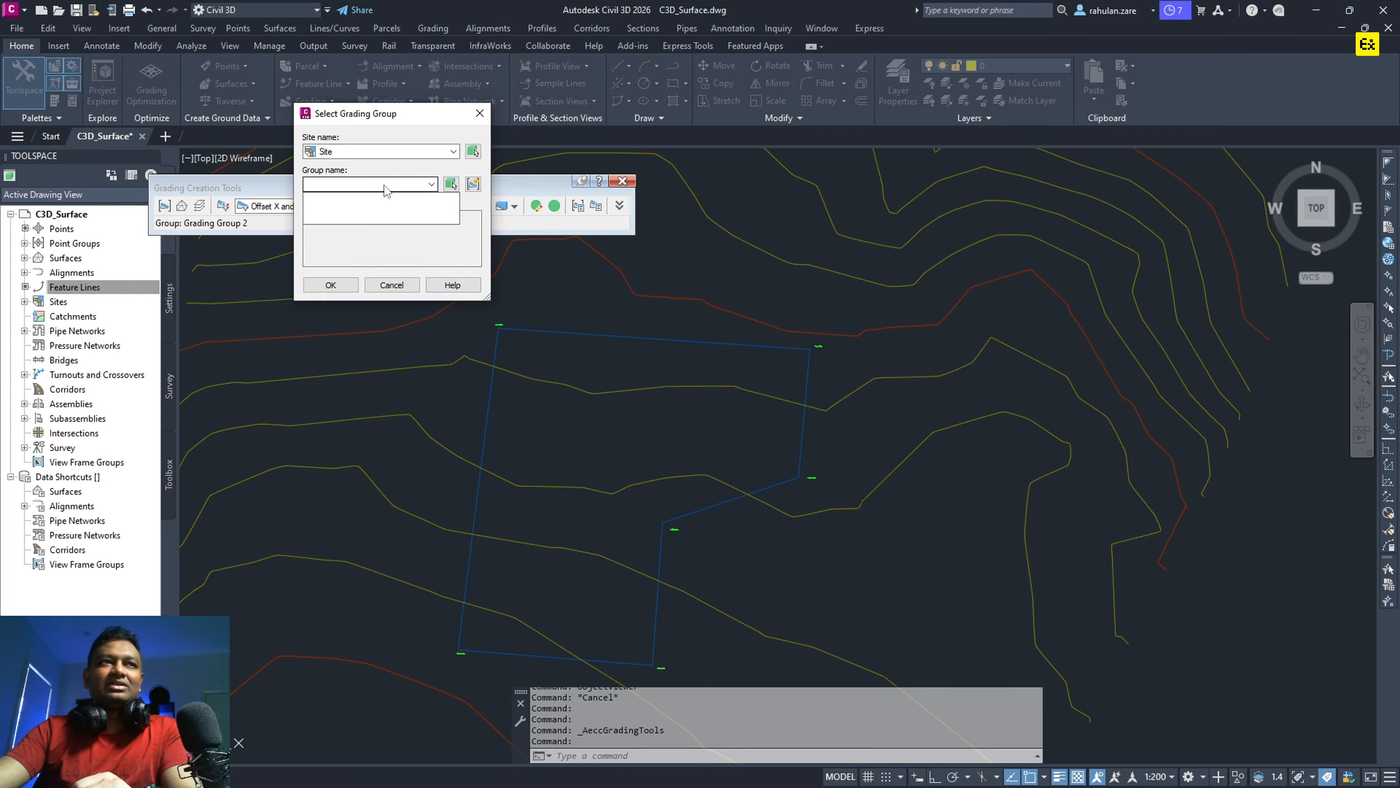
{"action": "left_click", "coordinate": [477, 190]}
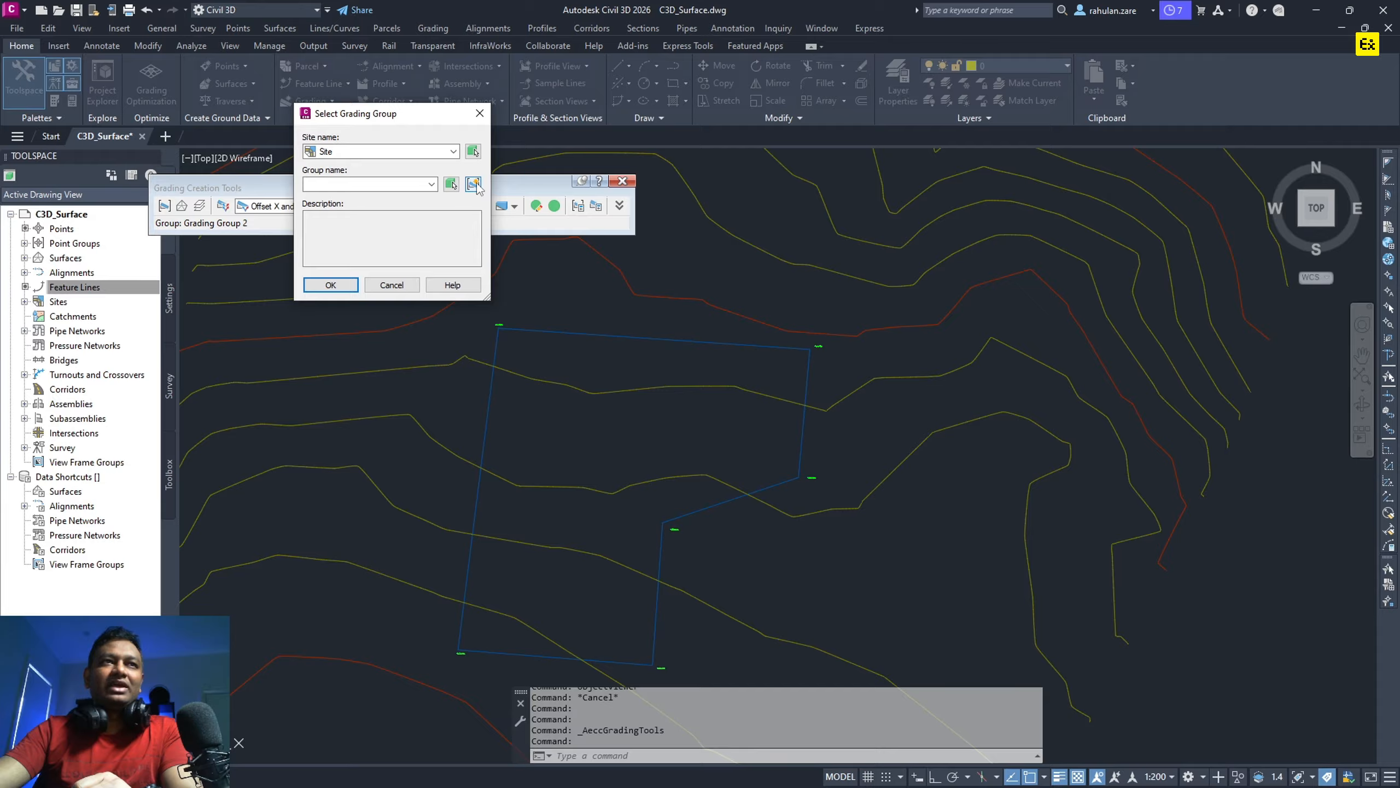
Create a grading group with "House" added before its default name and the description "House Grading Group", and make it the active group.
{"action": "left_click", "coordinate": [474, 184]}
{"action": "left_click", "coordinate": [338, 75]}
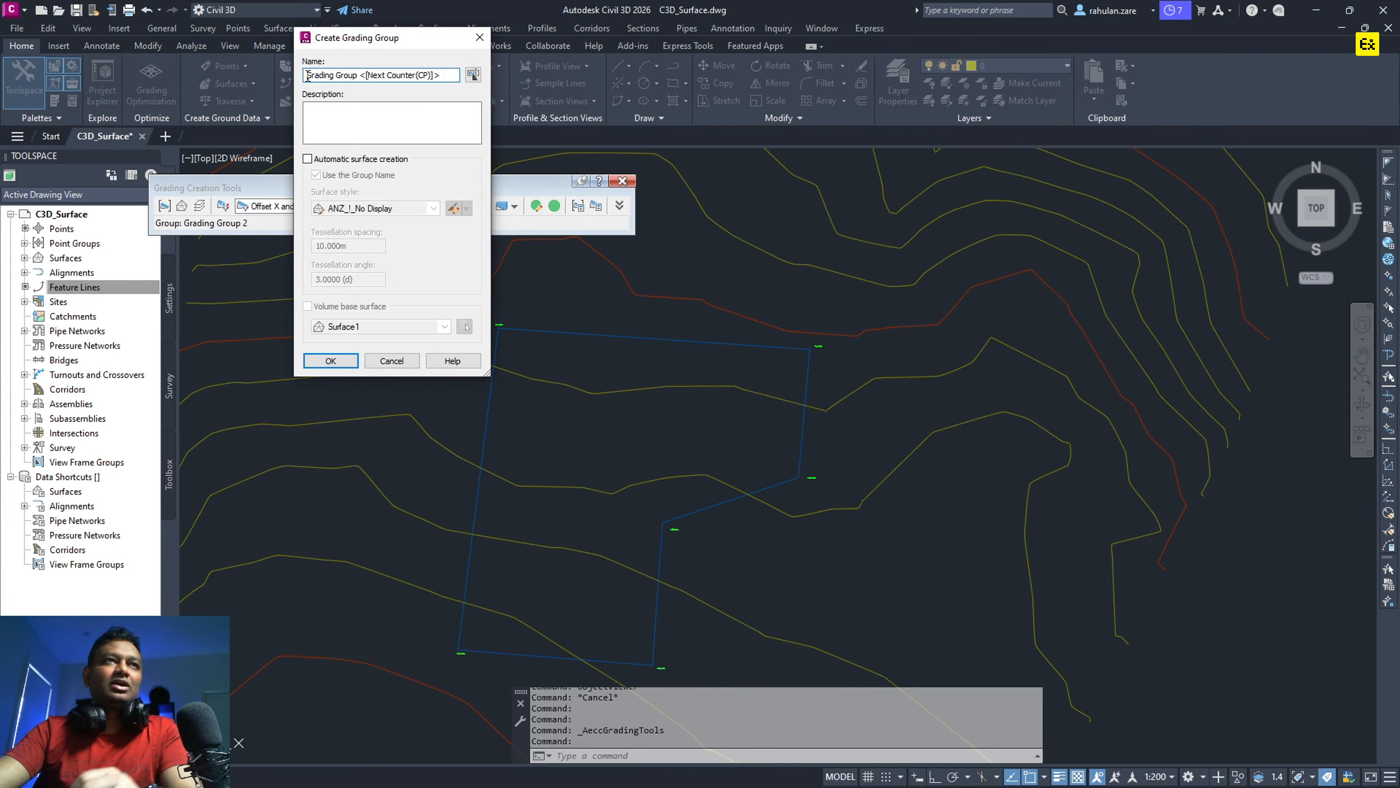
{"action": "type", "text": "House"}
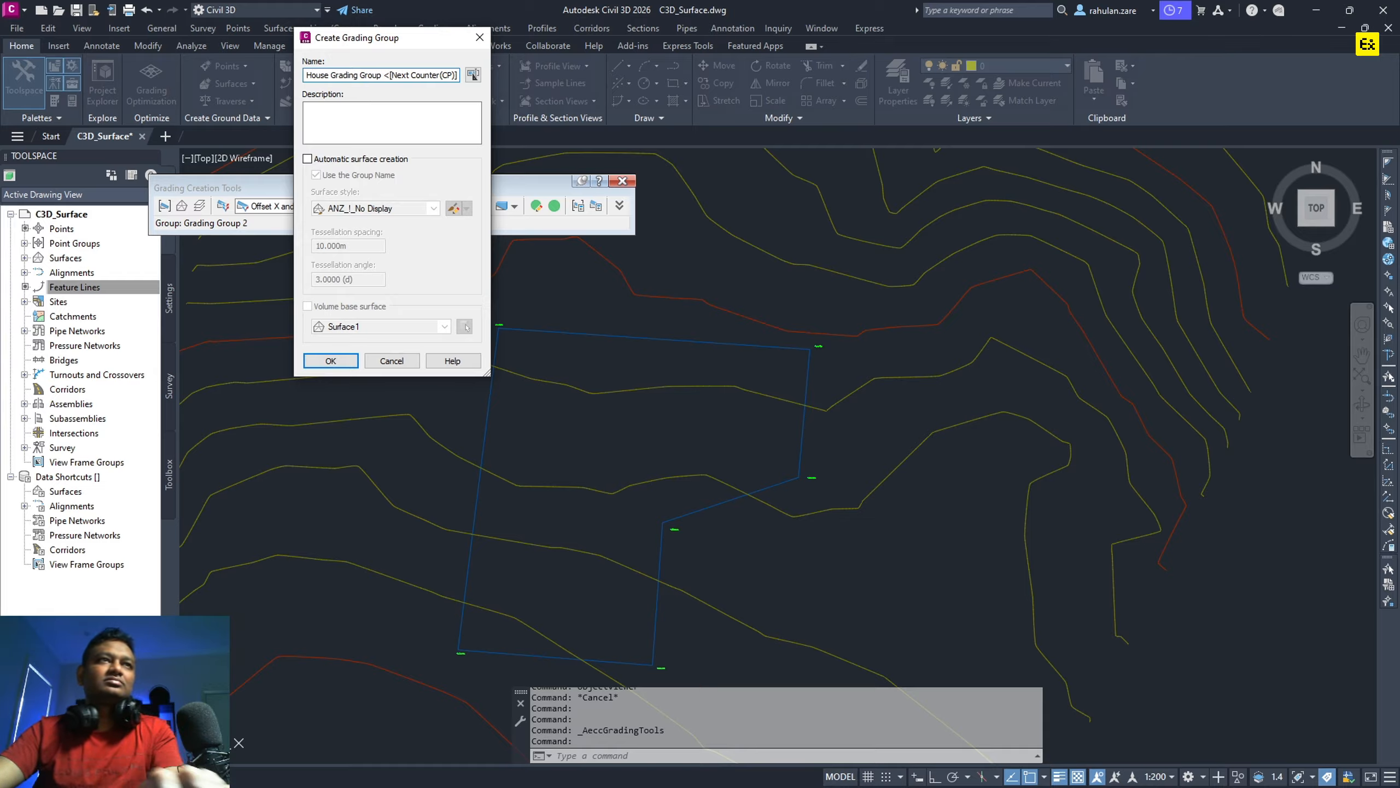
{"action": "left_click_drag", "start_coordinate": [306, 75], "coordinate": [381, 75]}
{"action": "key", "text": "ctrl+c"}
{"action": "left_click", "coordinate": [357, 119]}
{"action": "key", "text": "ctrl+v"}
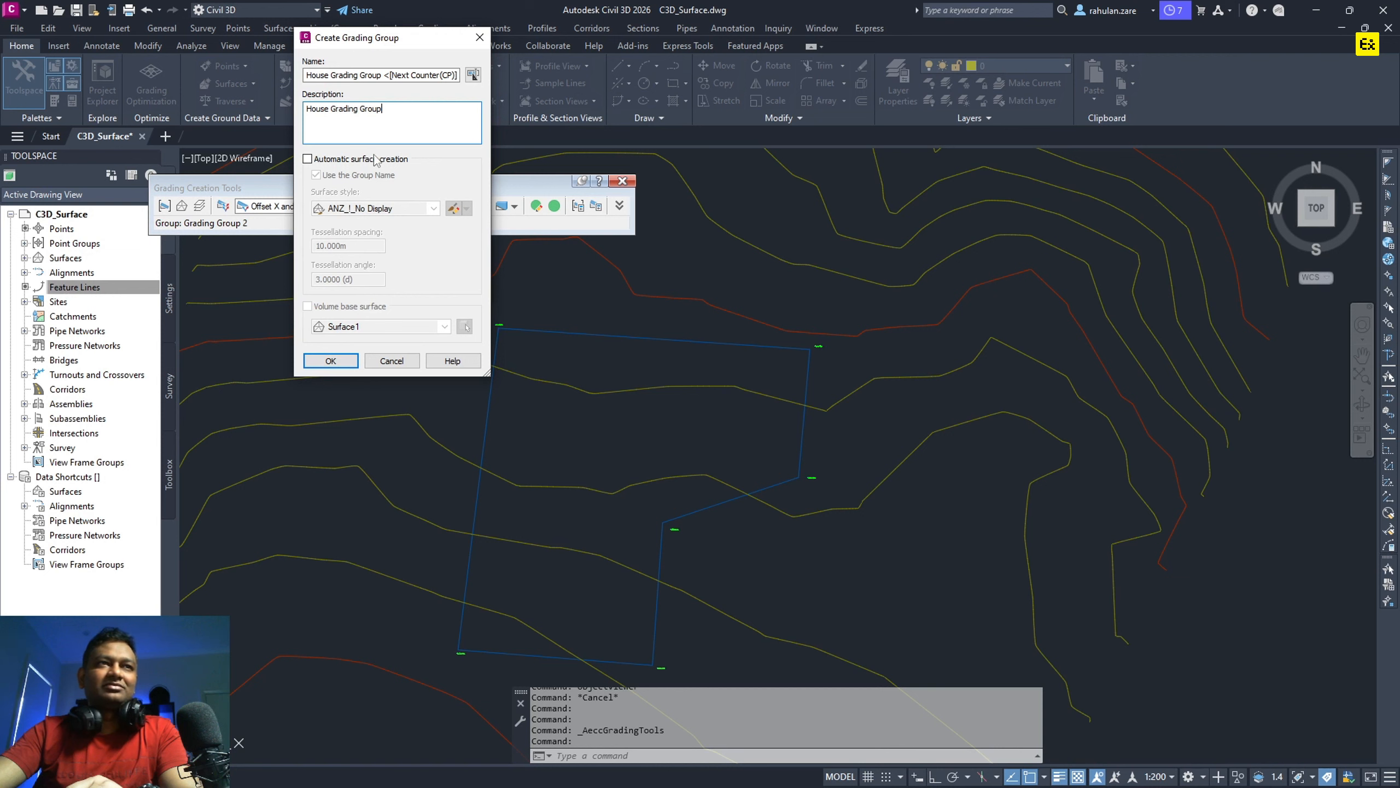
{"action": "left_click", "coordinate": [349, 361]}
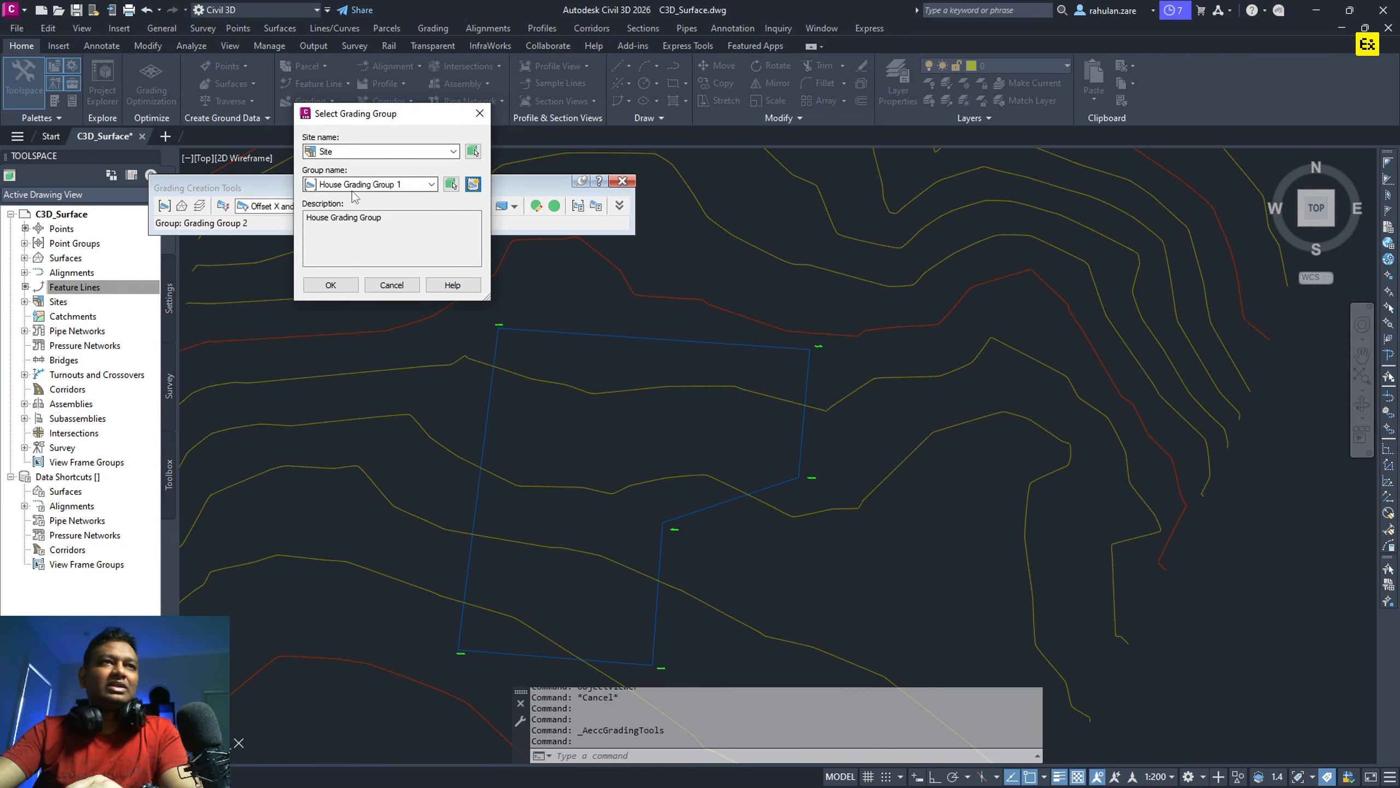
{"action": "left_click", "coordinate": [341, 281]}
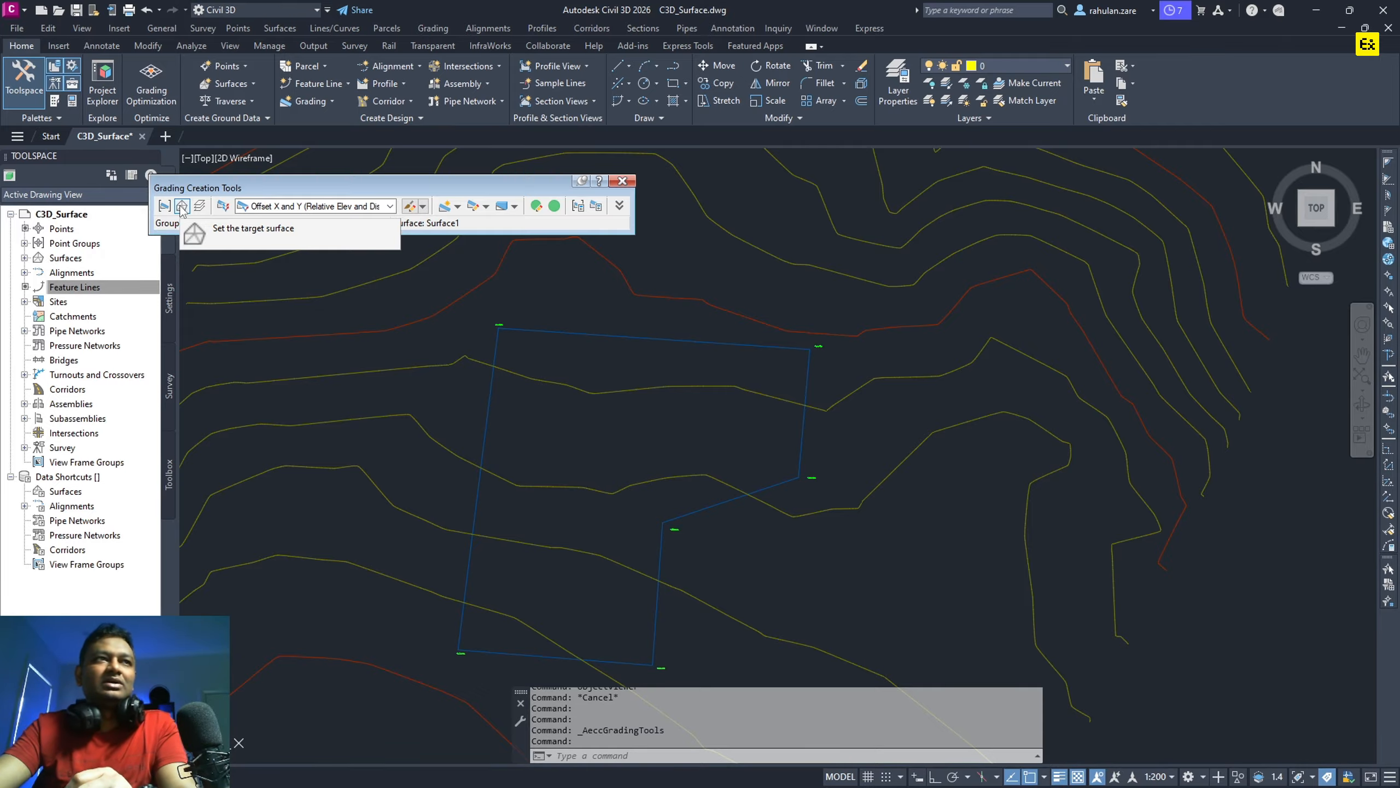
Set Surface1, picked from the drawing, as the grading's target surface.
{"action": "left_click", "coordinate": [182, 207]}
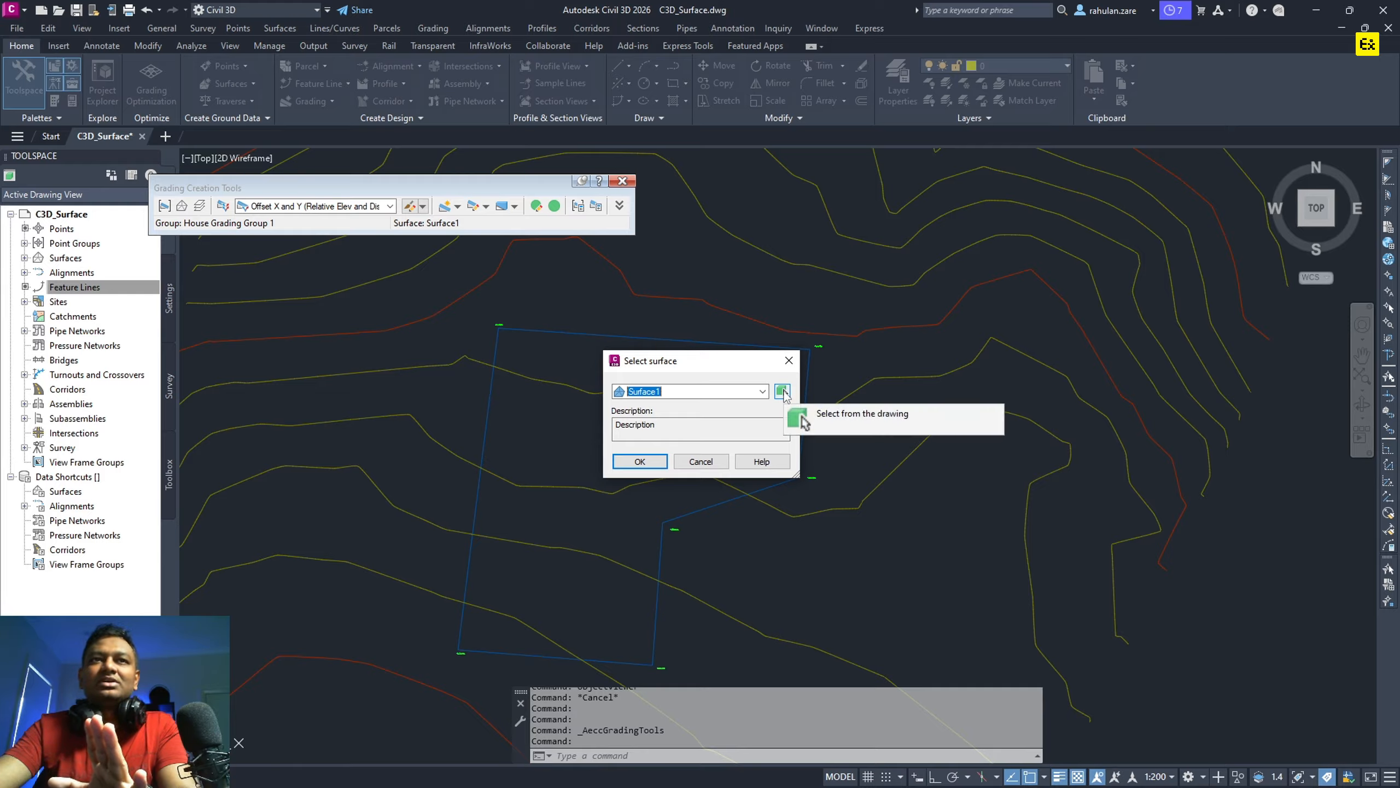
{"action": "left_click", "coordinate": [782, 392]}
{"action": "left_click", "coordinate": [850, 335]}
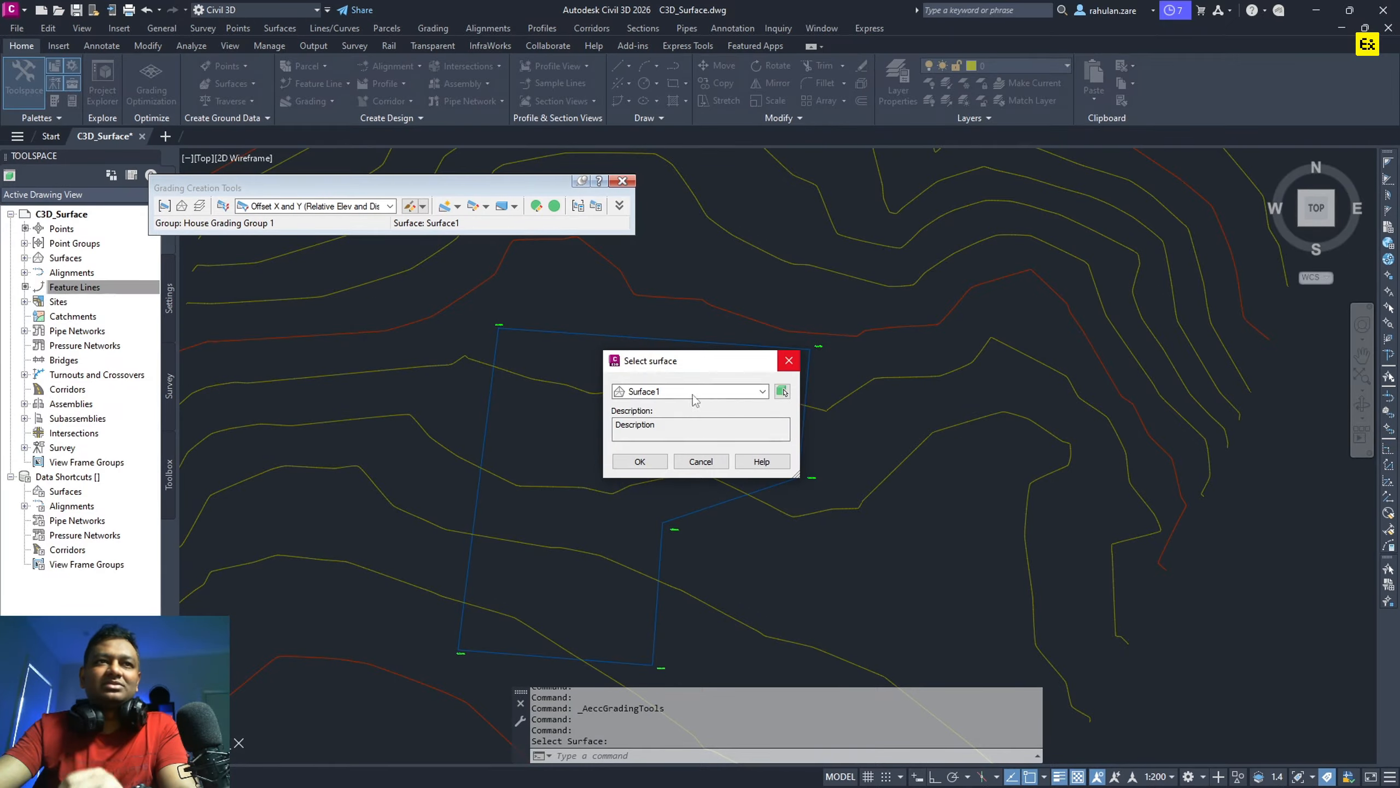
{"action": "left_click", "coordinate": [650, 461]}
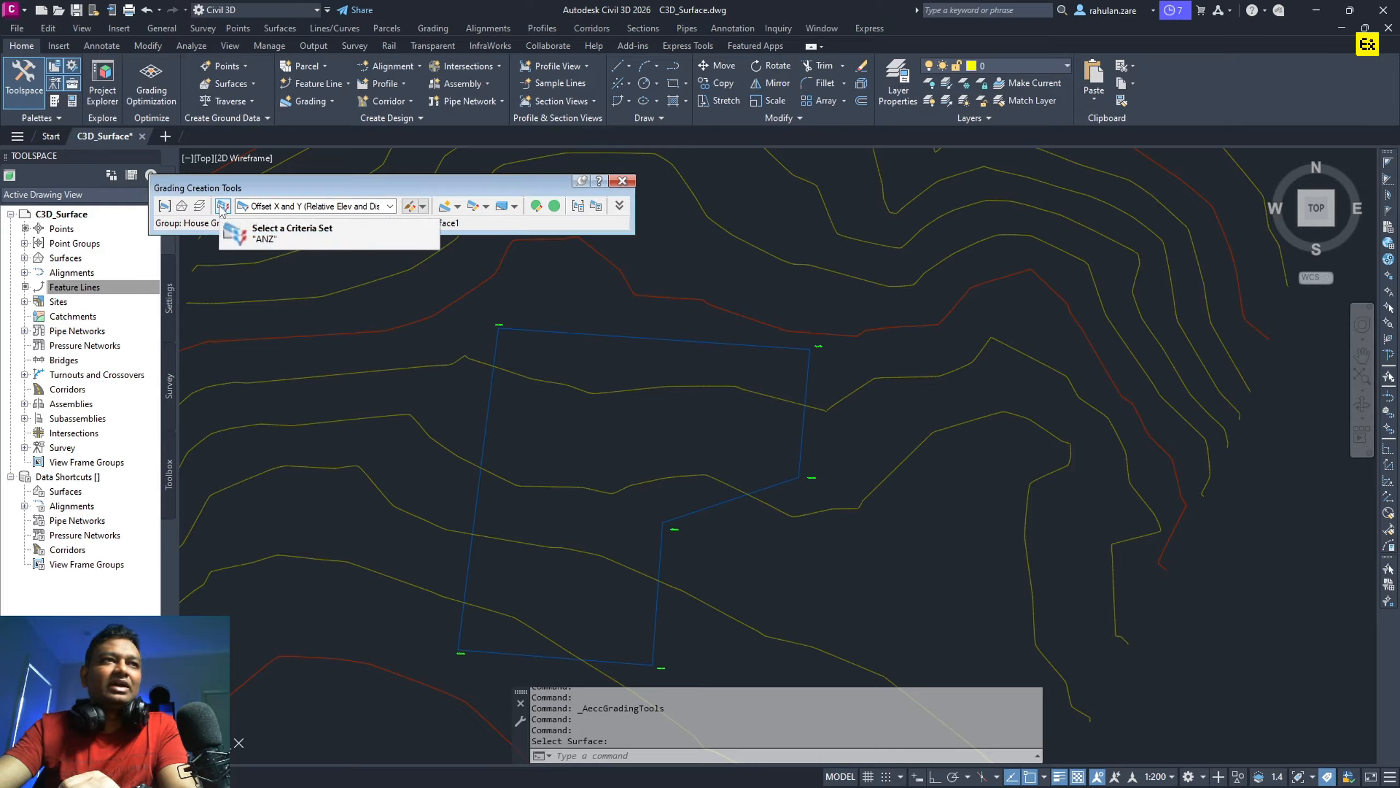
Choose Surface at Grade (%) as the grading criteria.
{"action": "left_click", "coordinate": [303, 207]}
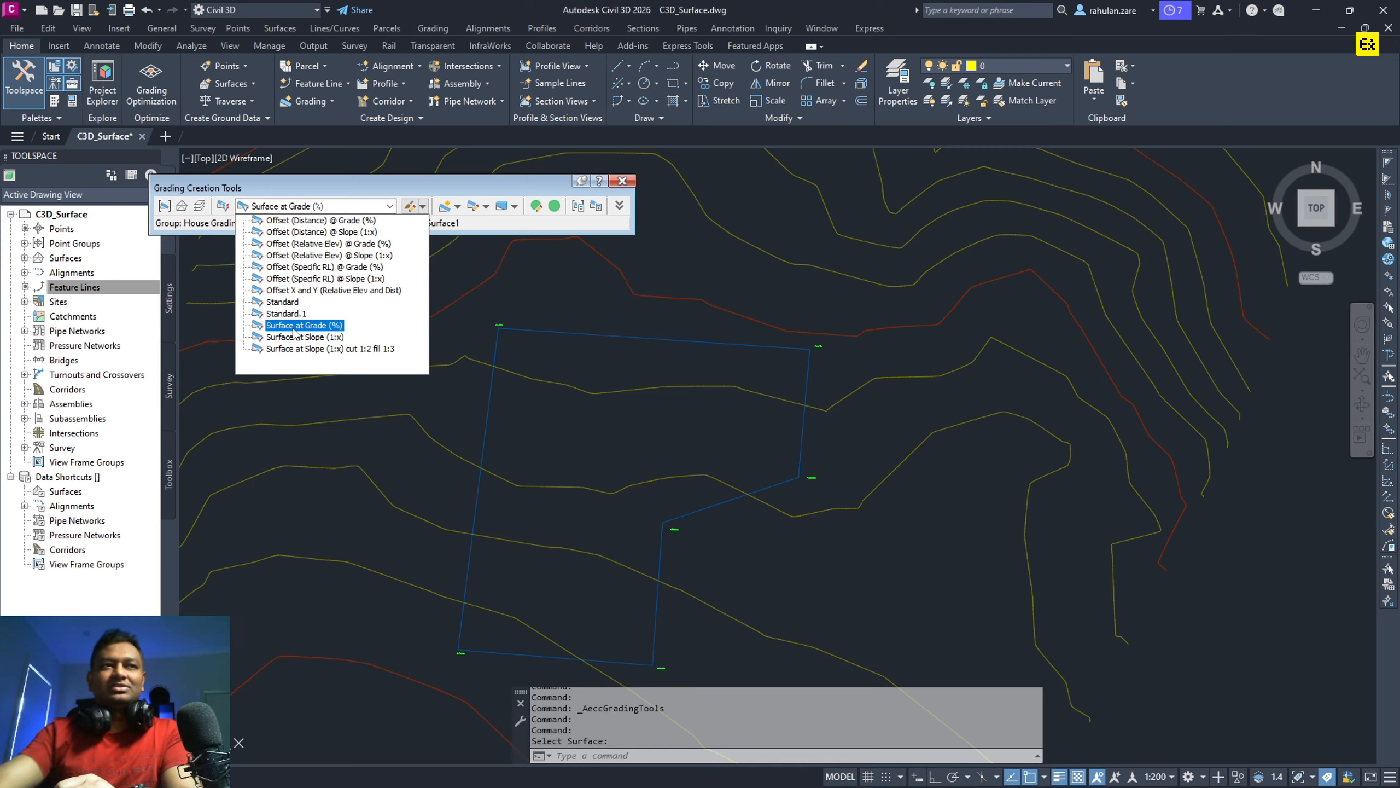
{"action": "key", "text": "Up"}
{"action": "key", "text": "Up"}
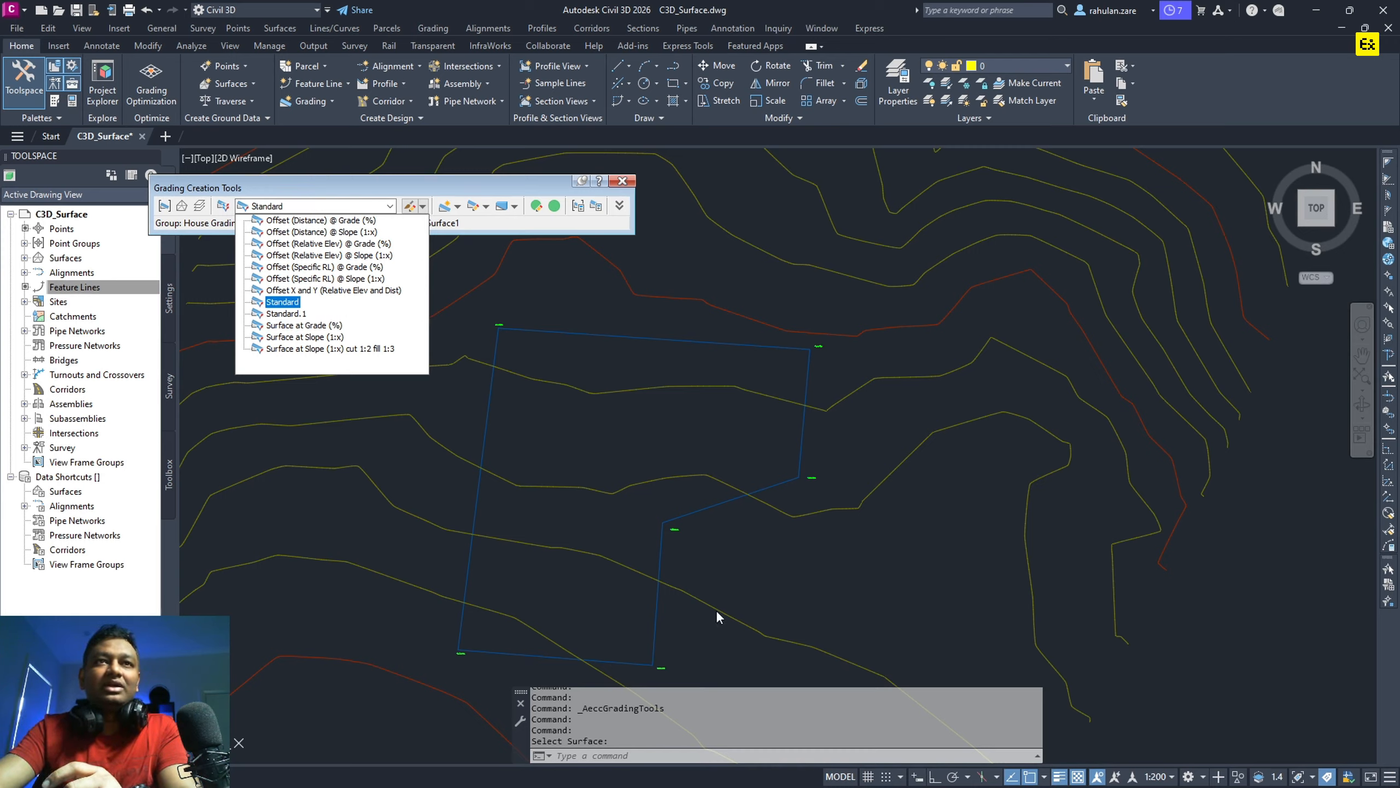
{"action": "left_click", "coordinate": [314, 328]}
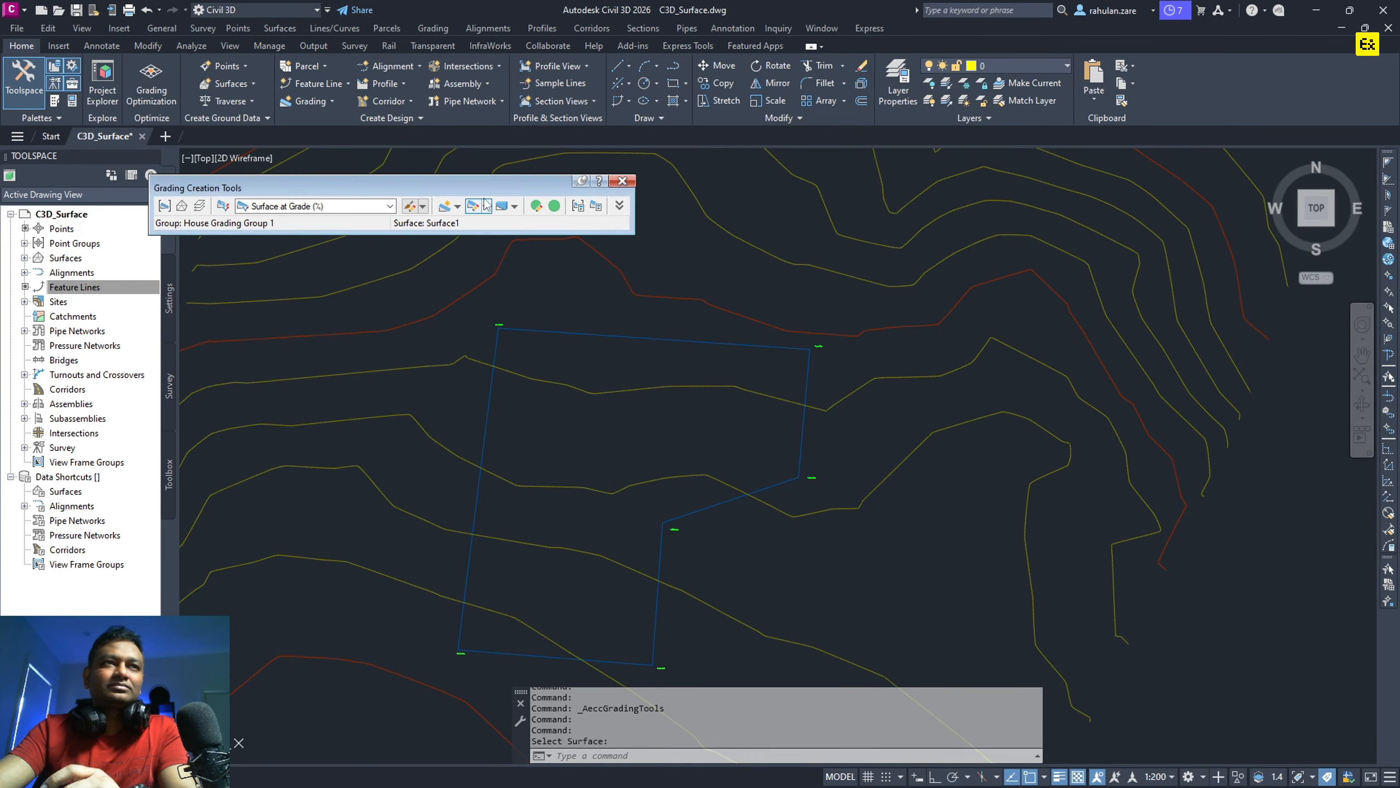
Try to create a grading from the L-shaped feature line.
{"action": "left_click", "coordinate": [458, 206]}
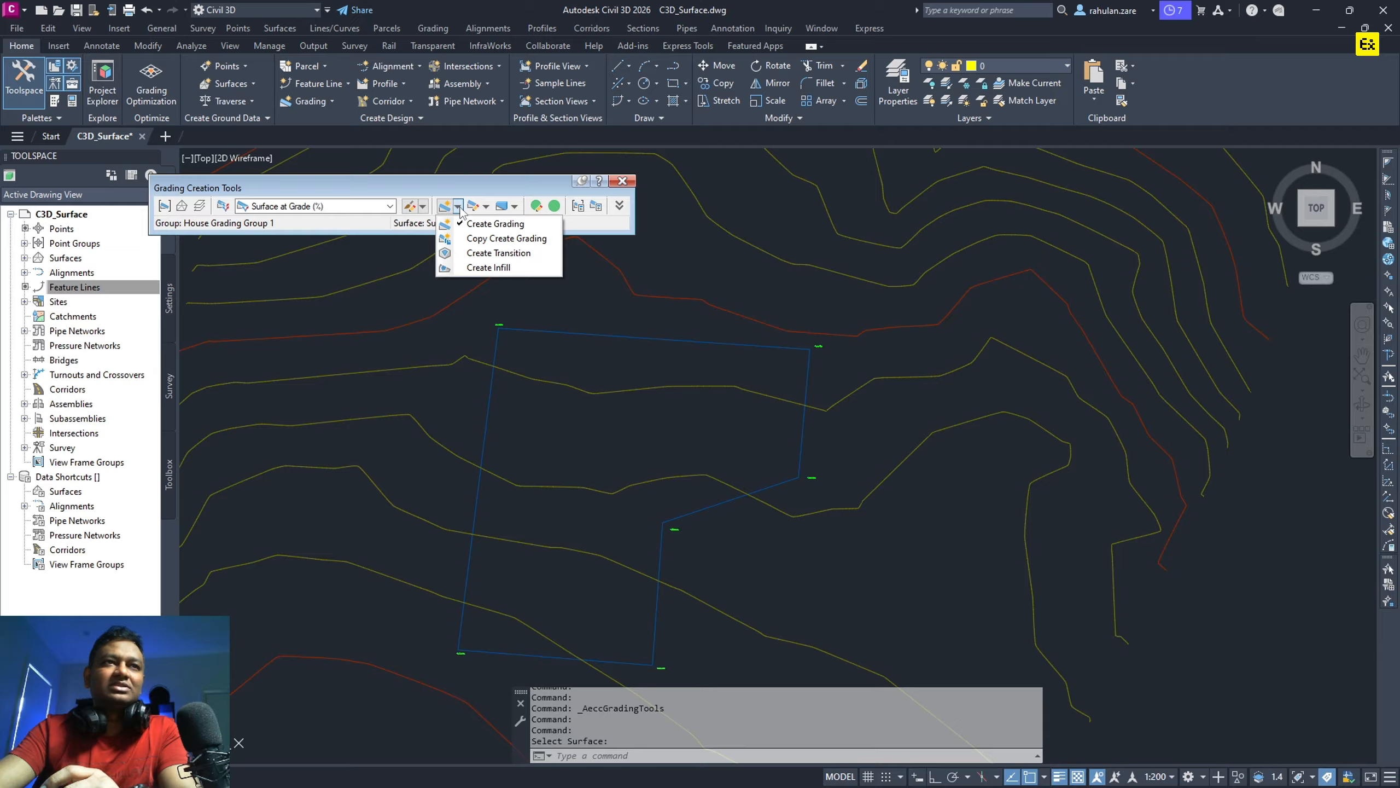
{"action": "left_click", "coordinate": [475, 223]}
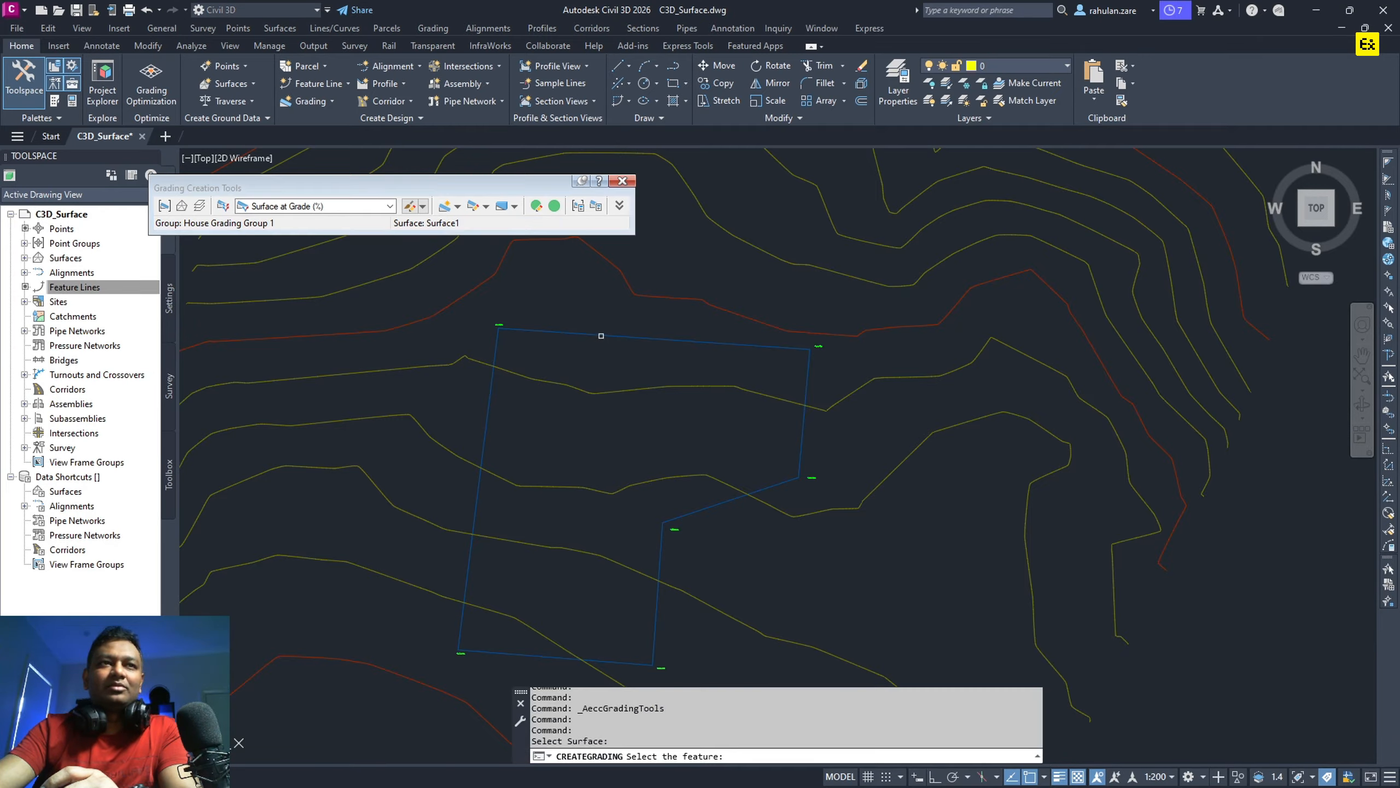
{"action": "left_click", "coordinate": [582, 335]}
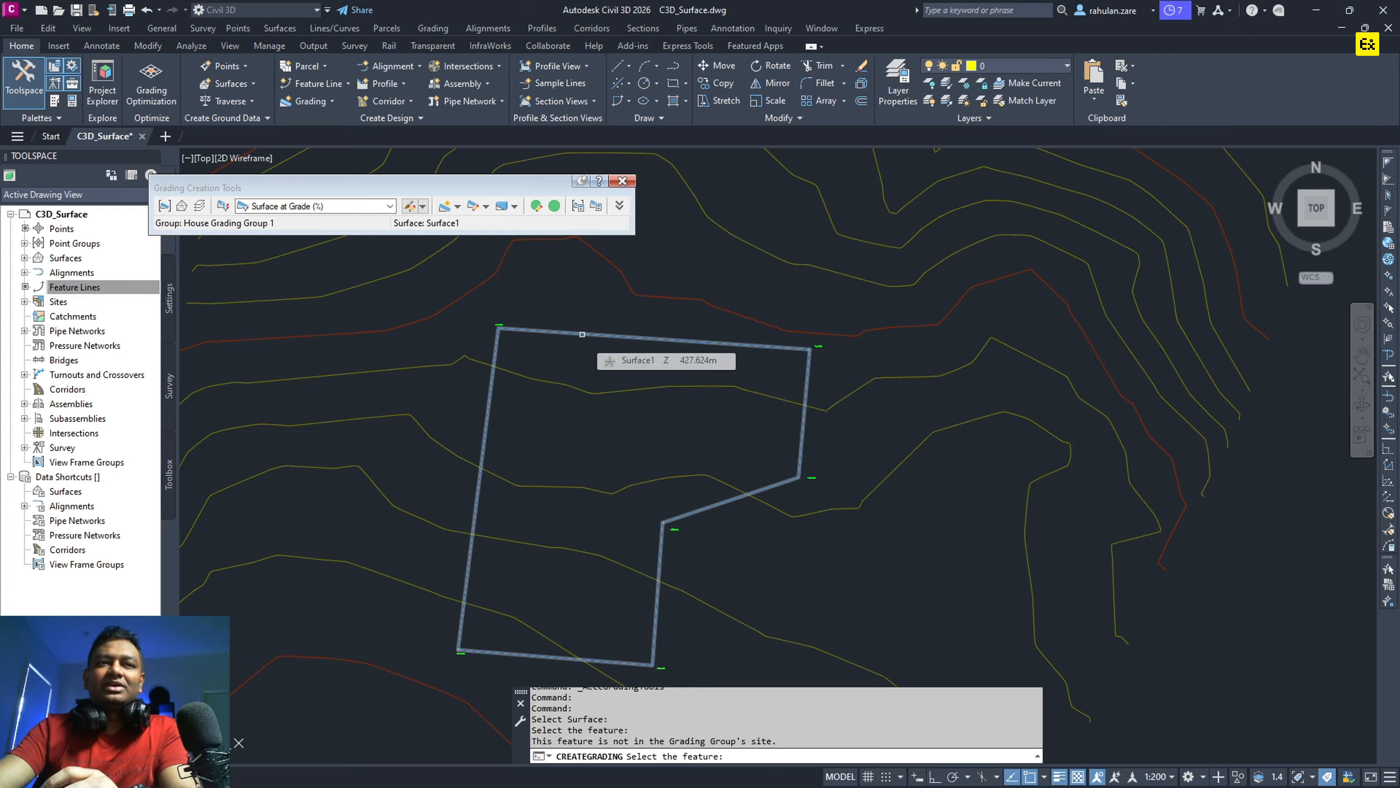
{"action": "left_click", "coordinate": [582, 333]}
{"action": "left_click", "coordinate": [580, 332]}
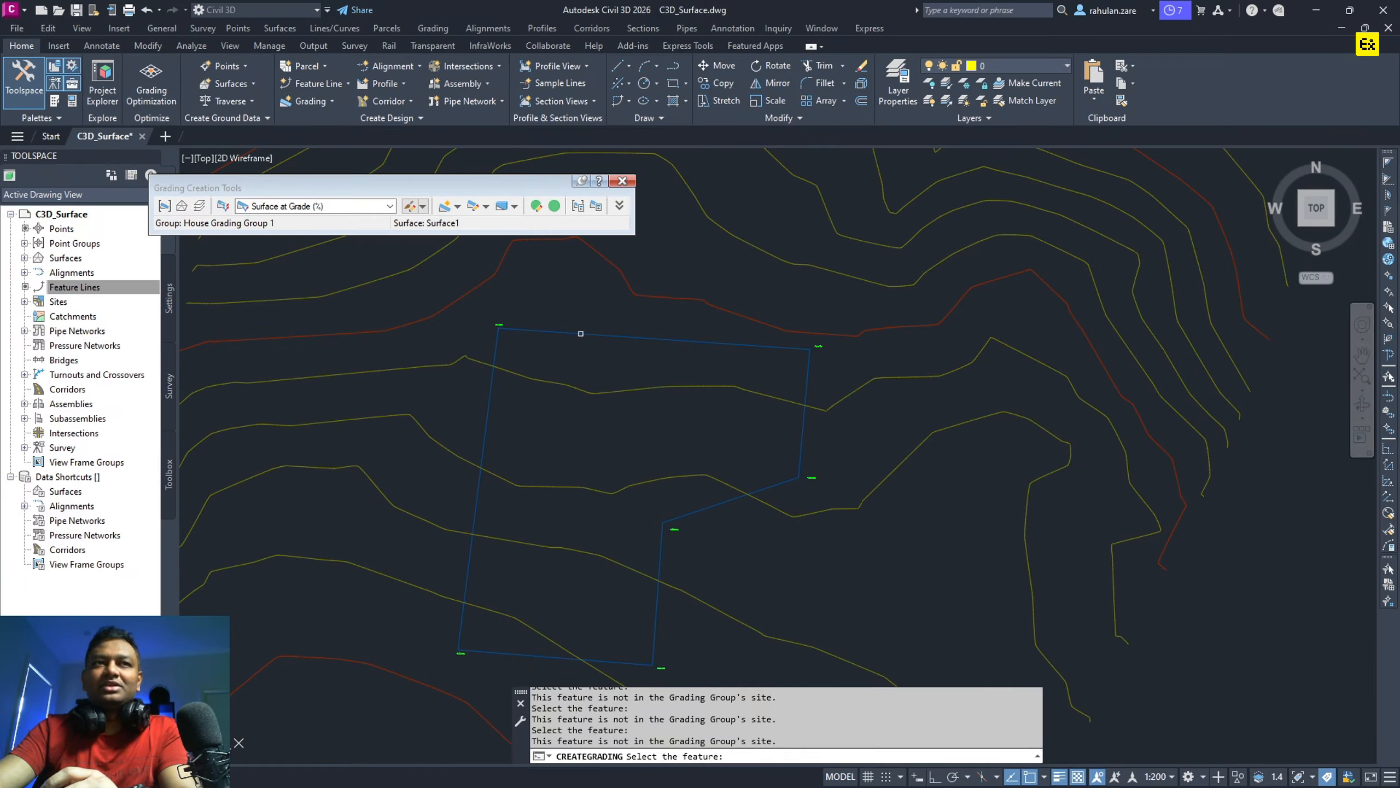
{"action": "left_click", "coordinate": [577, 333]}
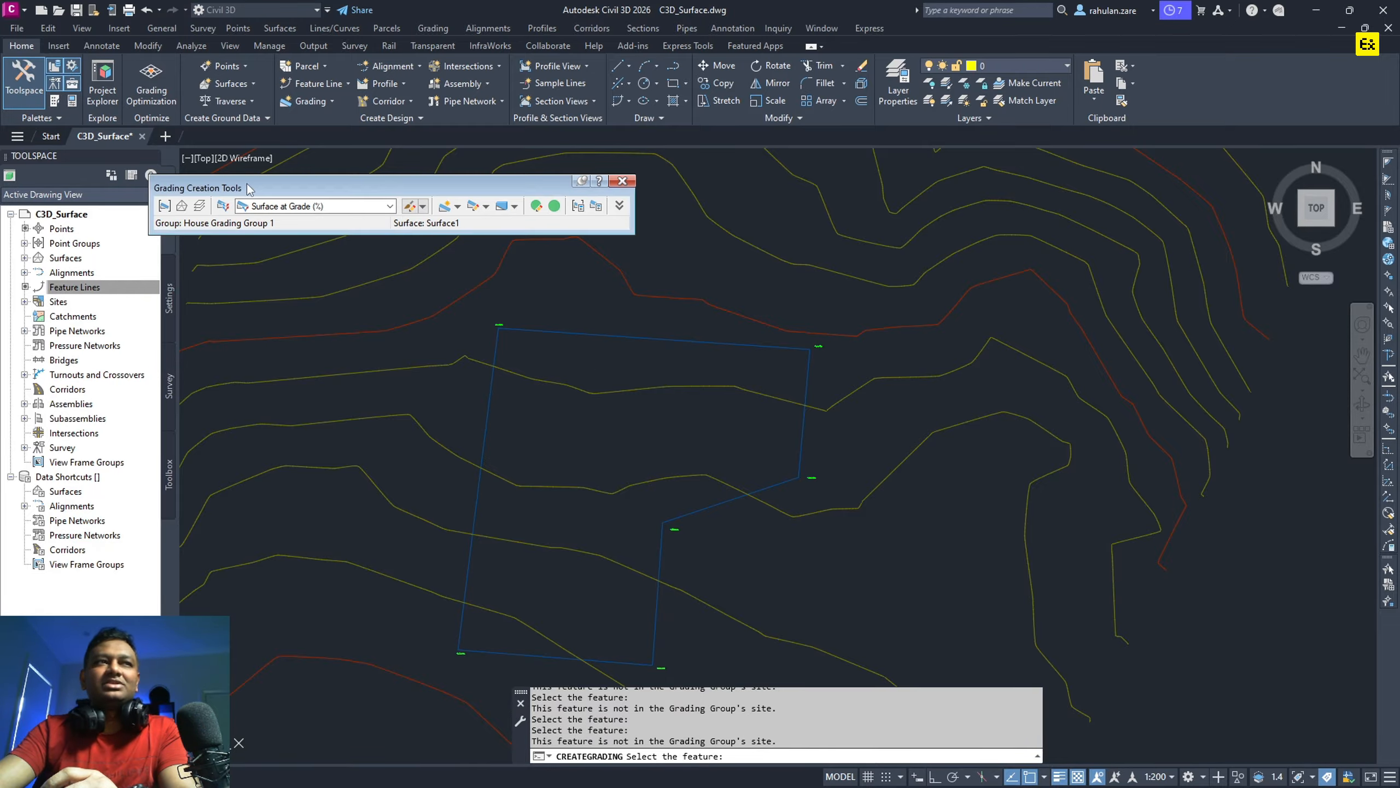
{"action": "key", "text": "Escape"}
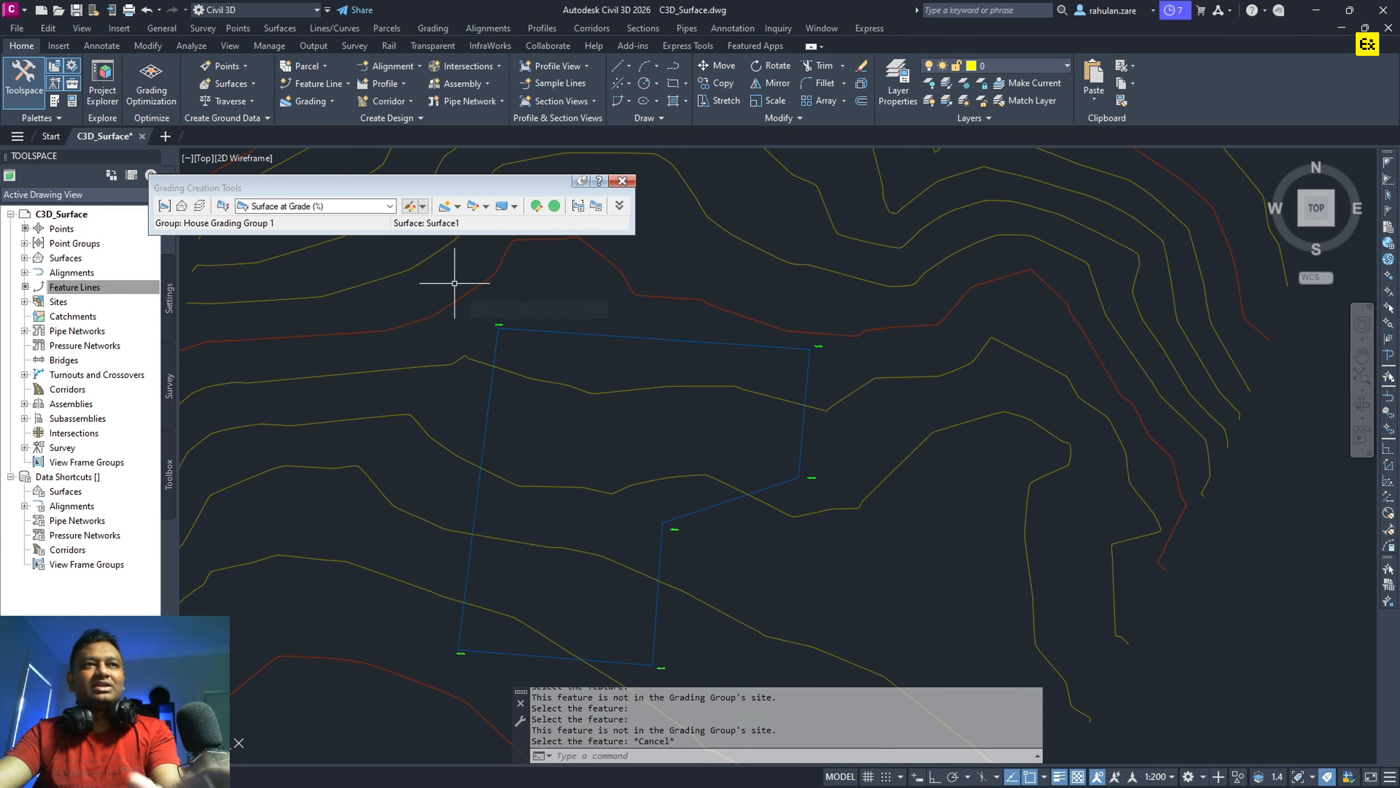
Move the L-shaped feature line to the site named Site and check the feature lines and grading groups listed under that site.
{"action": "left_click", "coordinate": [557, 332]}
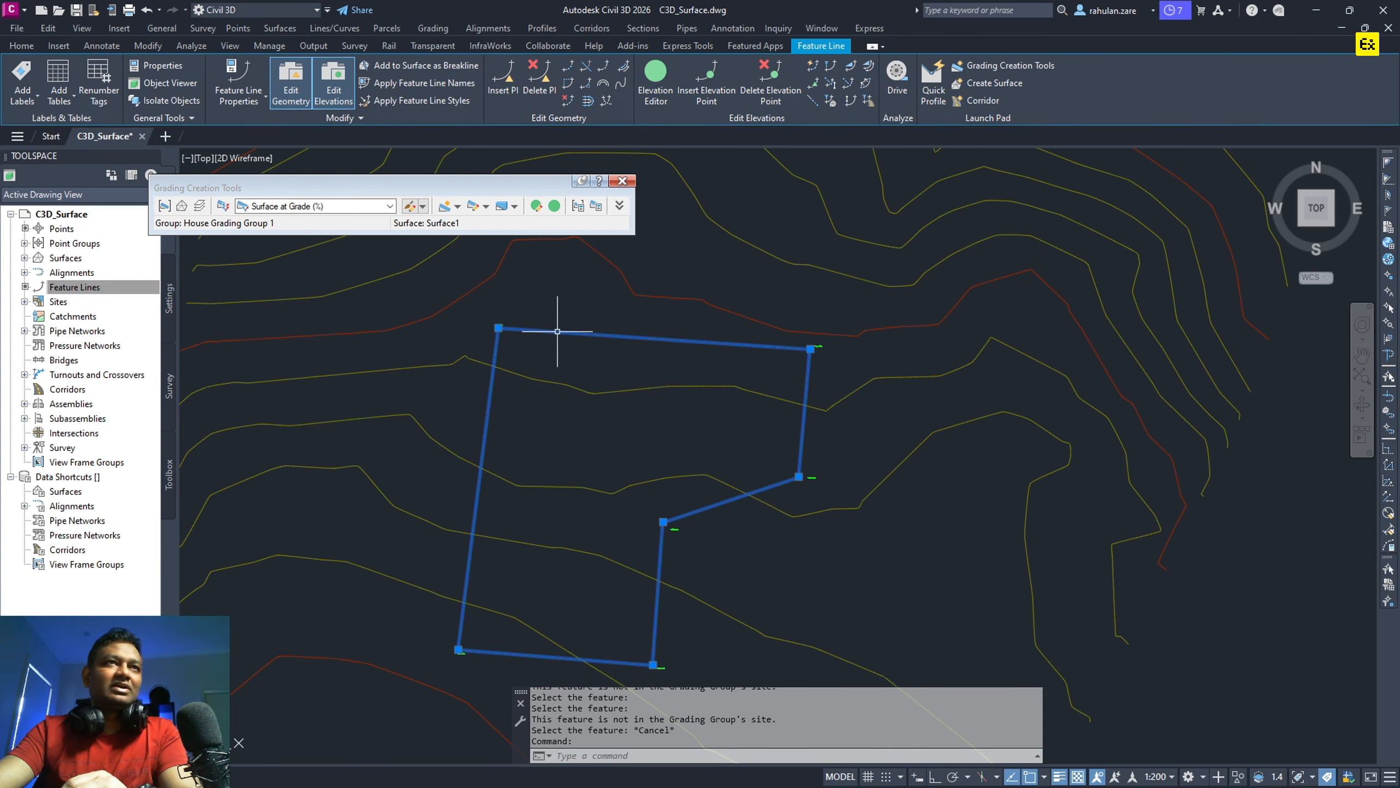
{"action": "right_click", "coordinate": [558, 332]}
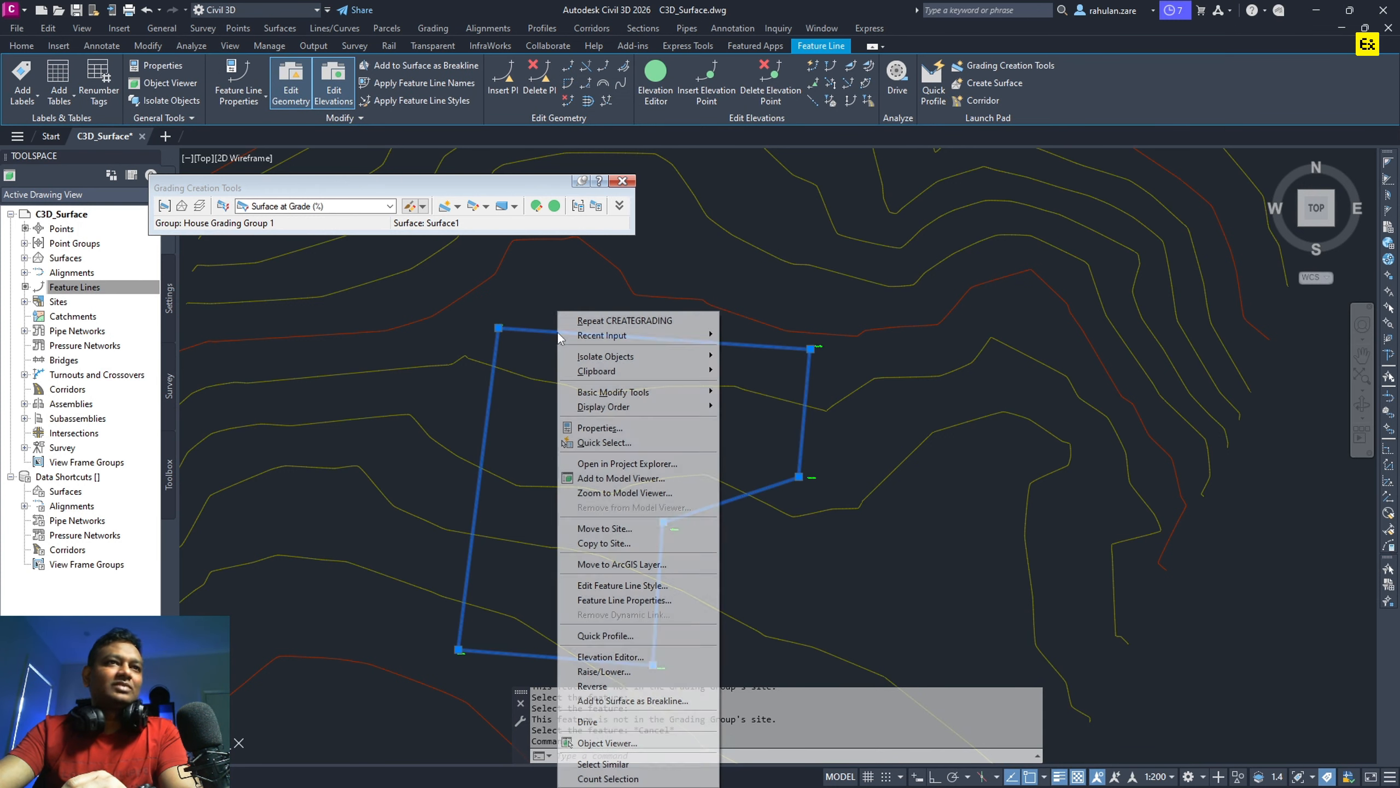
{"action": "left_click", "coordinate": [614, 529]}
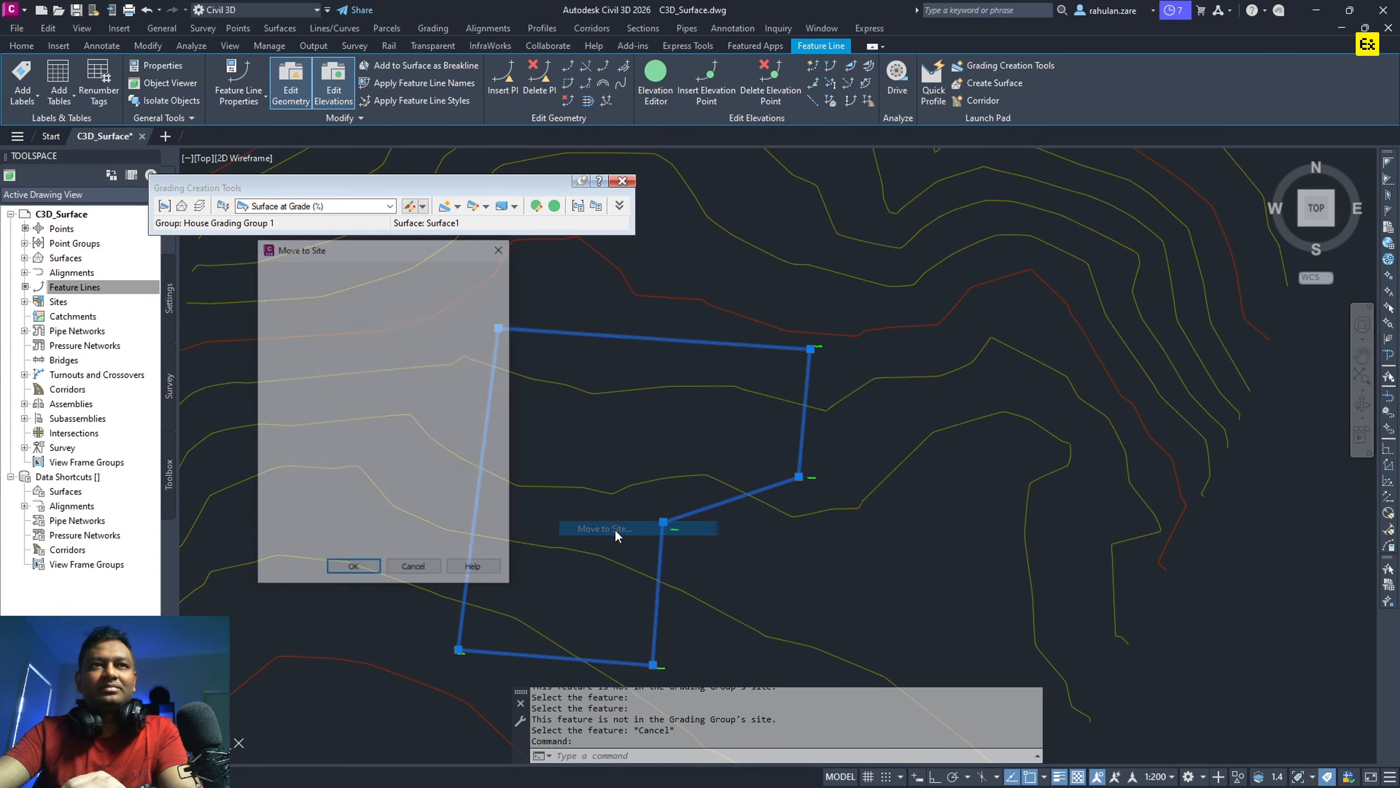
{"action": "left_click", "coordinate": [324, 286]}
{"action": "left_click", "coordinate": [325, 286]}
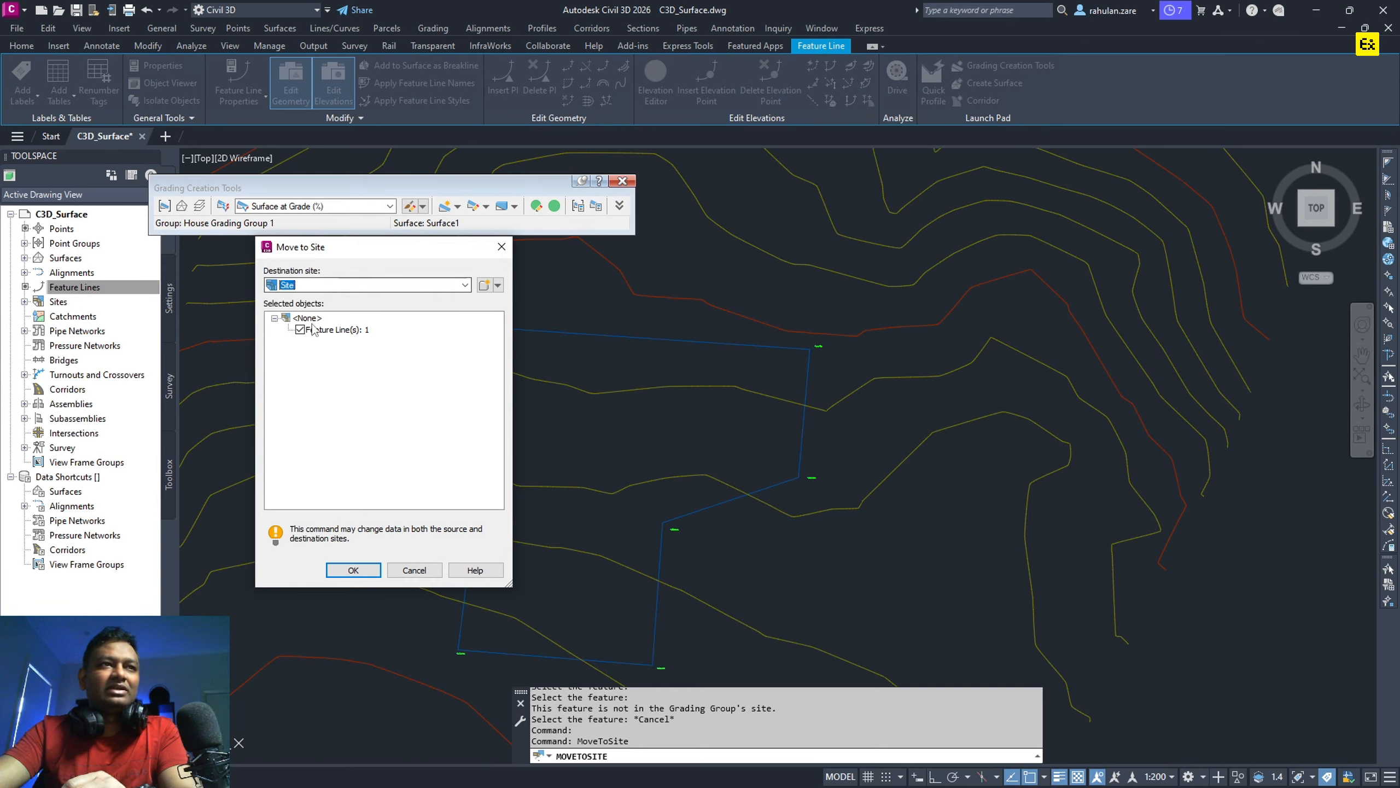
{"action": "left_click", "coordinate": [353, 570]}
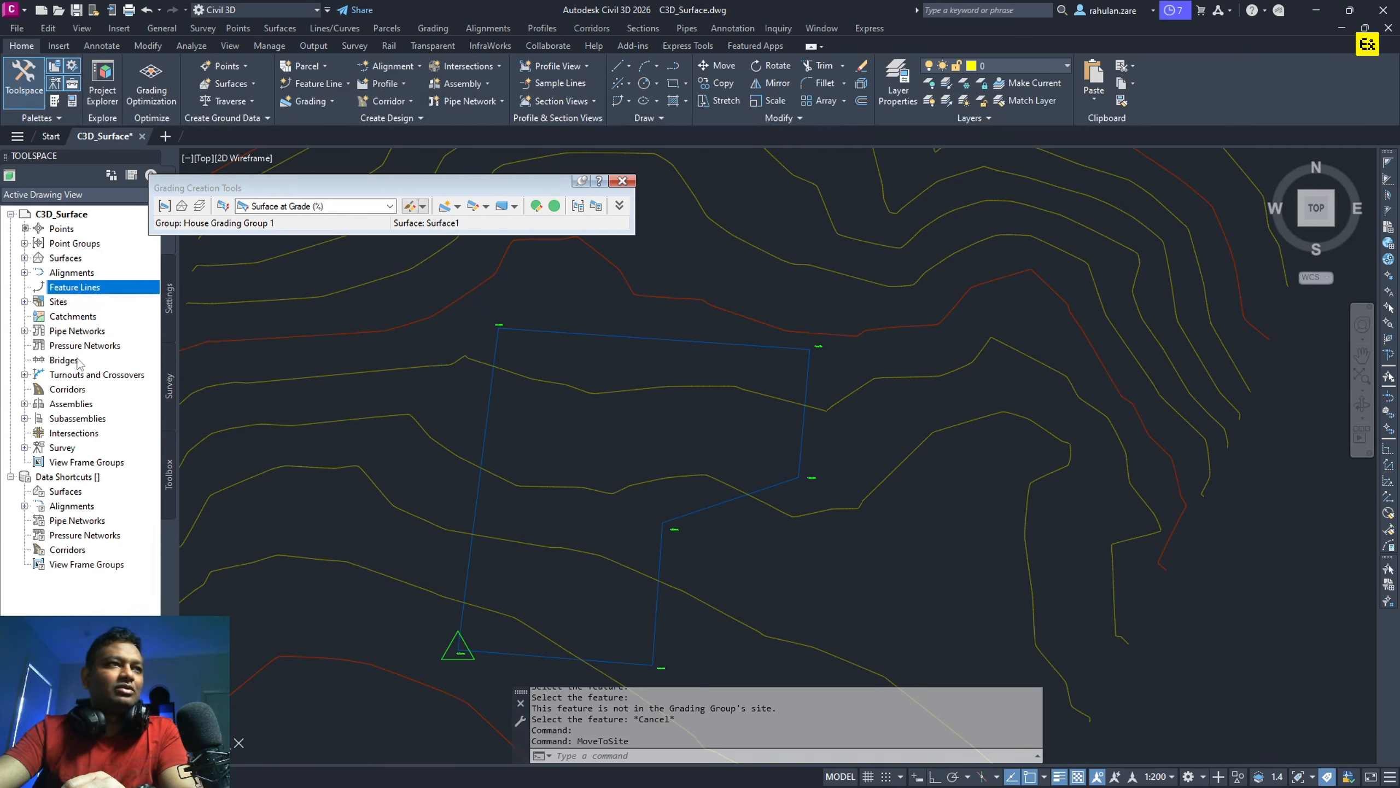
{"action": "left_click", "coordinate": [24, 302]}
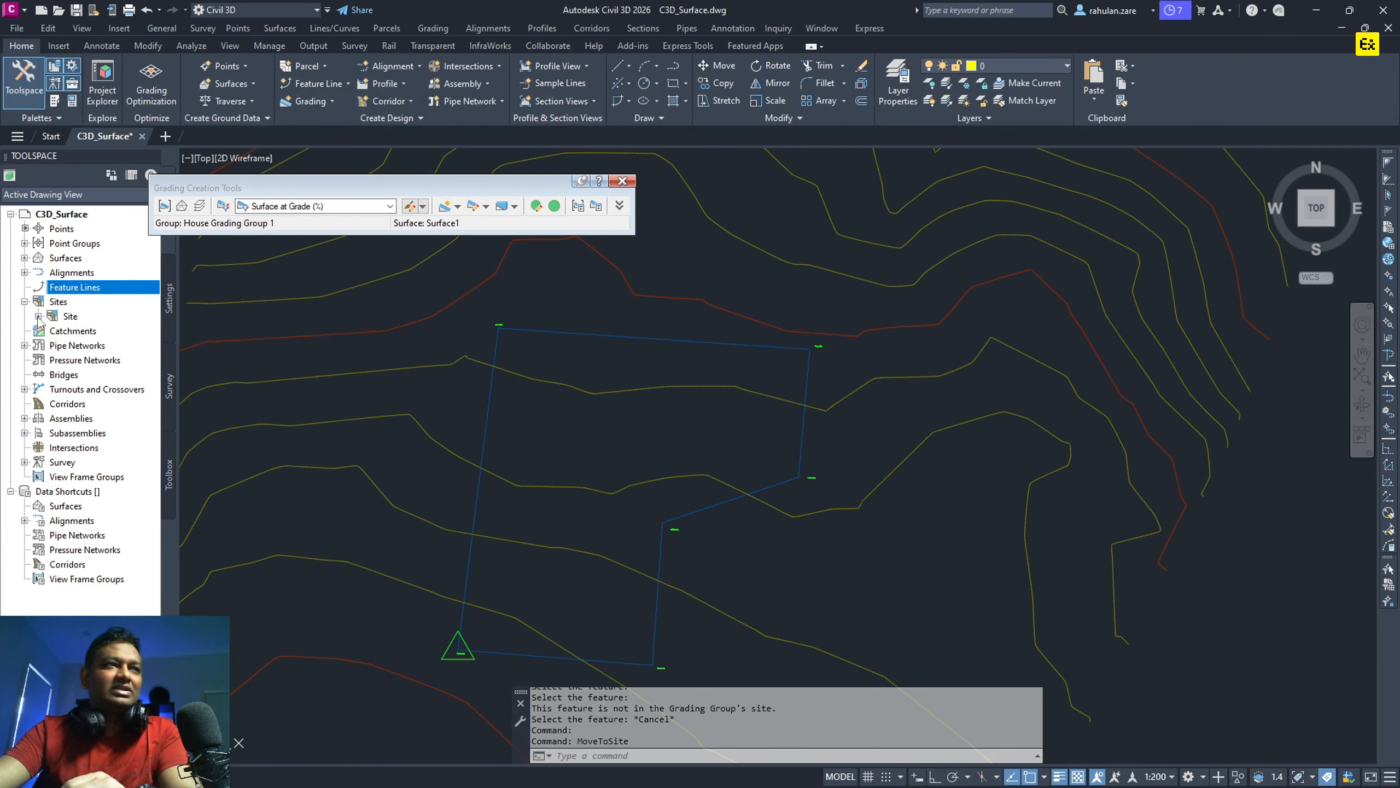
{"action": "left_click", "coordinate": [38, 316]}
{"action": "left_click", "coordinate": [92, 347]}
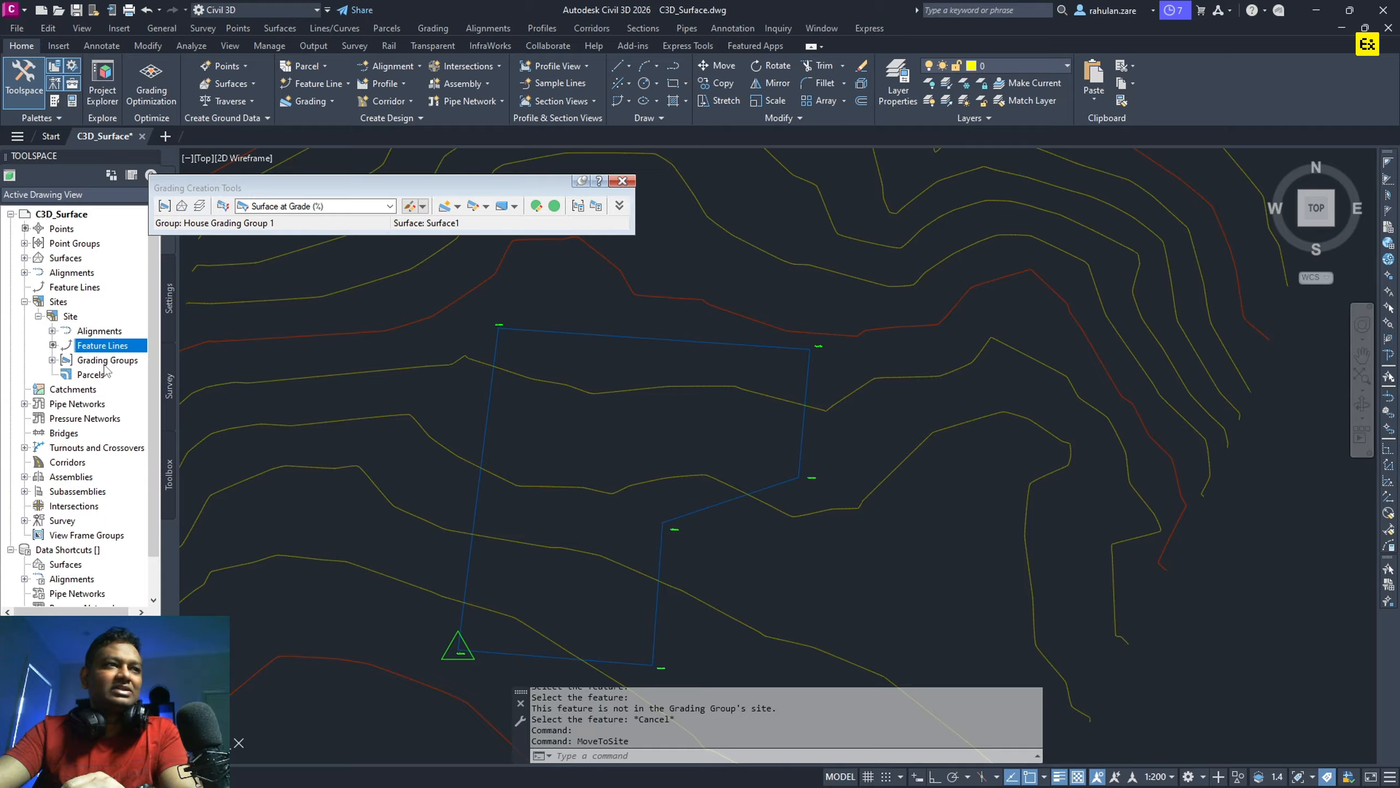
{"action": "left_click", "coordinate": [106, 365]}
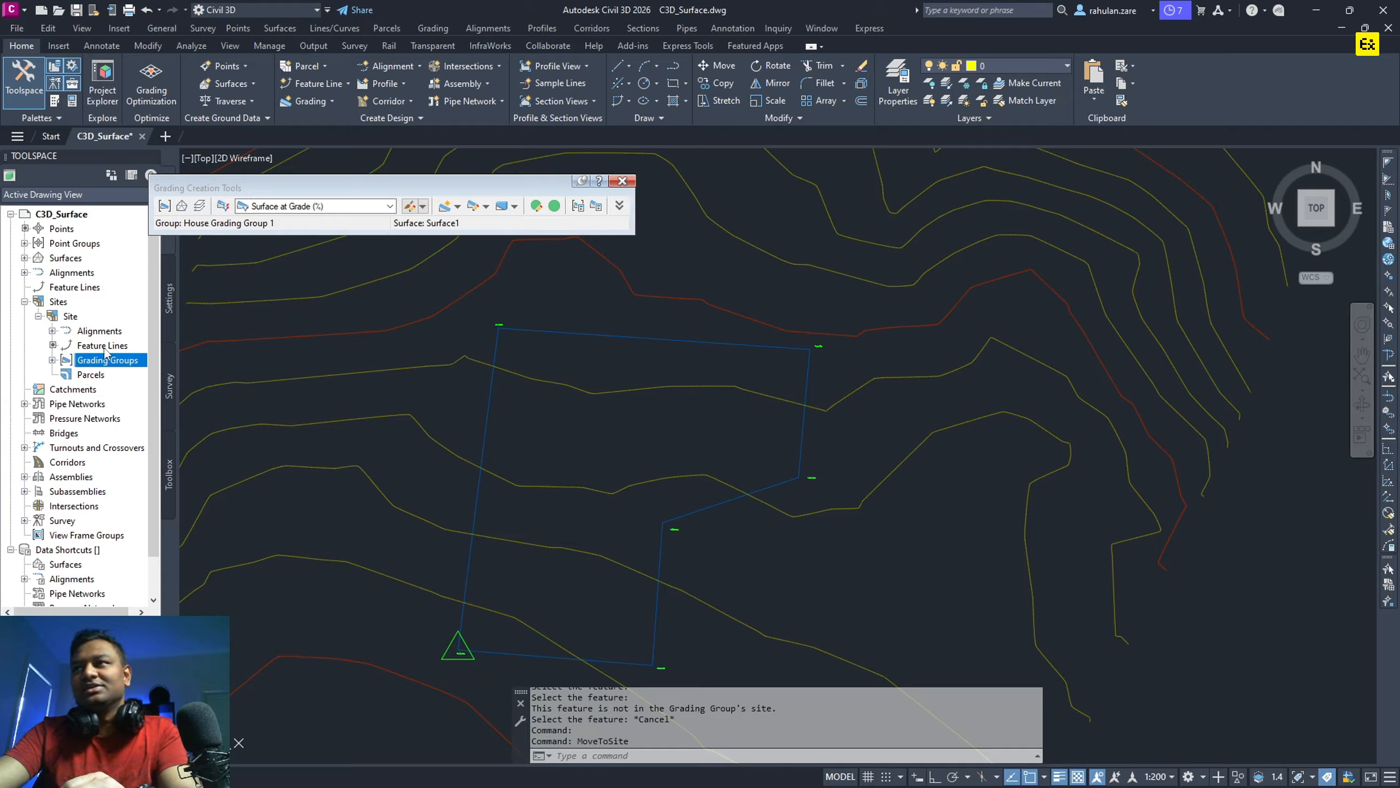
Create a grading on the outer side of the L-shaped feature line along its entire length, with 50% cut and fill grades.
{"action": "left_click", "coordinate": [457, 210]}
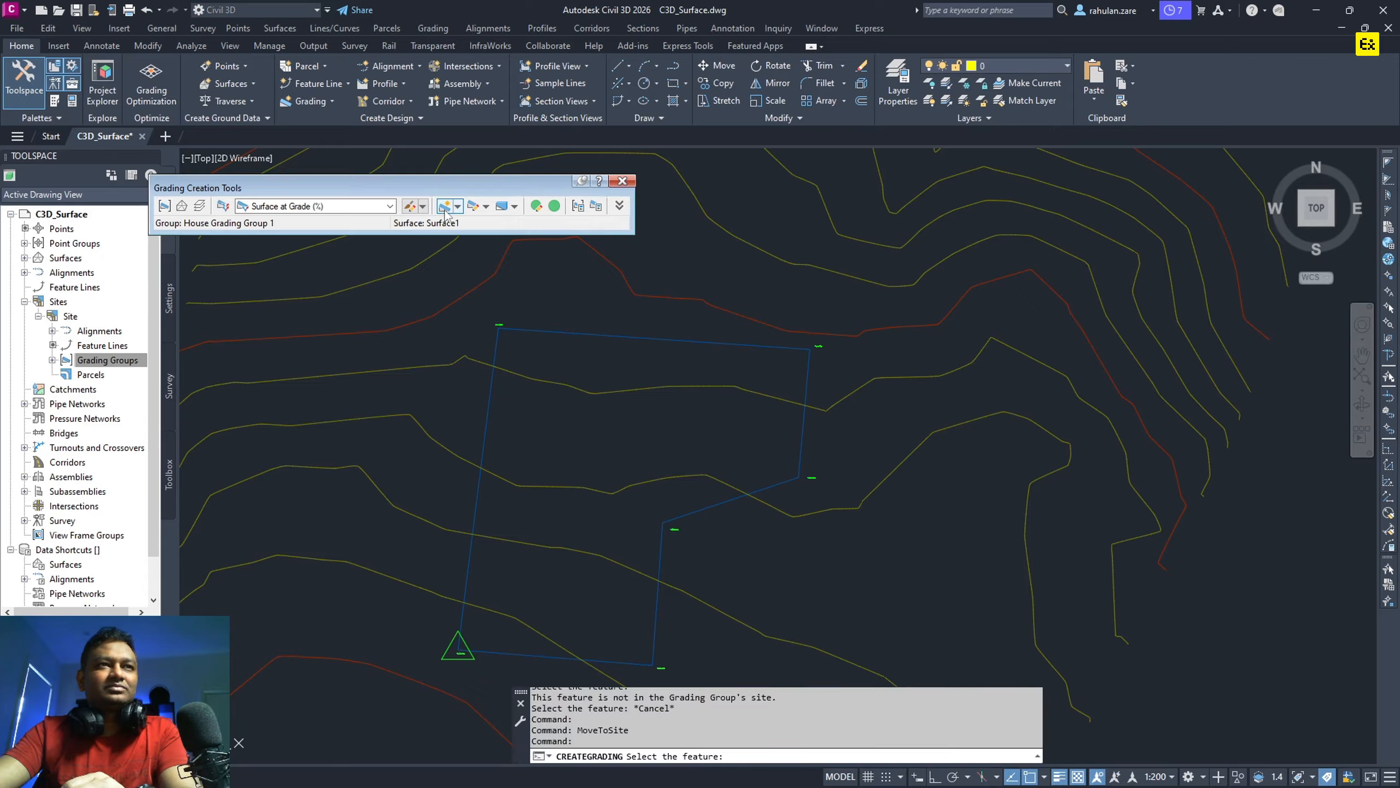
{"action": "left_click", "coordinate": [569, 334]}
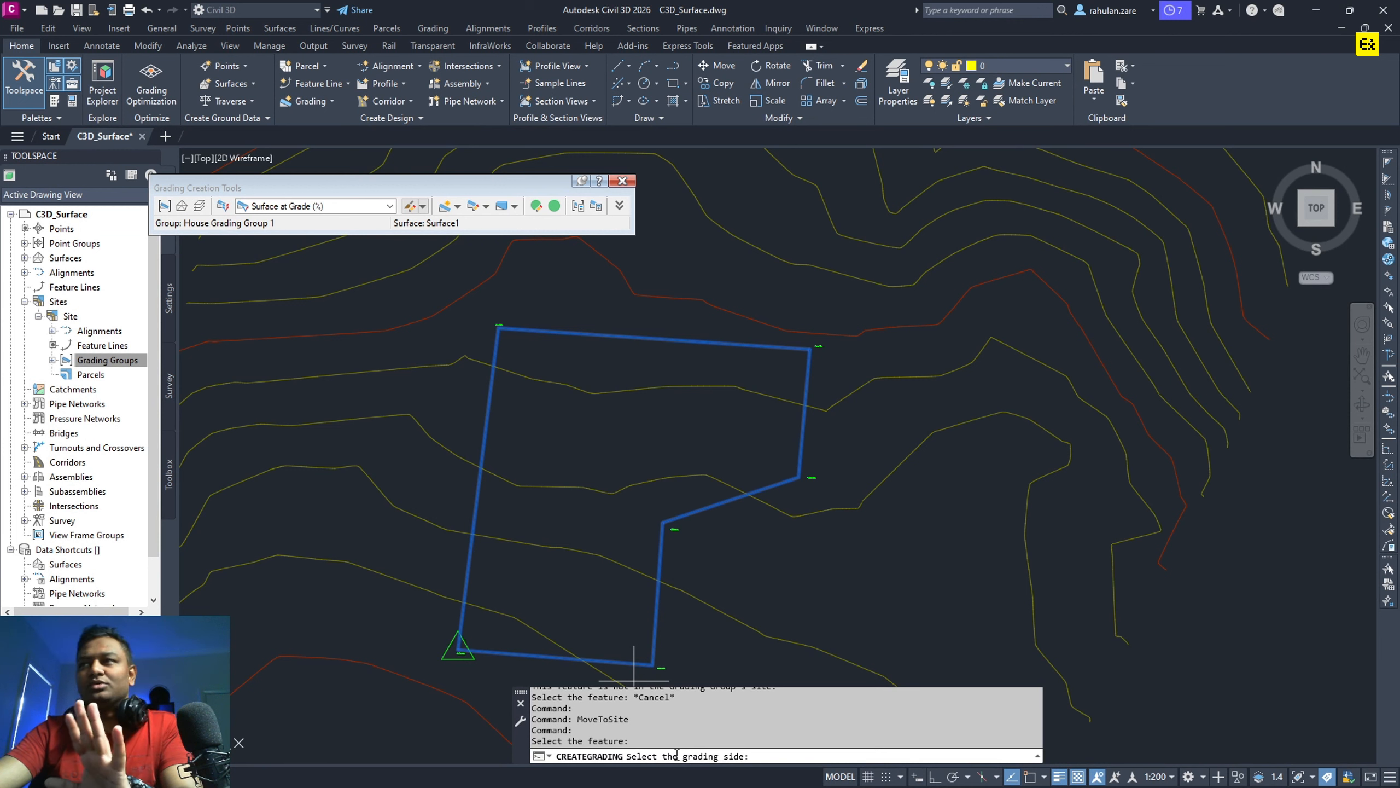
{"action": "left_click", "coordinate": [439, 348]}
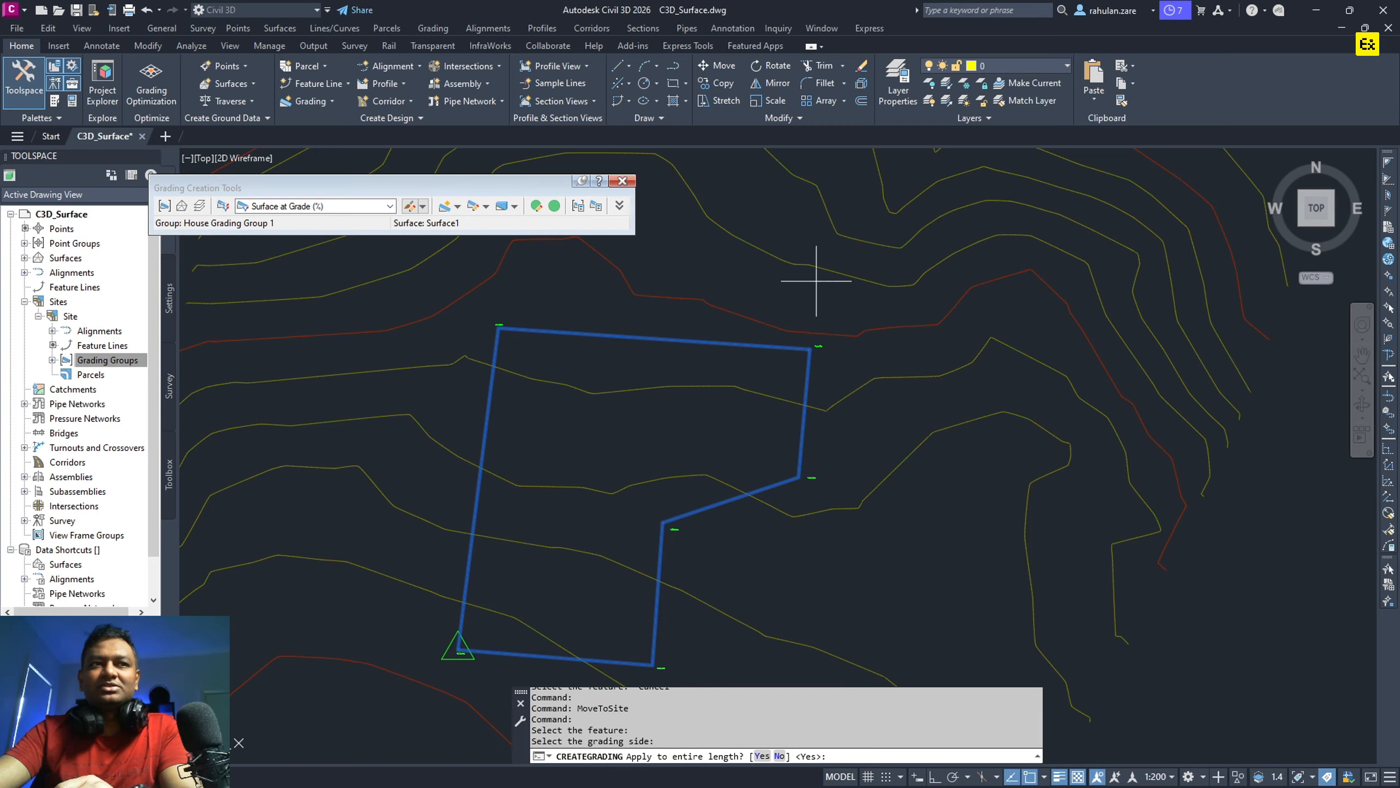
{"action": "left_click", "coordinate": [762, 756]}
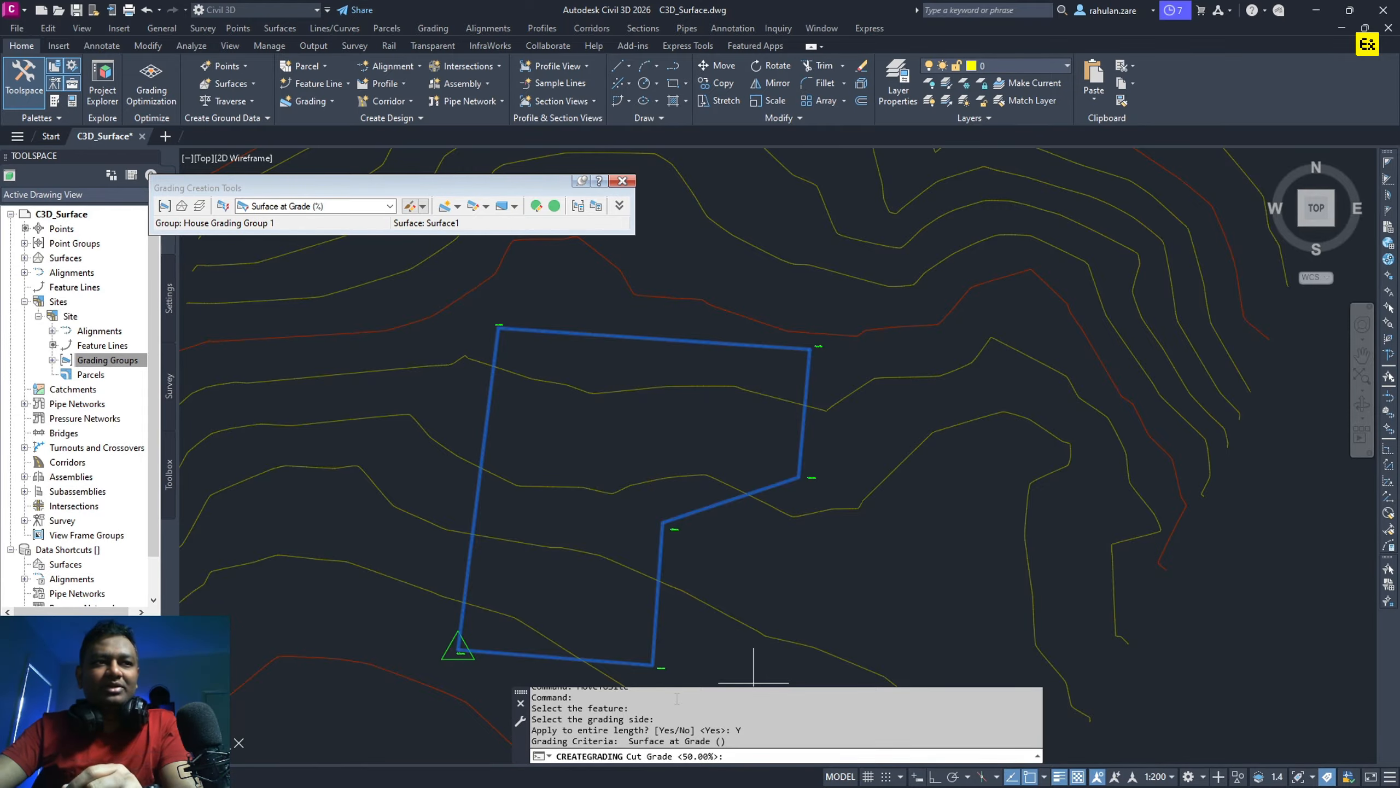
{"action": "scroll", "coordinate": [722, 563], "scroll_direction": "down", "scroll_amount": 5}
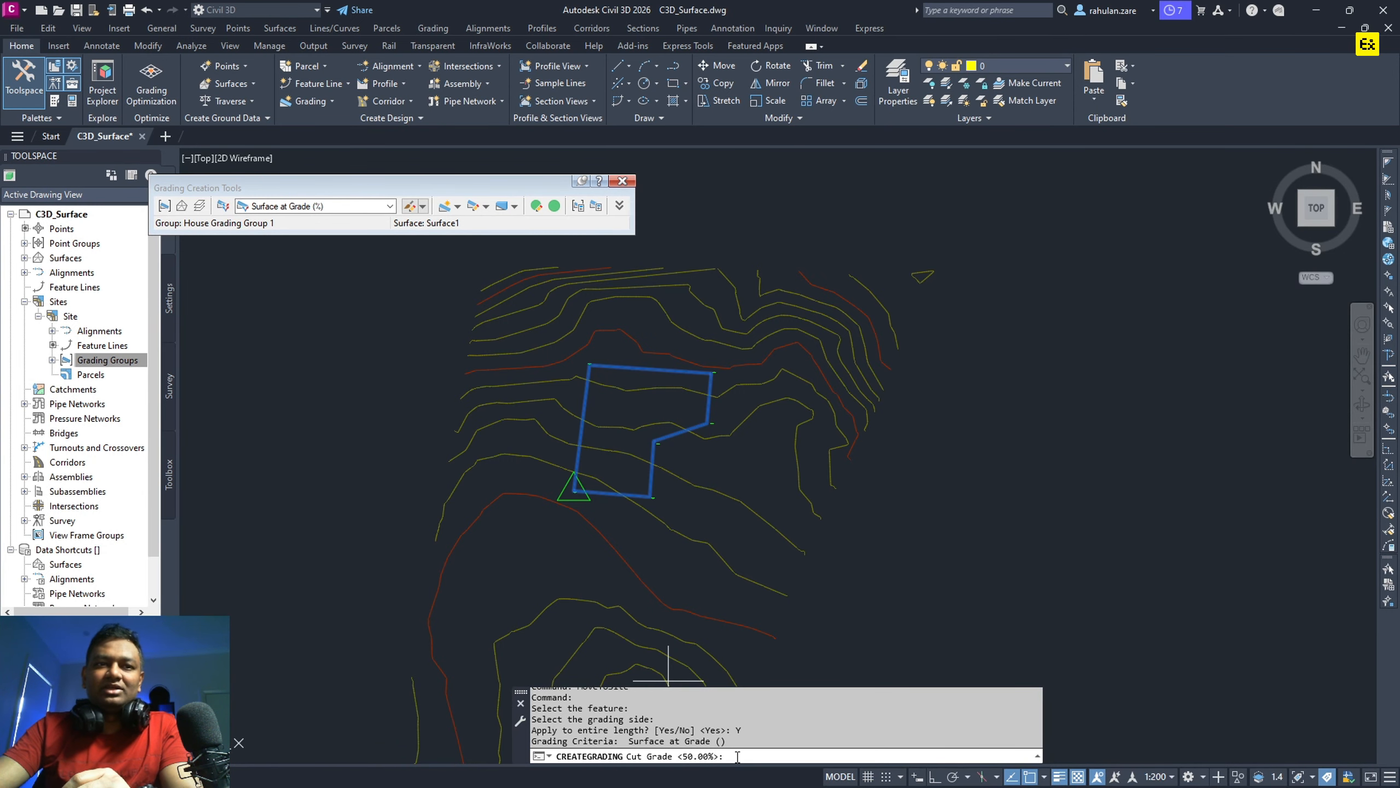
{"action": "key", "text": "Return"}
{"action": "key", "text": "Return"}
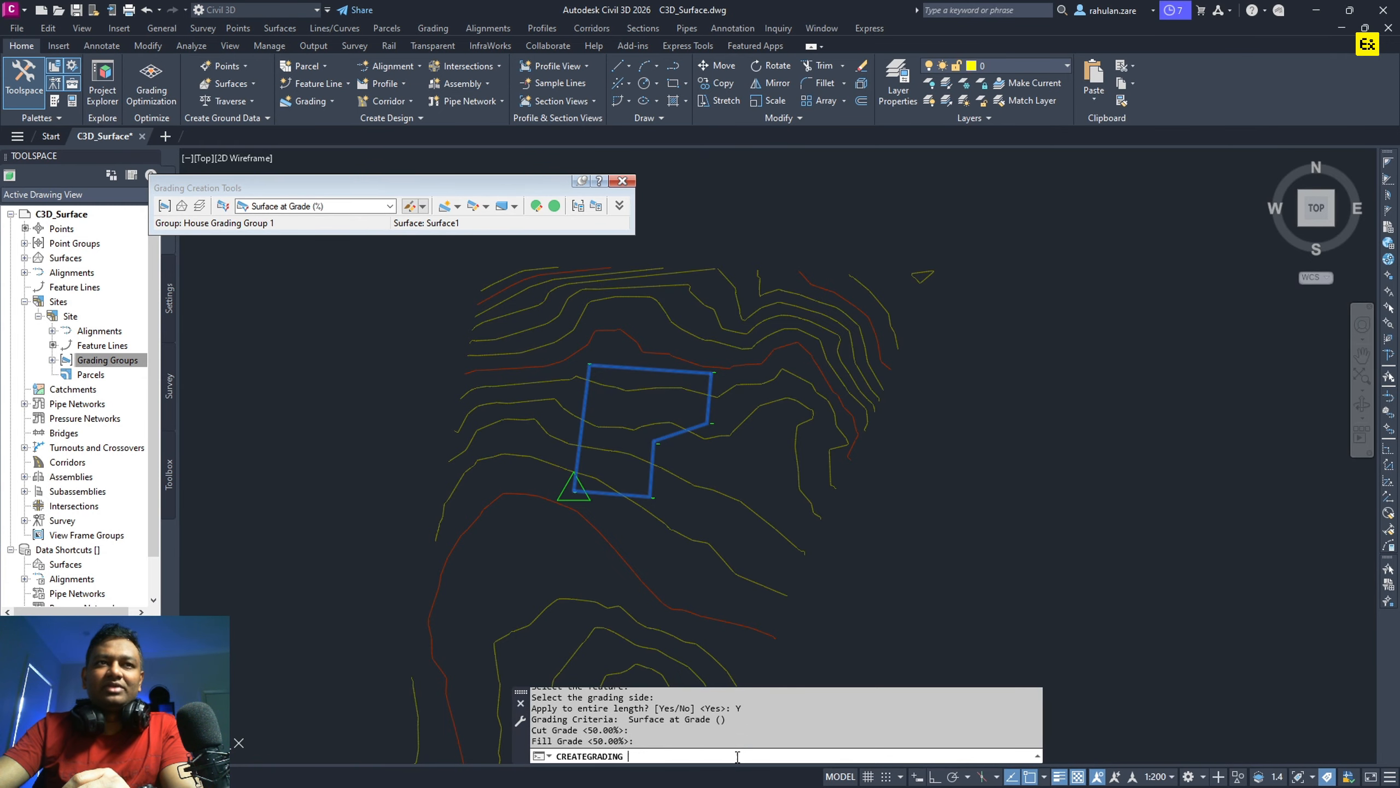
{"action": "scroll", "coordinate": [620, 344], "scroll_direction": "up", "scroll_amount": 4}
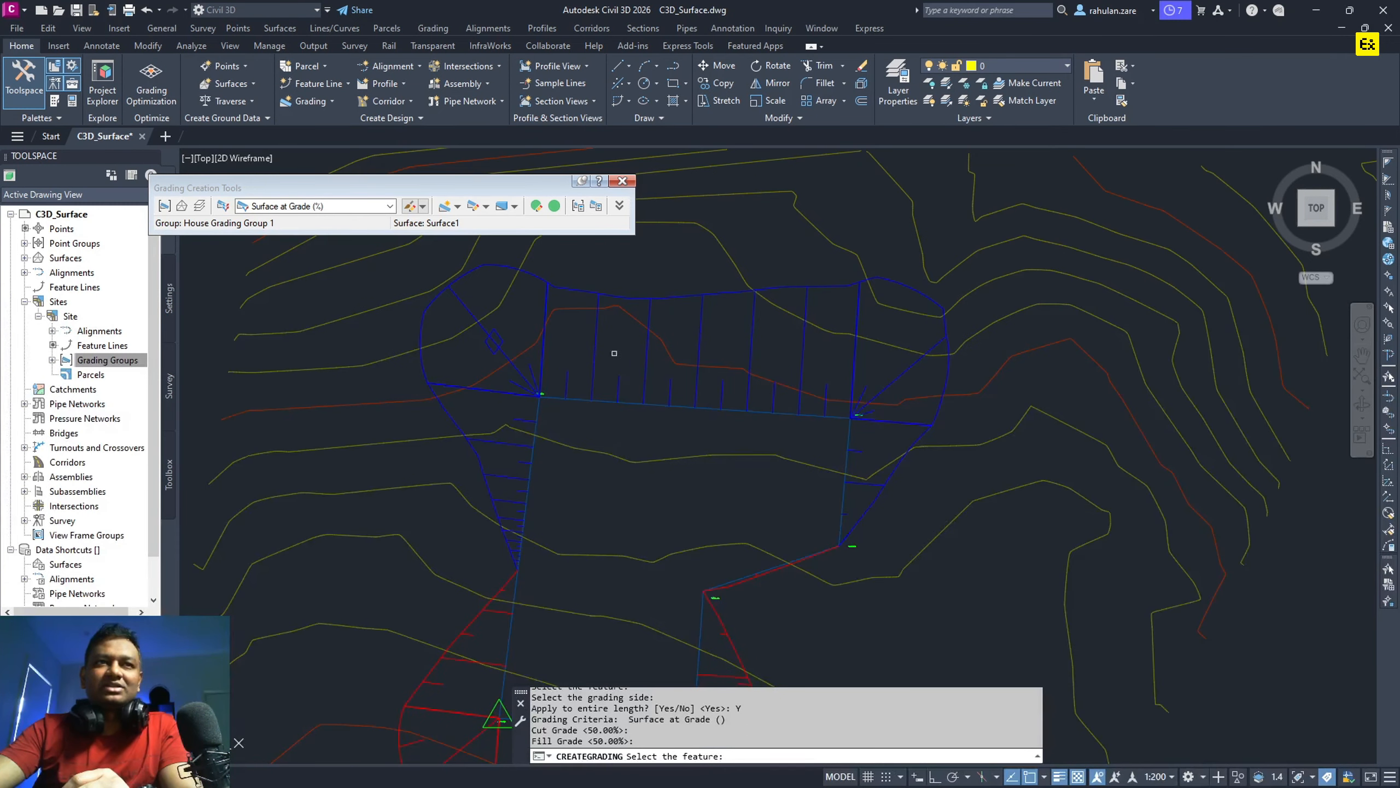
{"action": "middle_click_drag", "start_coordinate": [757, 473], "coordinate": [698, 416]}
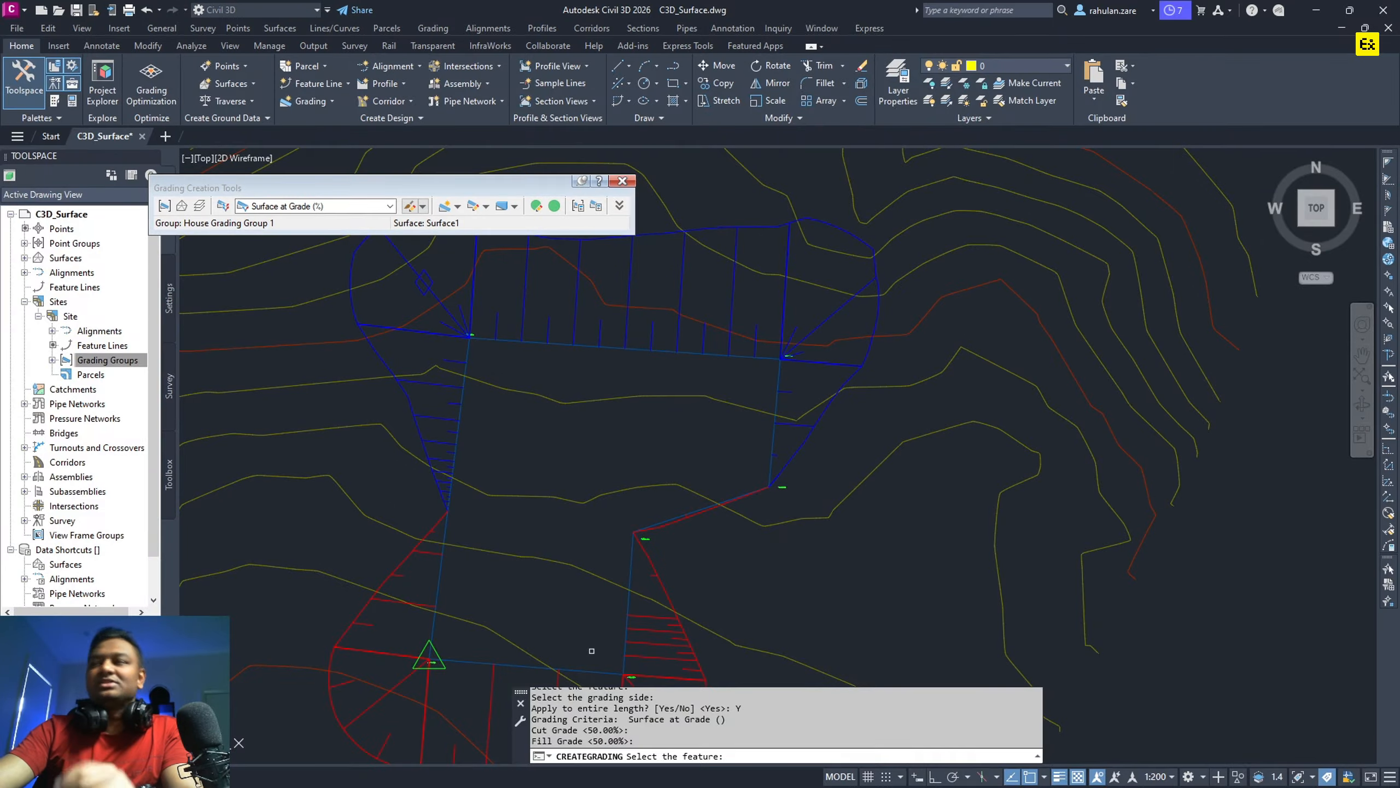
{"action": "scroll", "coordinate": [591, 644], "scroll_direction": "down", "scroll_amount": 4}
{"action": "scroll", "coordinate": [544, 431], "scroll_direction": "up", "scroll_amount": 2}
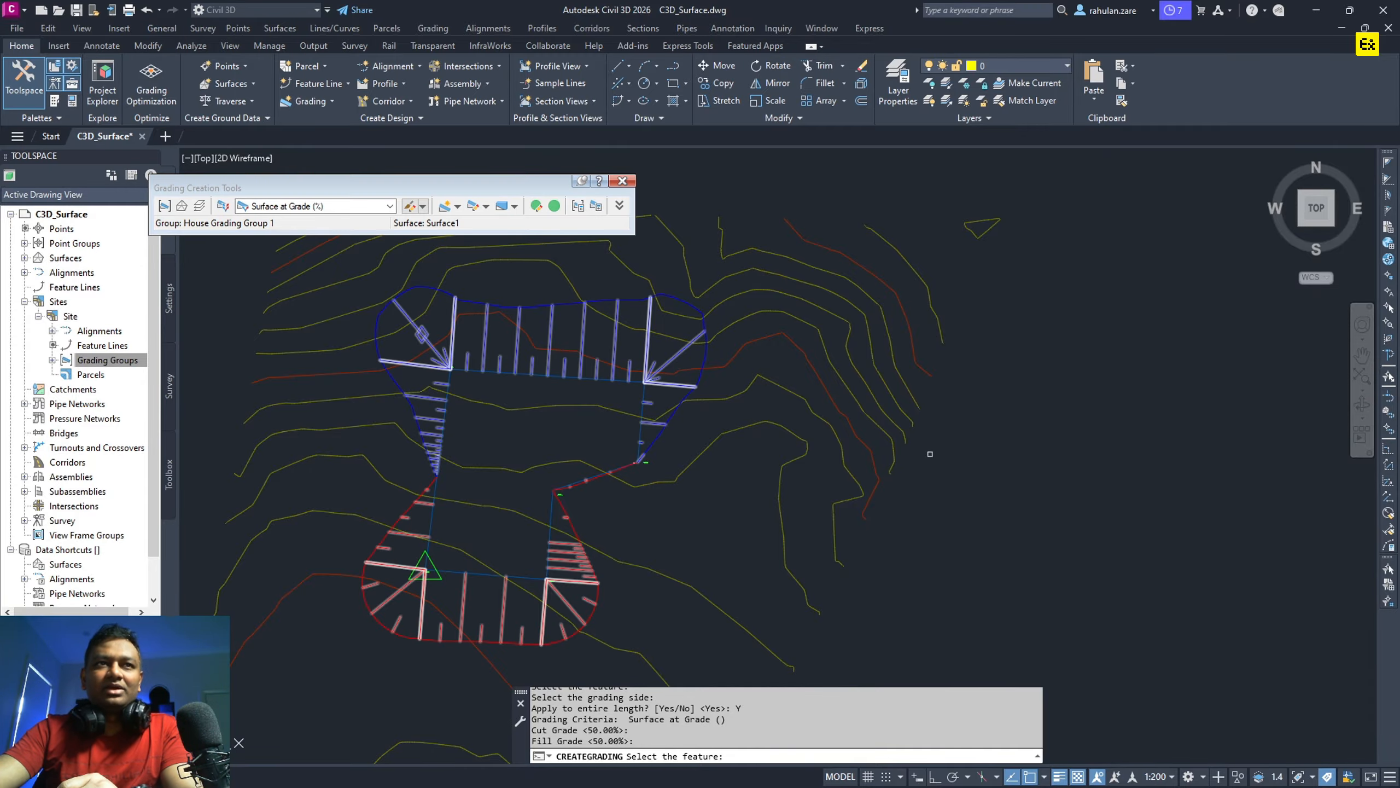
{"action": "left_click", "coordinate": [971, 481]}
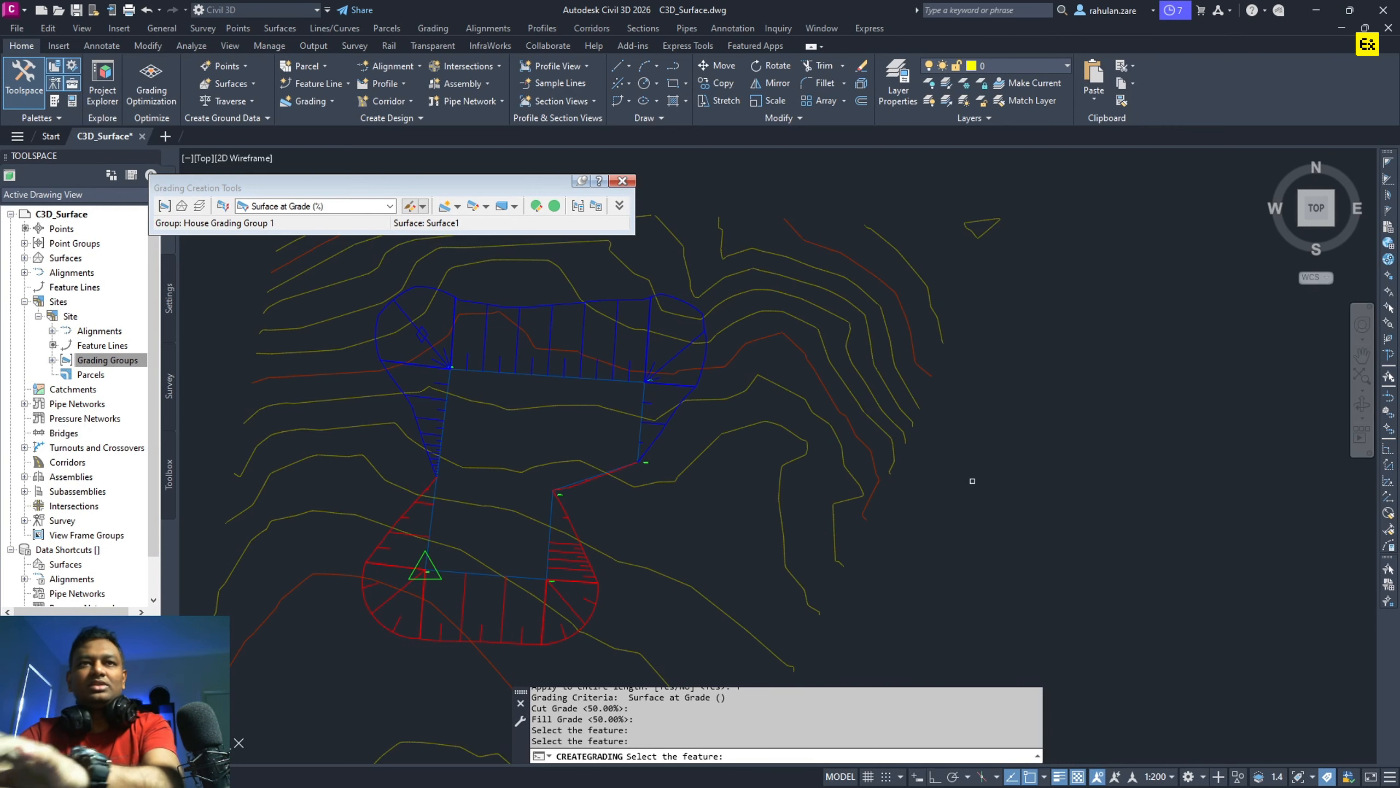
{"action": "key", "text": "Escape"}
Inspect the new grading together with the feature line and surface in 3D in the Object Viewer.
{"action": "left_click", "coordinate": [970, 532]}
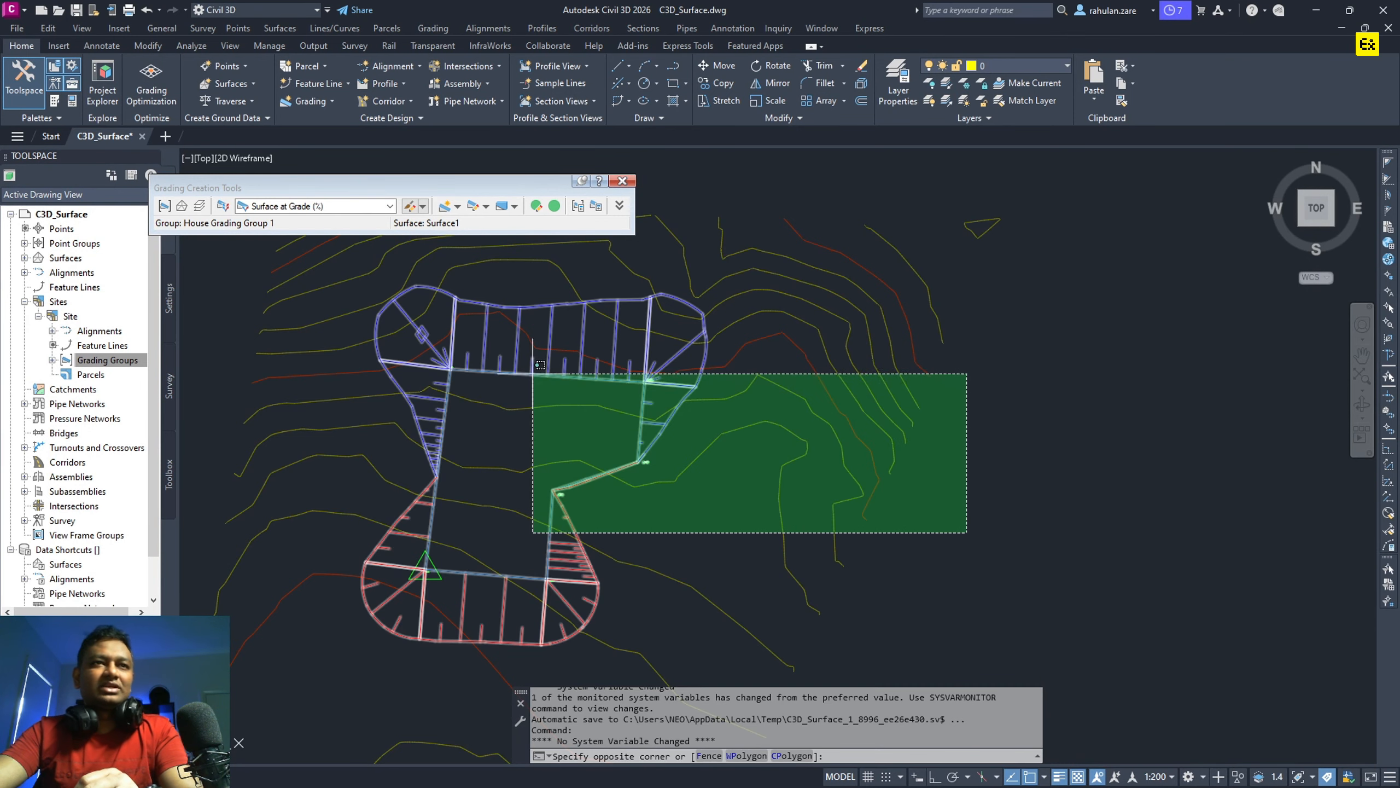
{"action": "left_click", "coordinate": [532, 381]}
{"action": "right_click", "coordinate": [532, 373]}
{"action": "left_click", "coordinate": [583, 575]}
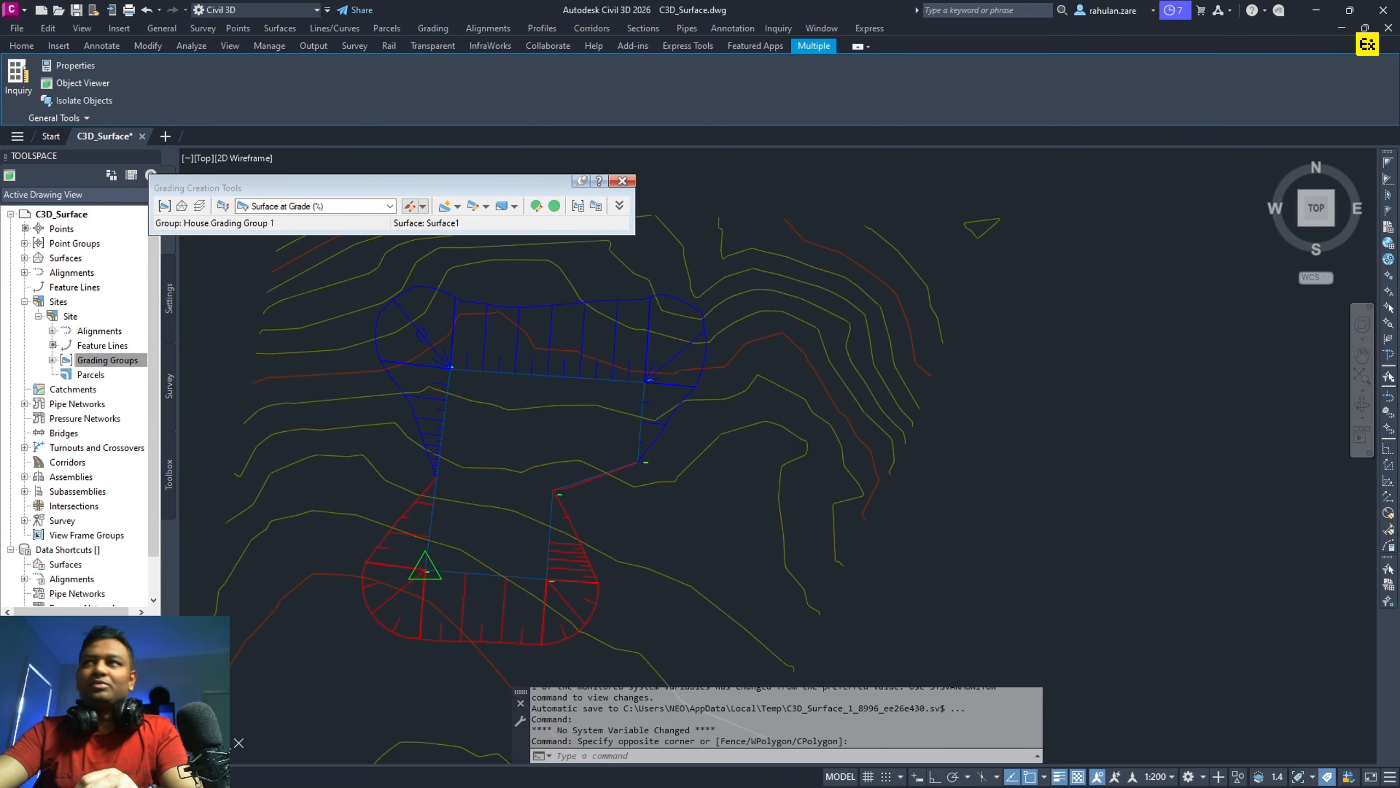
{"action": "left_click_drag", "start_coordinate": [910, 441], "coordinate": [872, 308]}
{"action": "left_click_drag", "start_coordinate": [778, 359], "coordinate": [794, 321]}
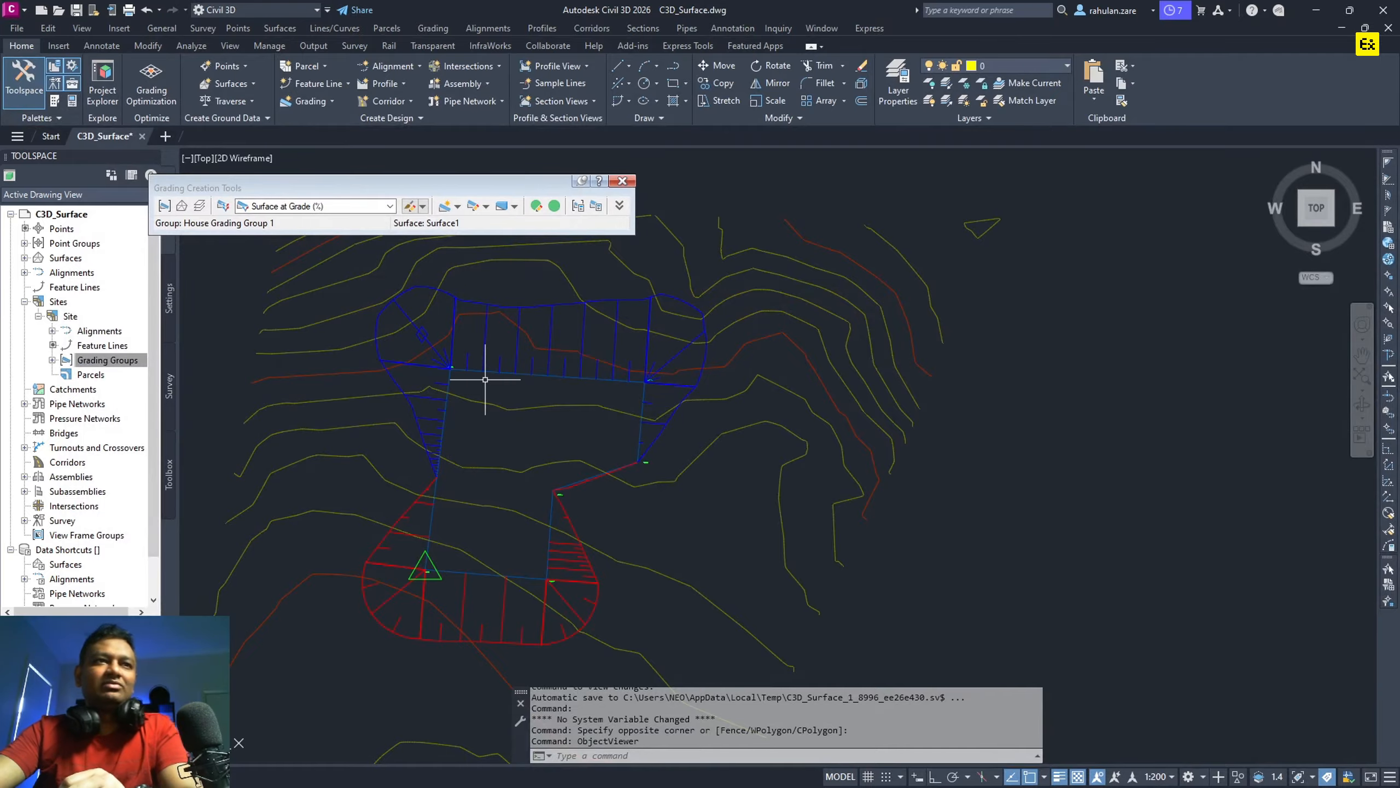
Create a grading infill in the area enclosed by the L-shaped feature line.
{"action": "scroll", "coordinate": [485, 379], "scroll_direction": "up", "scroll_amount": 2}
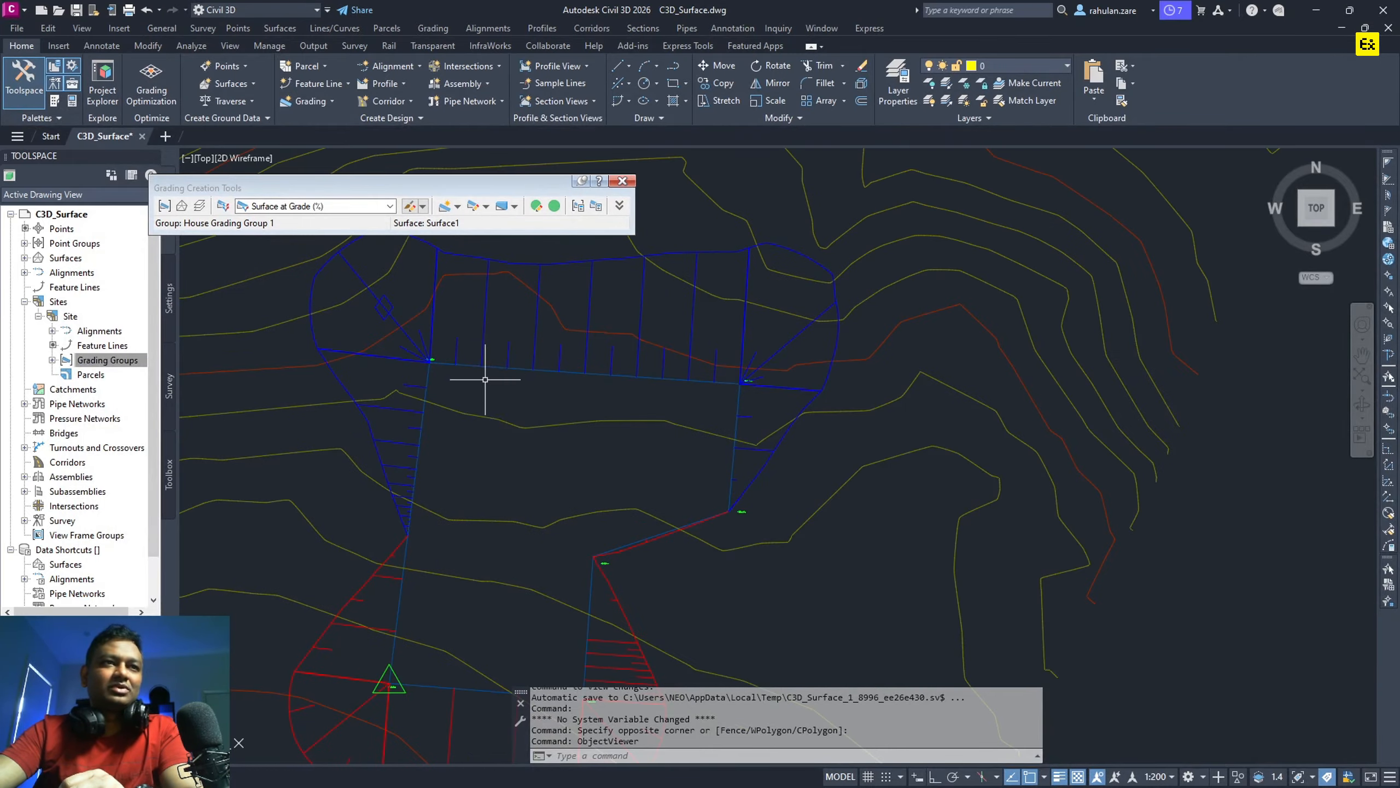
{"action": "left_click", "coordinate": [457, 206]}
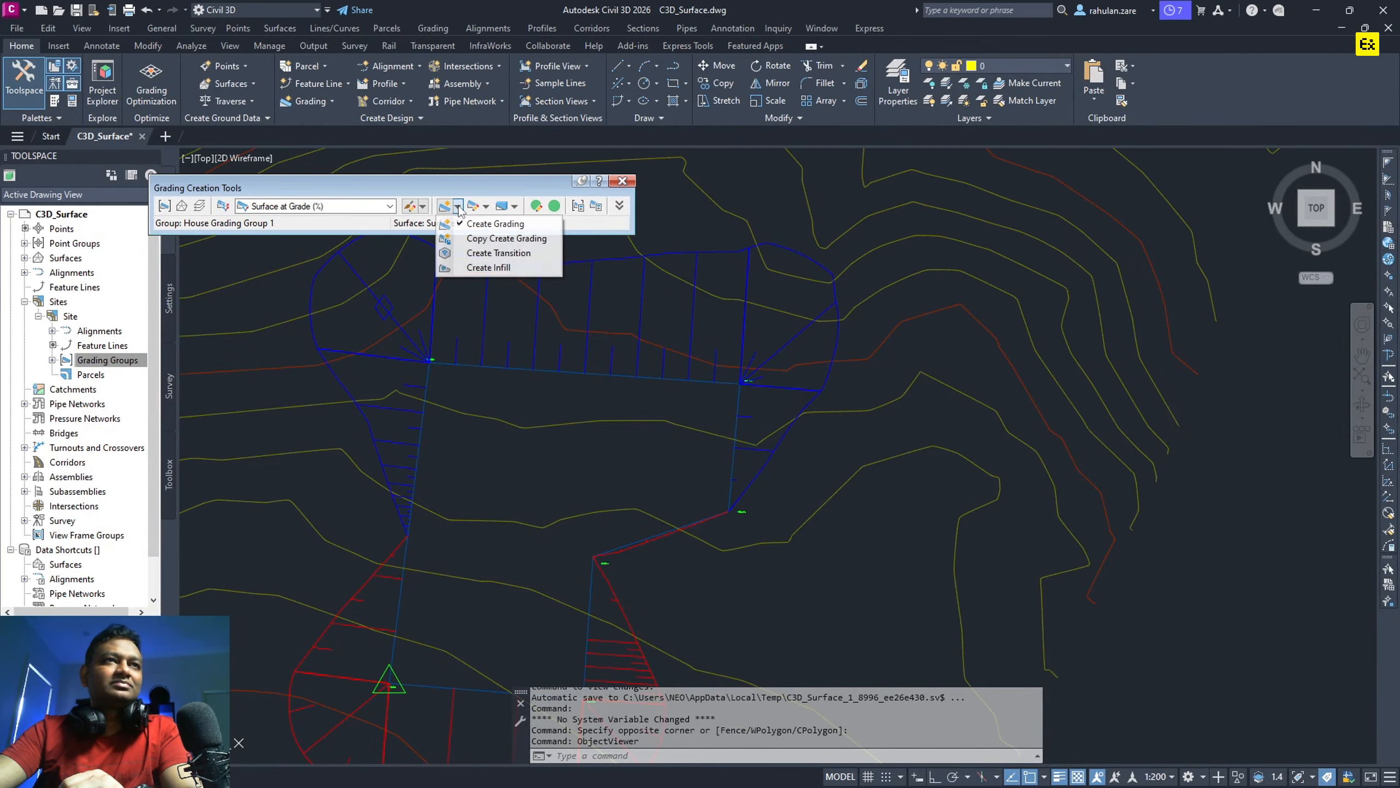
{"action": "left_click", "coordinate": [498, 268]}
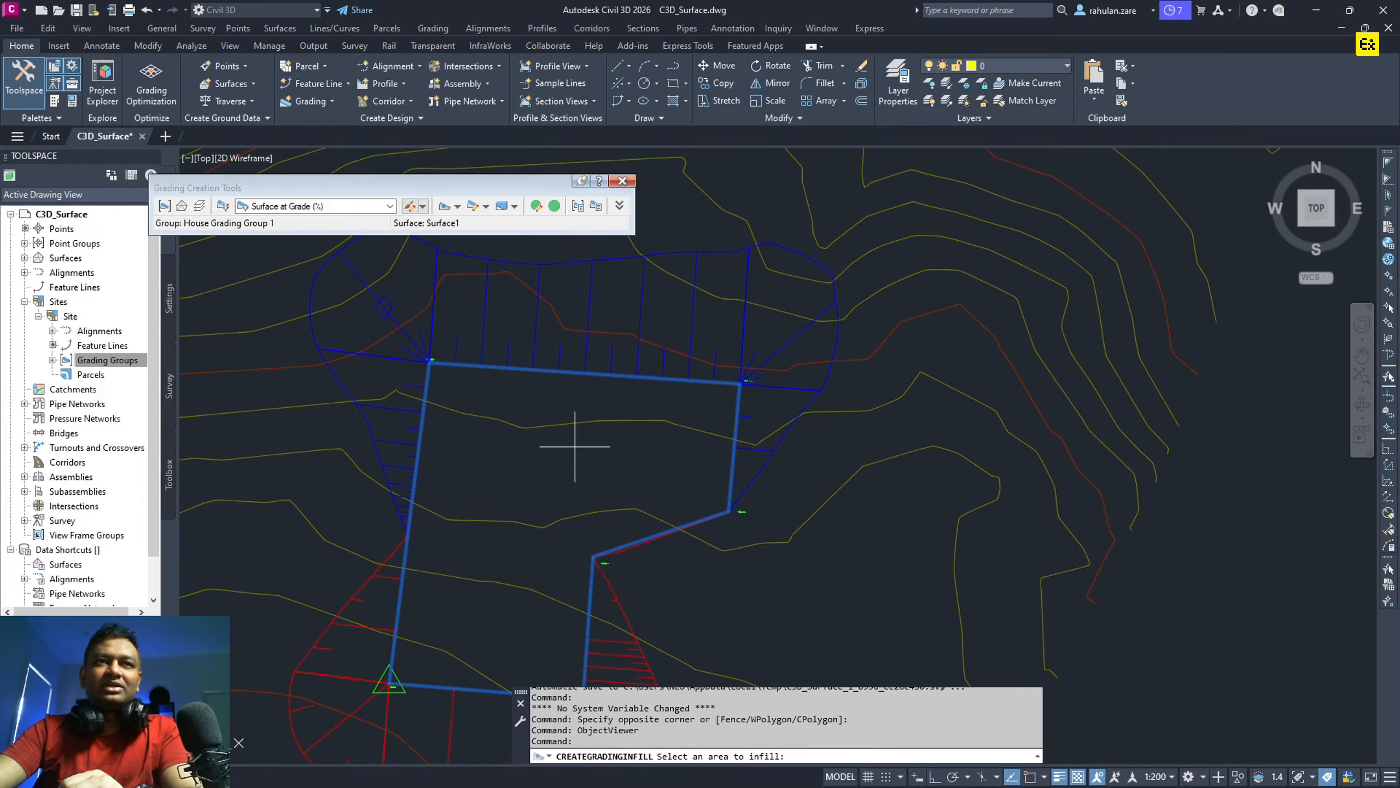
{"action": "left_click", "coordinate": [517, 480]}
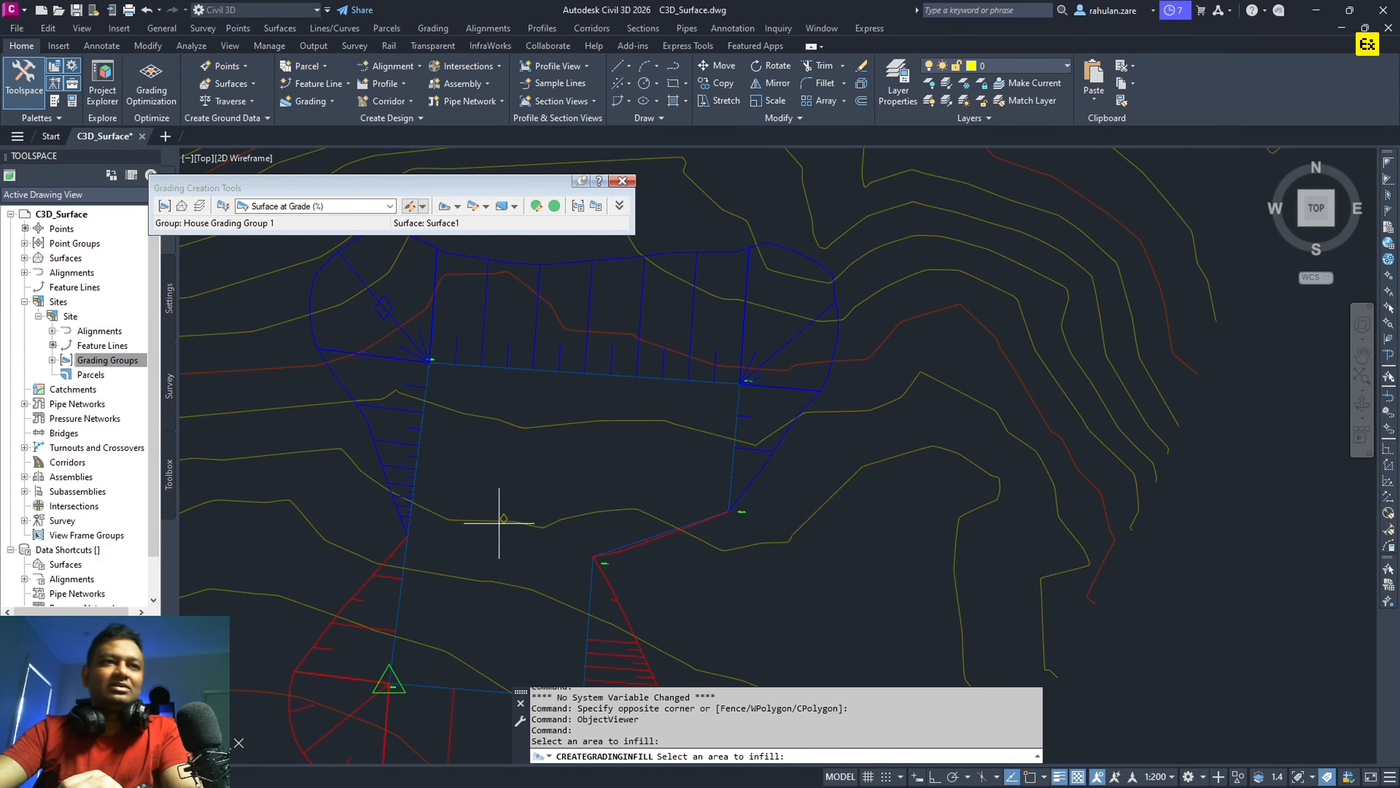
{"action": "key", "text": "Return"}
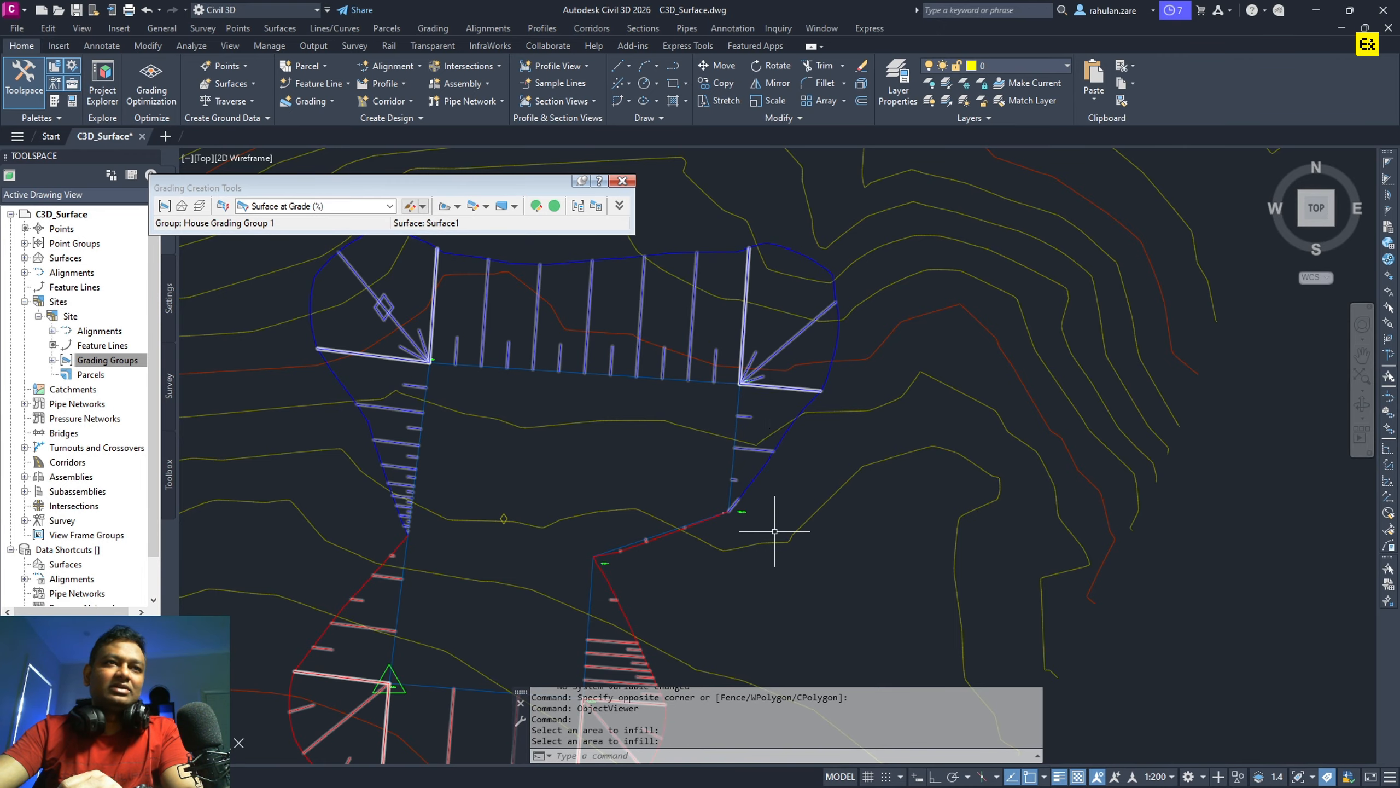
Examine the infilled pad, its side slopes and the surface from several 3D angles in the Object Viewer.
{"action": "scroll", "coordinate": [777, 525], "scroll_direction": "down", "scroll_amount": 5}
{"action": "left_click", "coordinate": [921, 606]}
{"action": "left_click", "coordinate": [515, 439]}
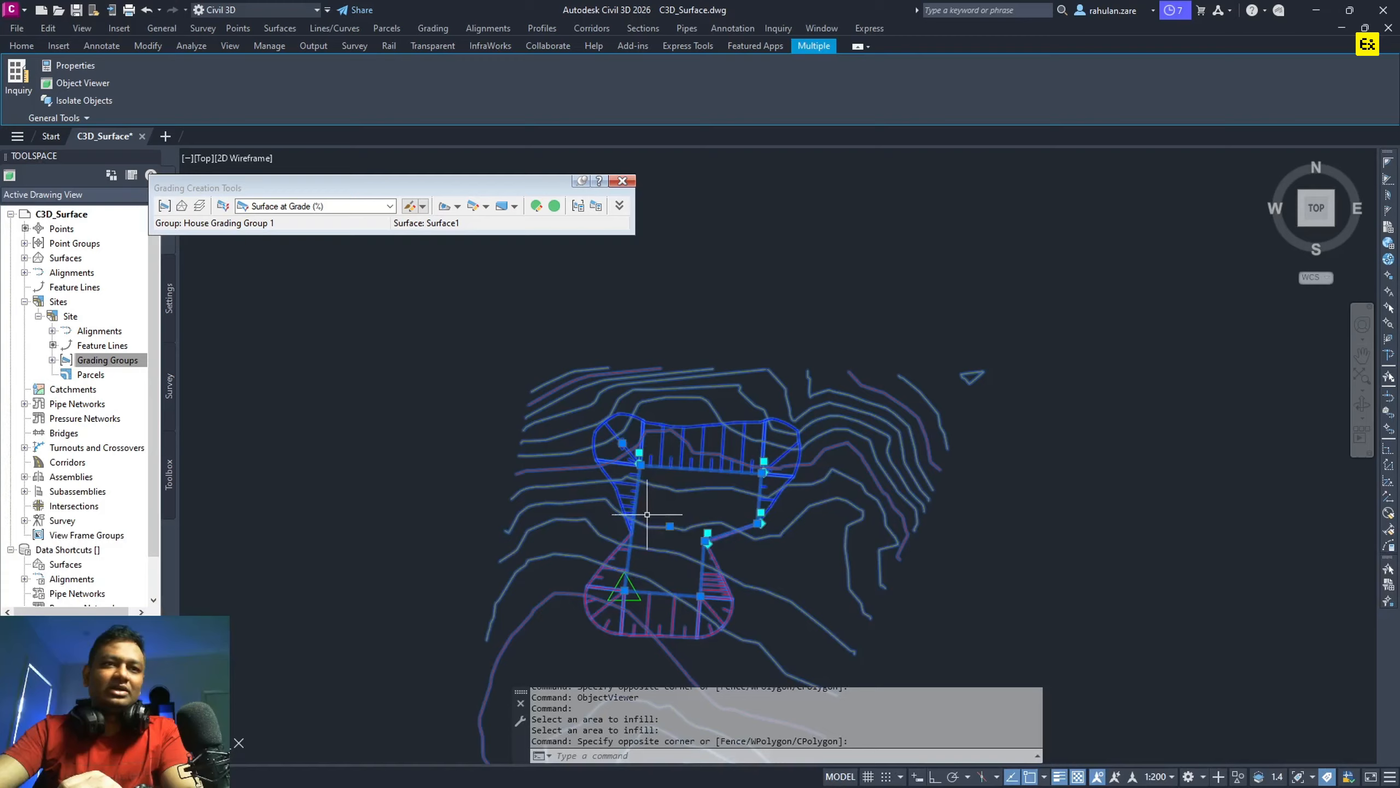
{"action": "right_click", "coordinate": [670, 530]}
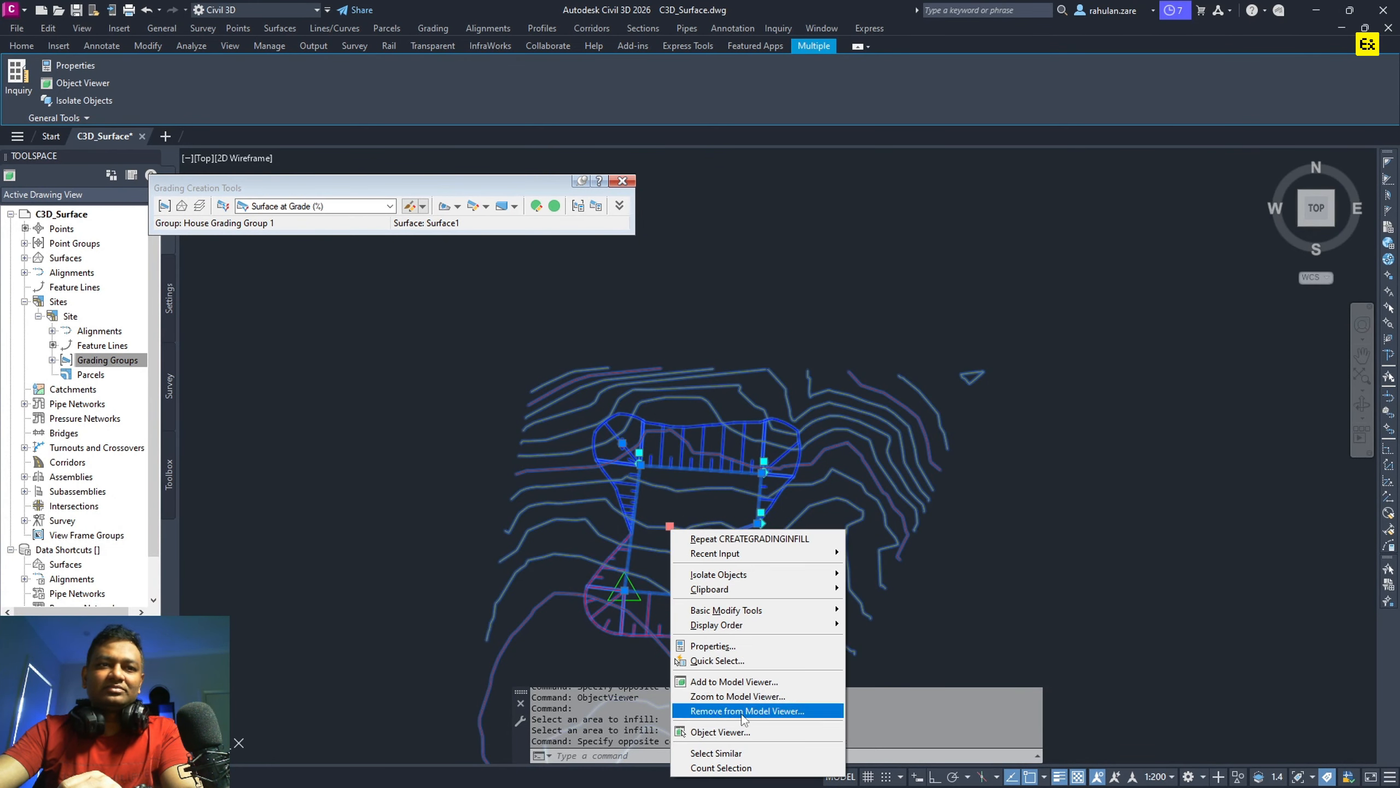
{"action": "left_click", "coordinate": [750, 706]}
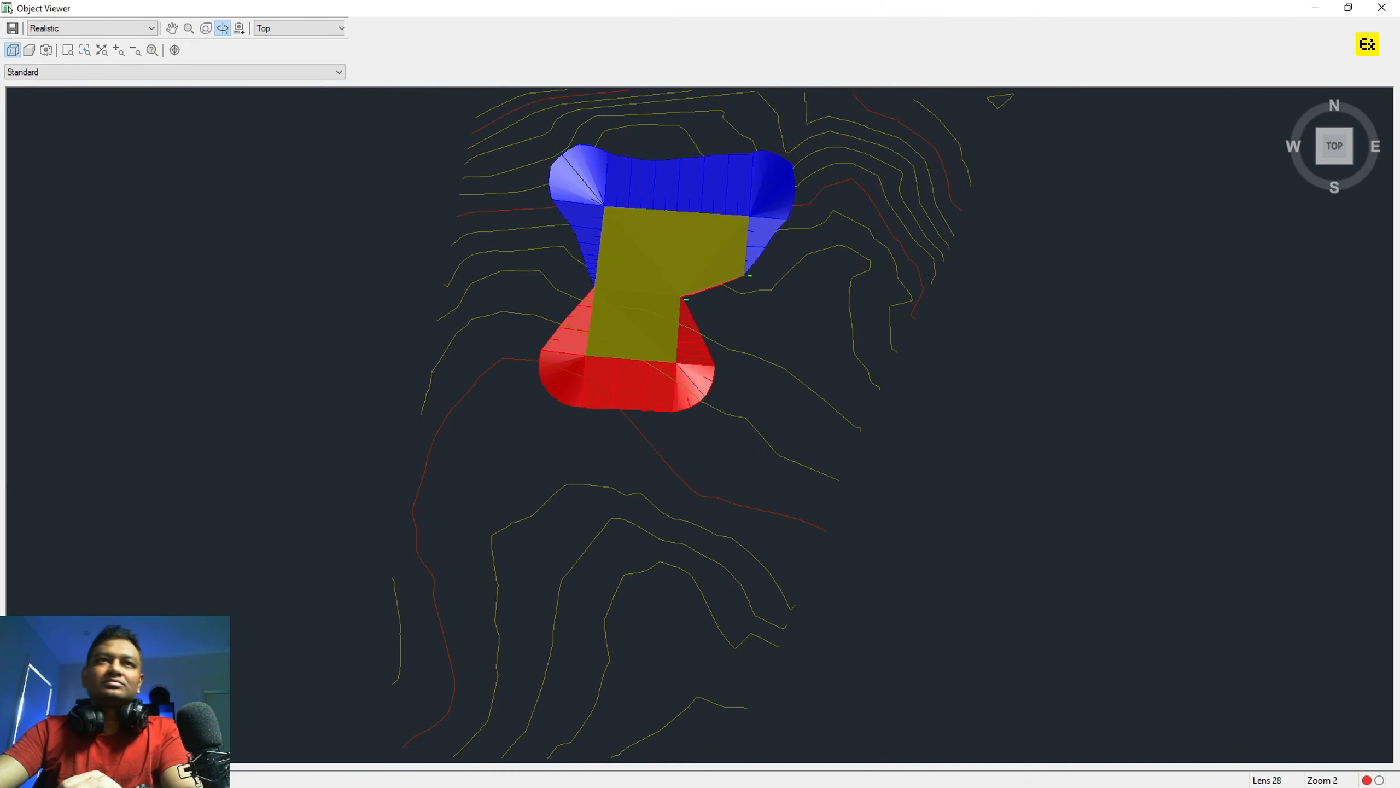
{"action": "left_click_drag", "start_coordinate": [726, 479], "coordinate": [679, 315]}
{"action": "left_click_drag", "start_coordinate": [876, 366], "coordinate": [594, 417]}
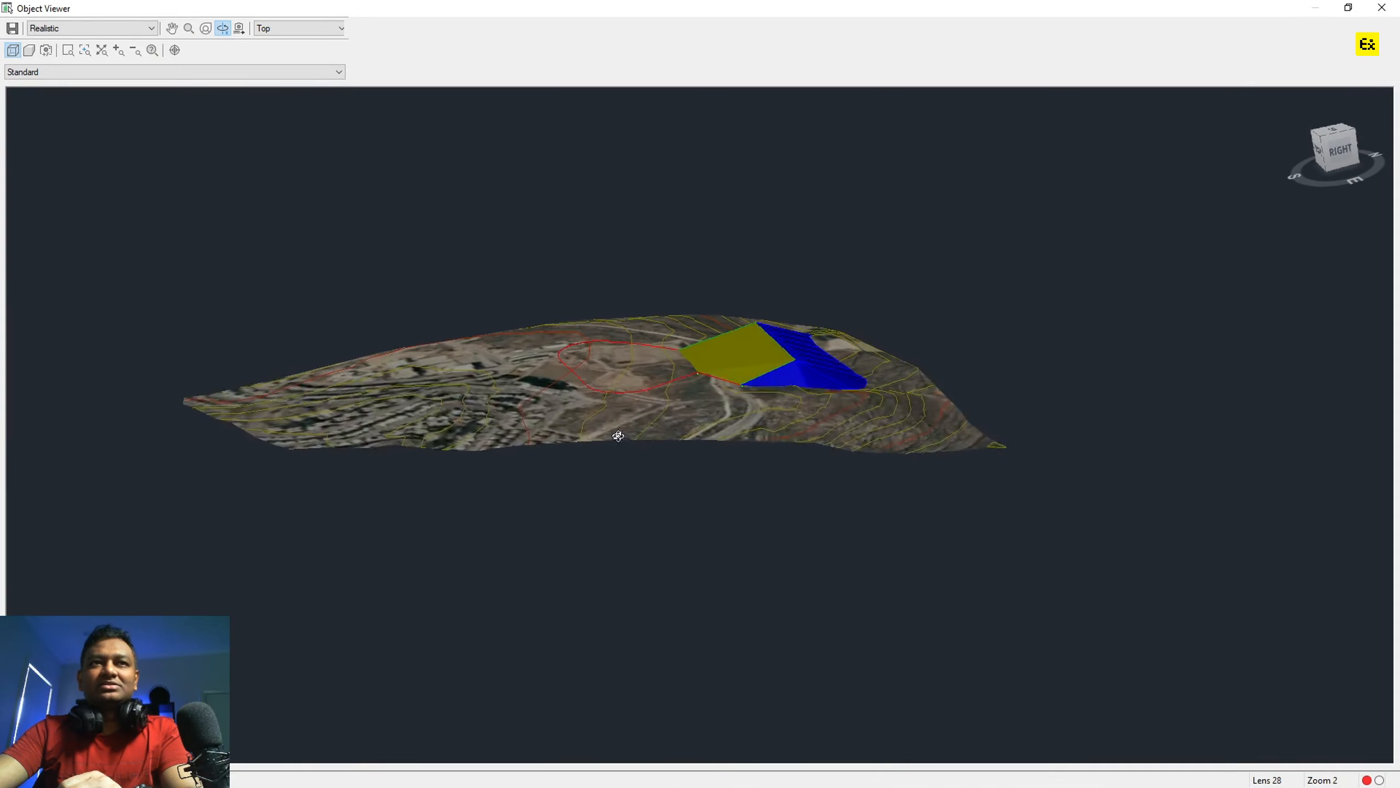
{"action": "left_click", "coordinate": [1389, 9]}
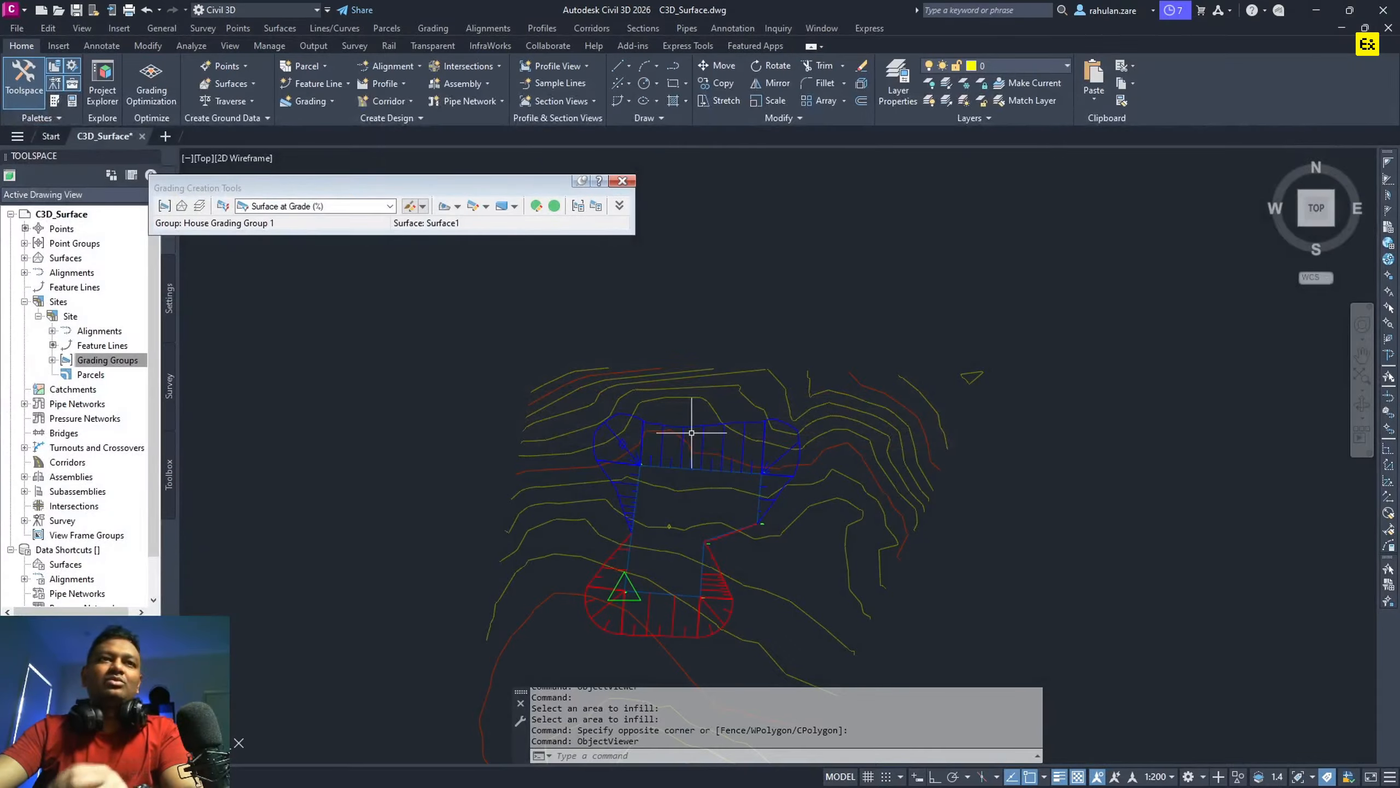